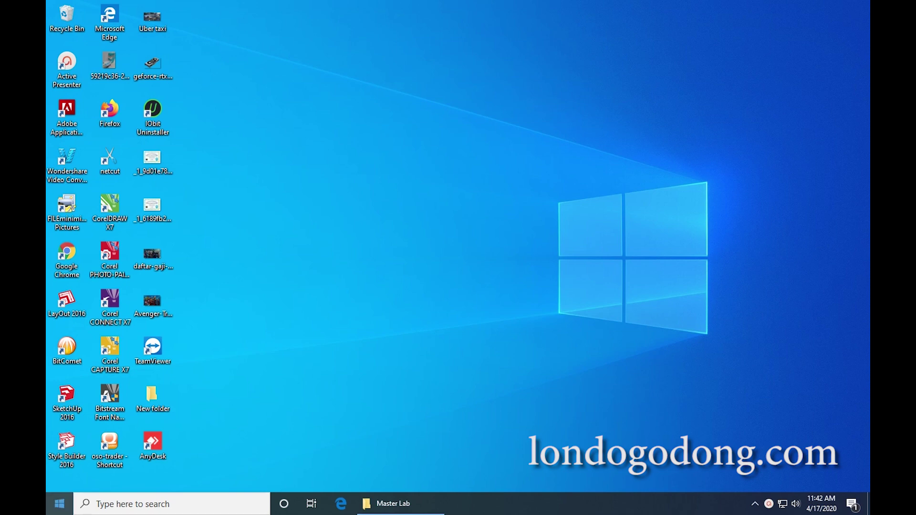
Launch Adobe Photoshop CS5.1 (64 Bit) by searching 'pho' from the Start menu.
left_click(60, 503)
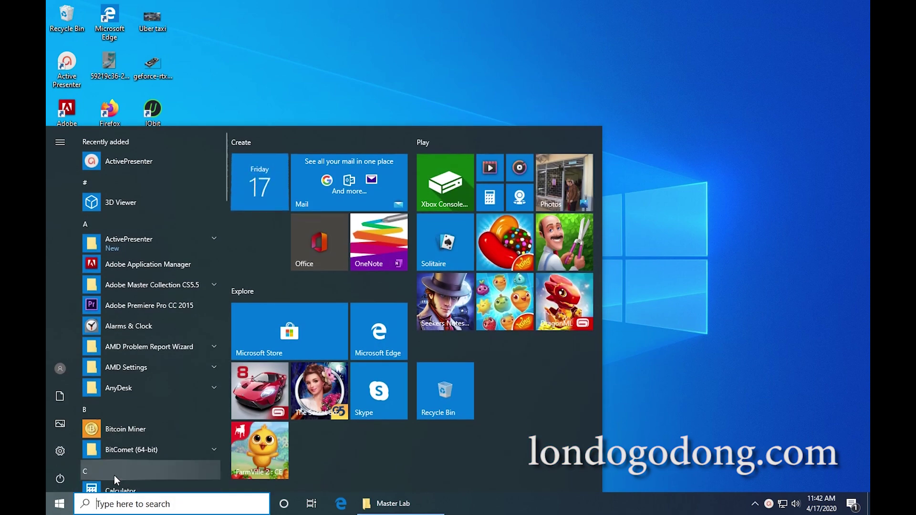
scroll(128, 434, "down", 6)
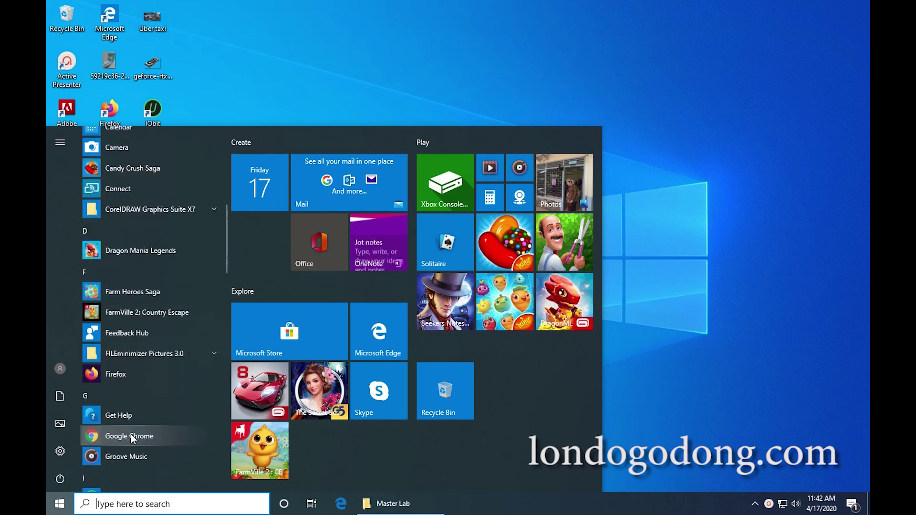
scroll(131, 435, "down", 5)
scroll(131, 434, "down", 5)
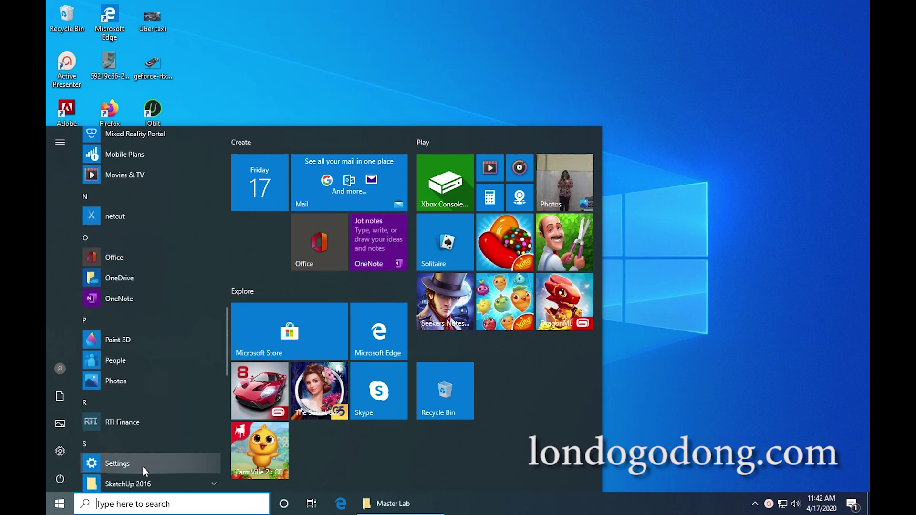
left_click(153, 502)
type("pho")
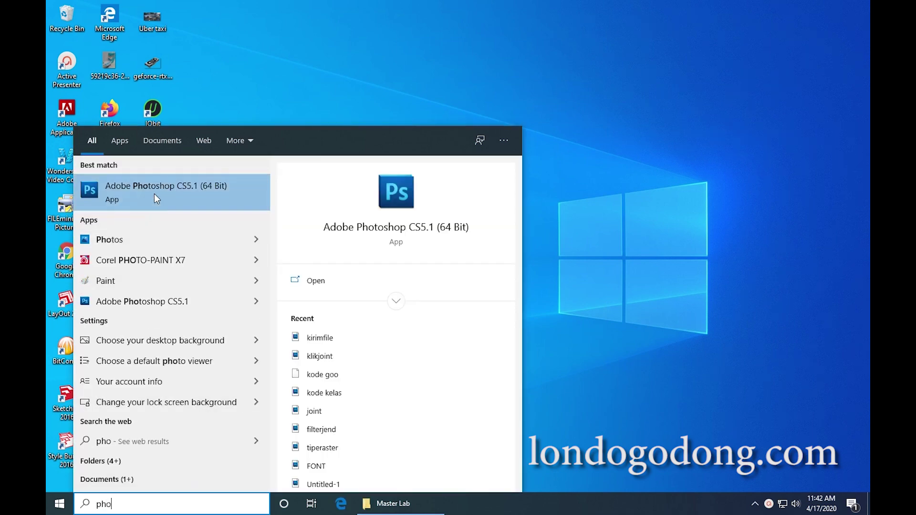
left_click(154, 191)
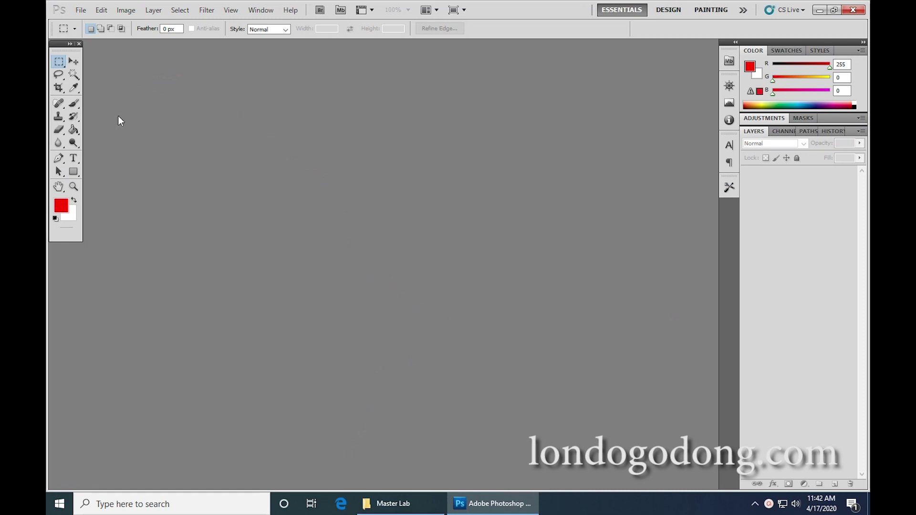
Create a new blank A4 document at 200 pixels/inch resolution.
left_click(82, 11)
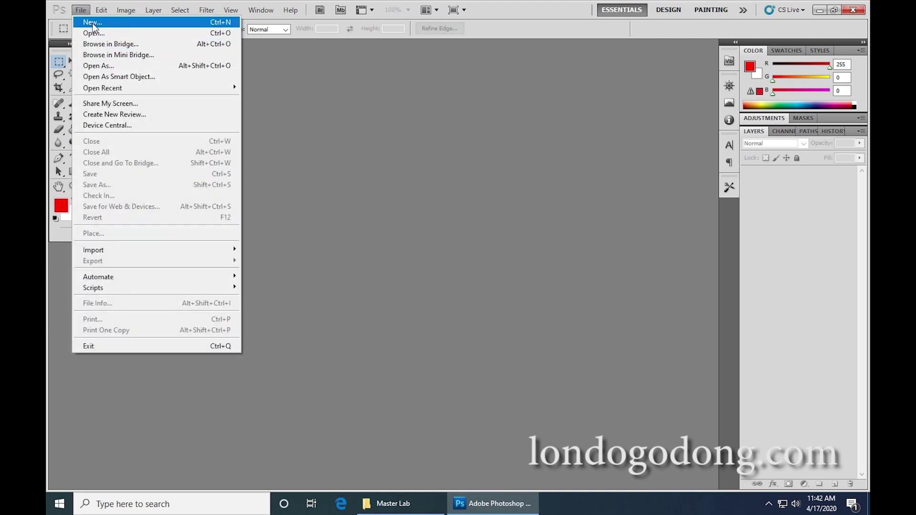
left_click(93, 24)
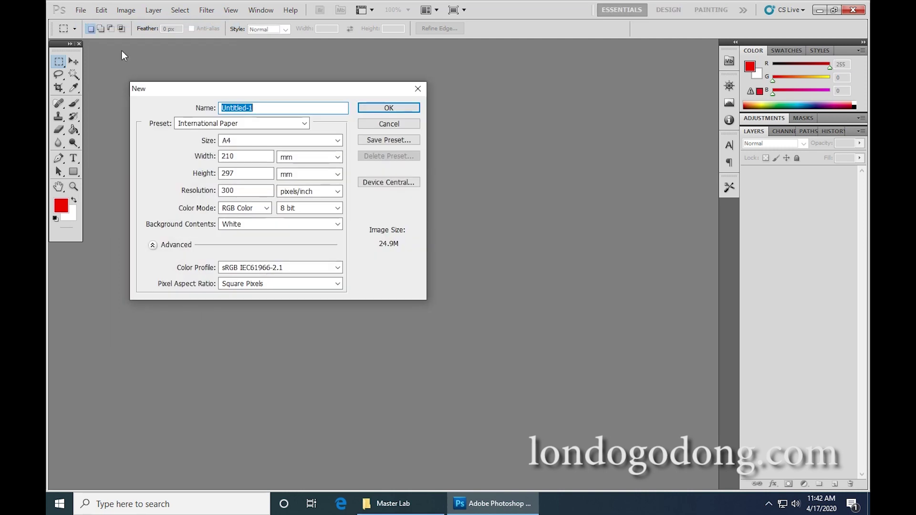
left_click(237, 143)
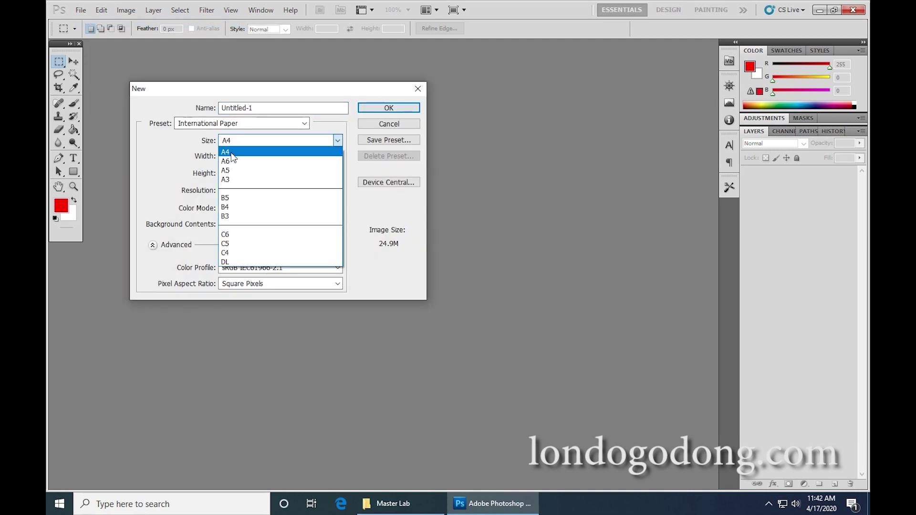
left_click(234, 152)
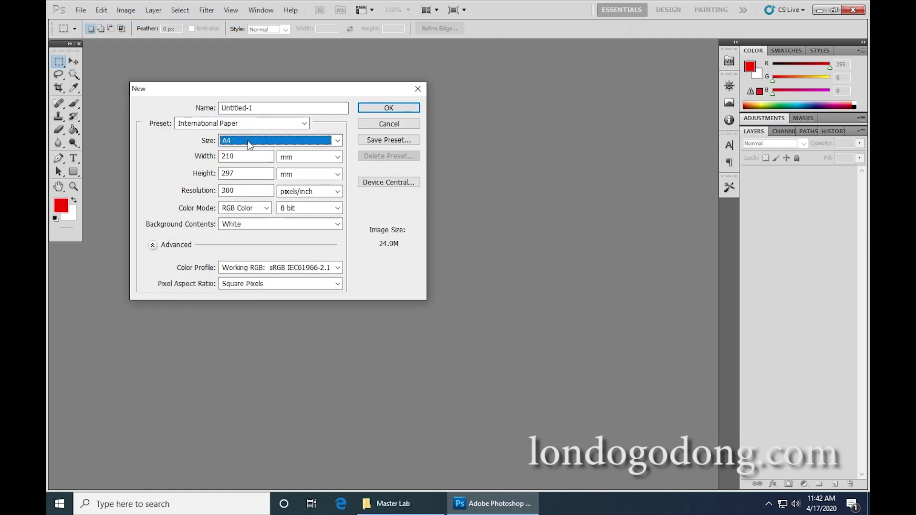
left_click(244, 192)
left_click_drag(245, 192, 198, 194)
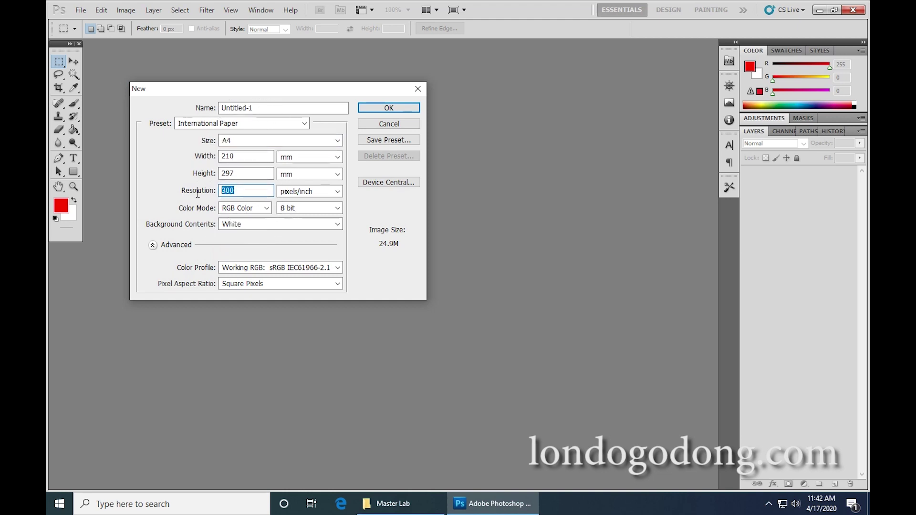
type("200")
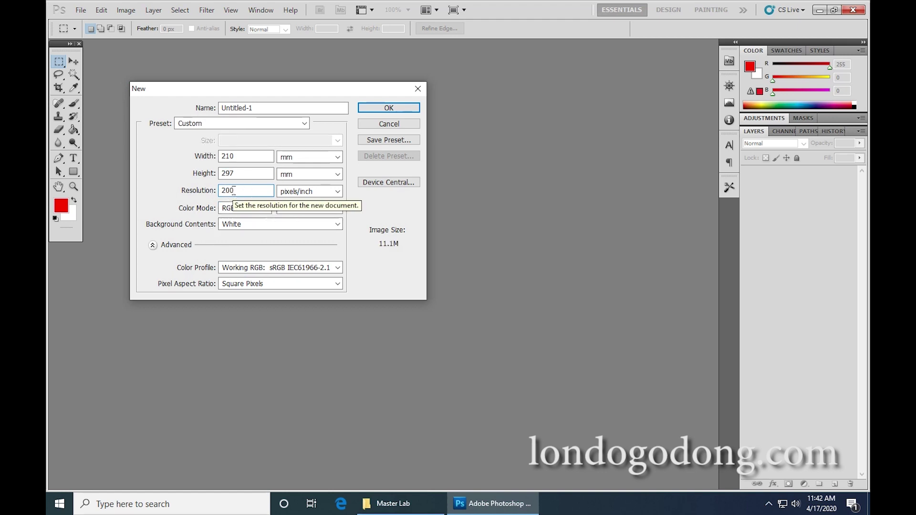
left_click(268, 269)
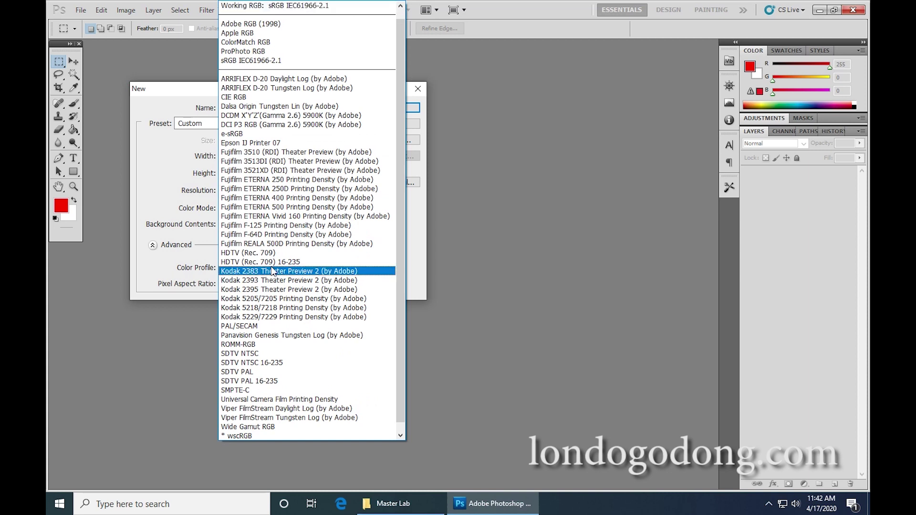
left_click(522, 234)
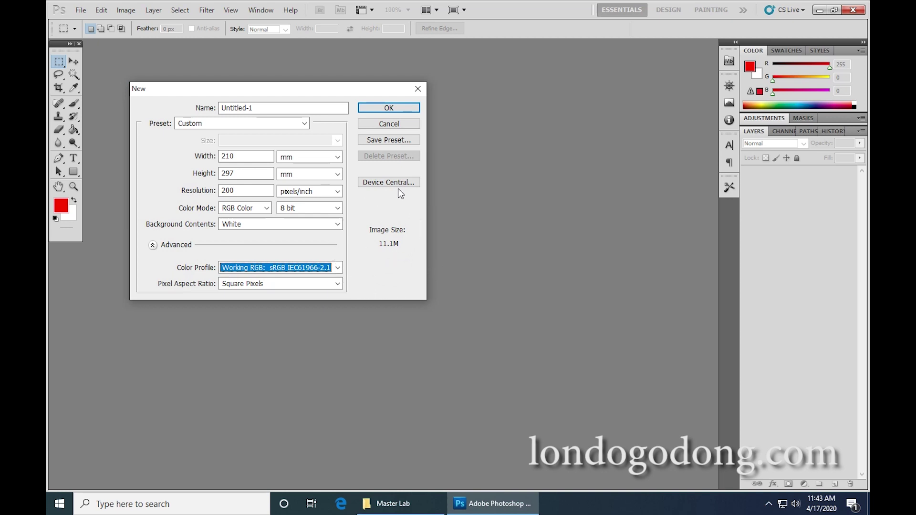
left_click(384, 108)
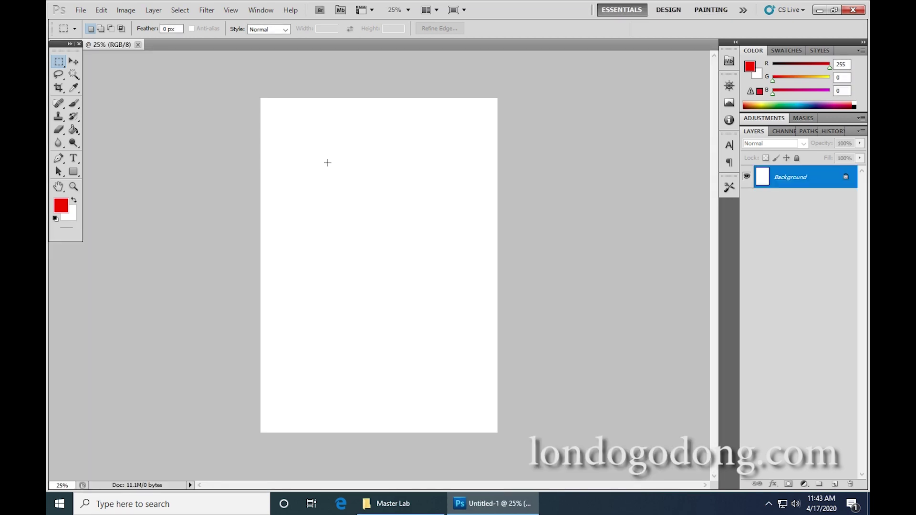
Float the Untitled-1 document in its own window and enlarge it.
left_click_drag(113, 44, 181, 89)
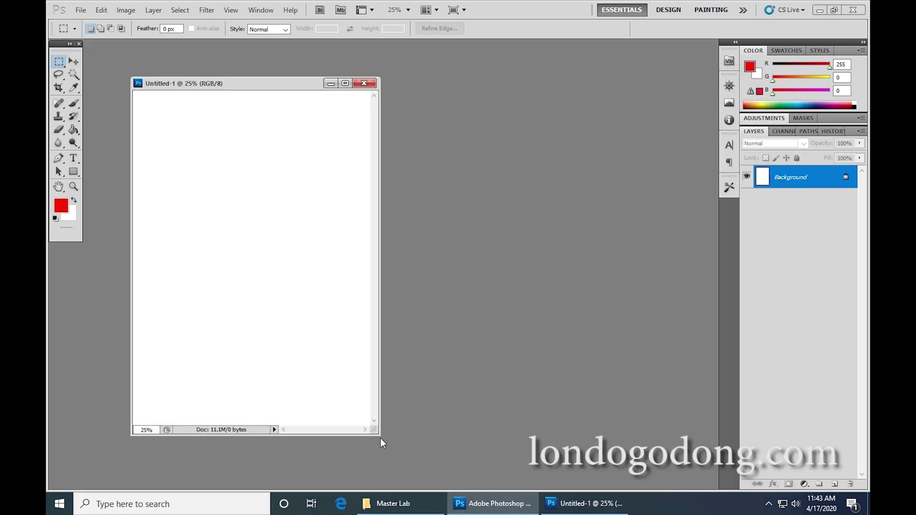
left_click_drag(379, 432, 421, 474)
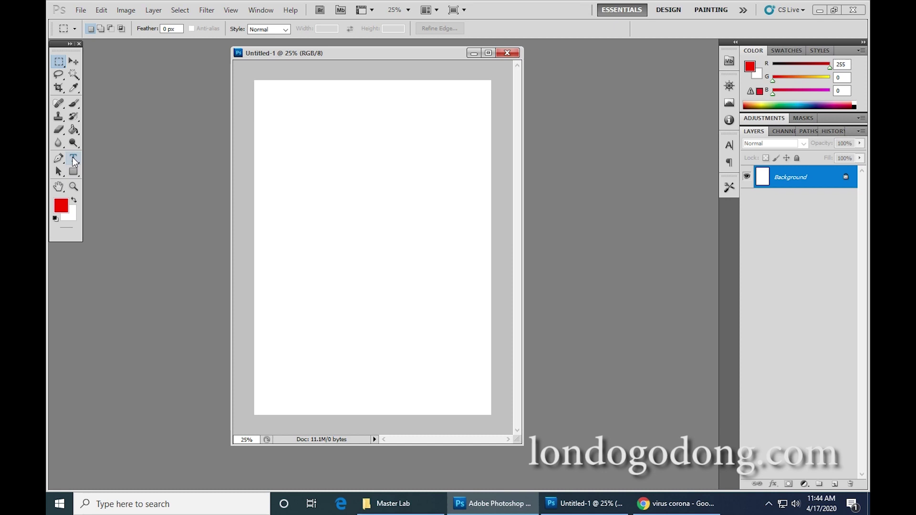
left_click(74, 159)
Type the 60 pt title 'CARA MENCEGAH CORONA' near the page top and nudge it down slightly.
left_click(80, 161)
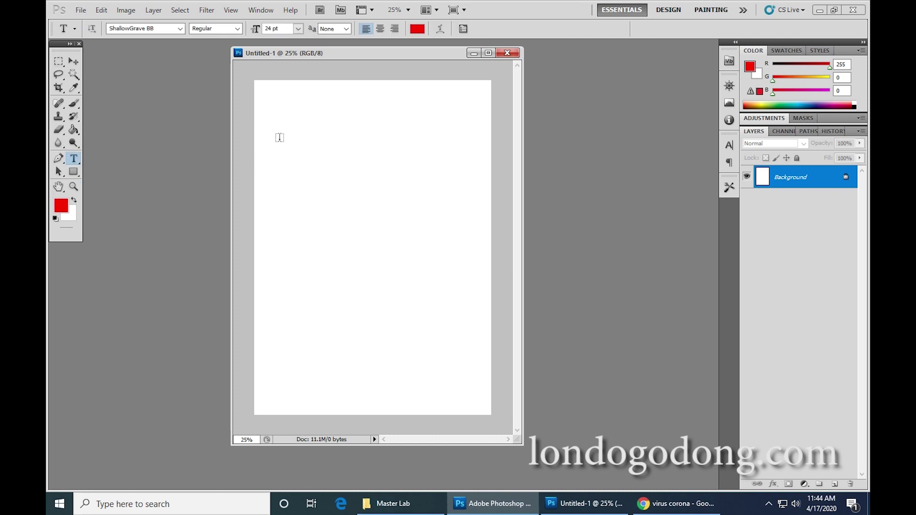
left_click(288, 125)
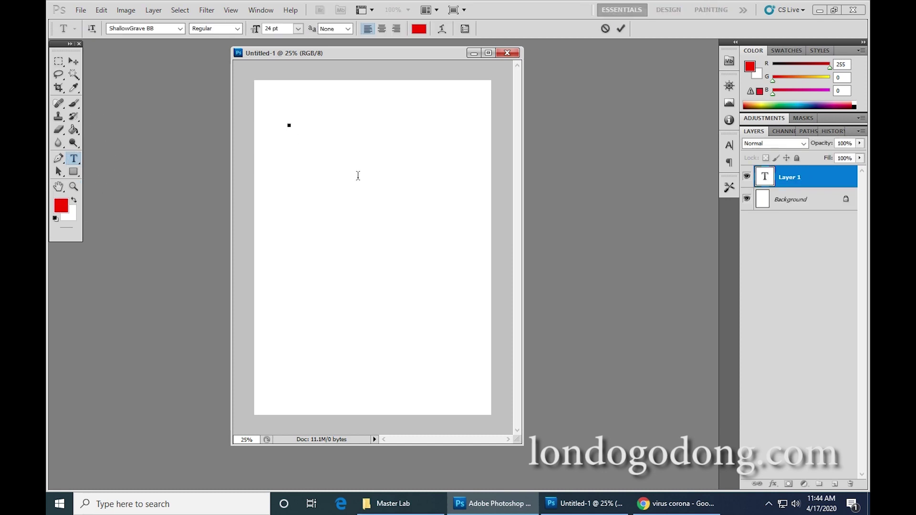
left_click(297, 30)
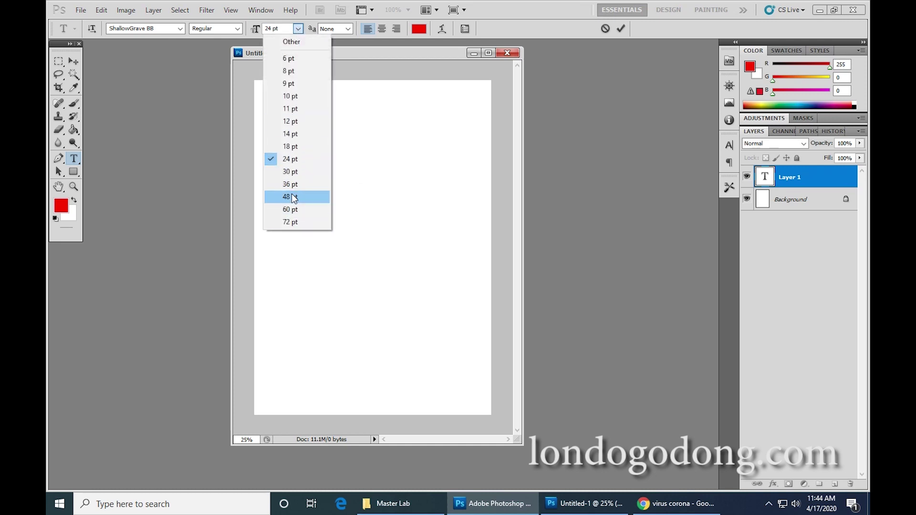
left_click(297, 209)
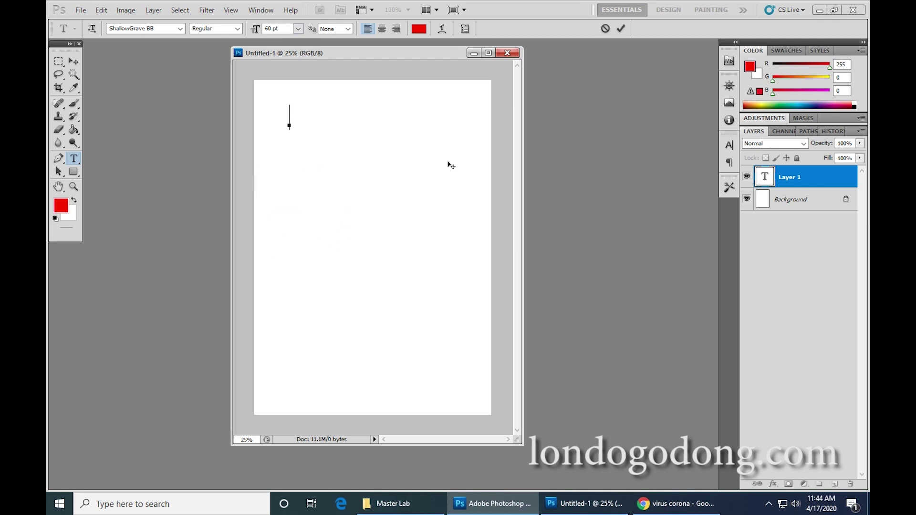
type("CARA")
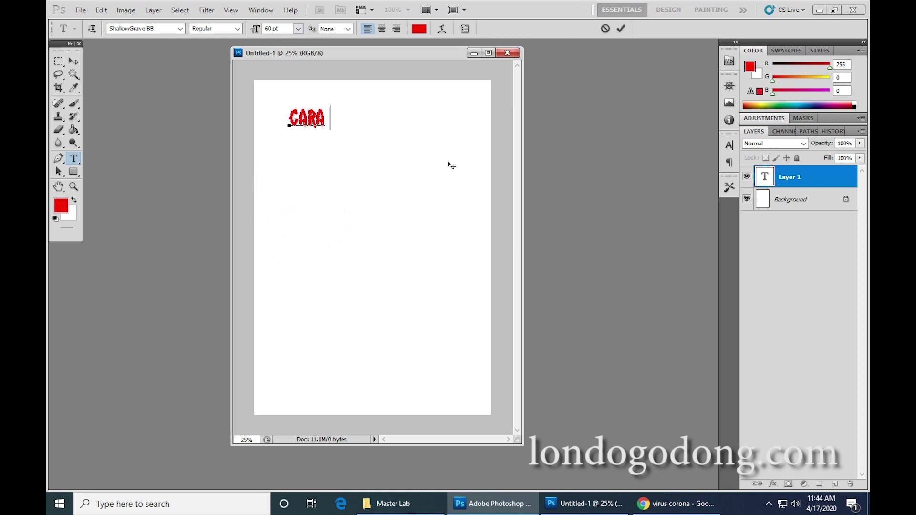
type(" MENCEGA")
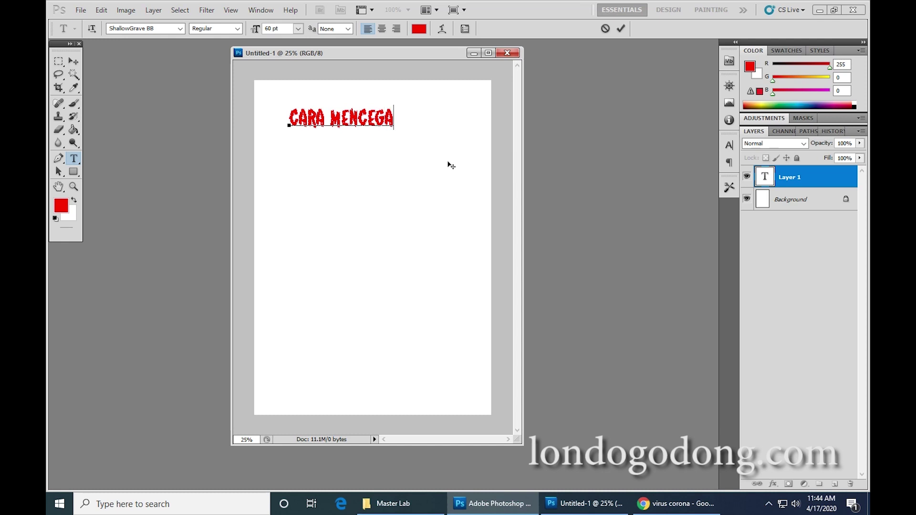
type("H COVID")
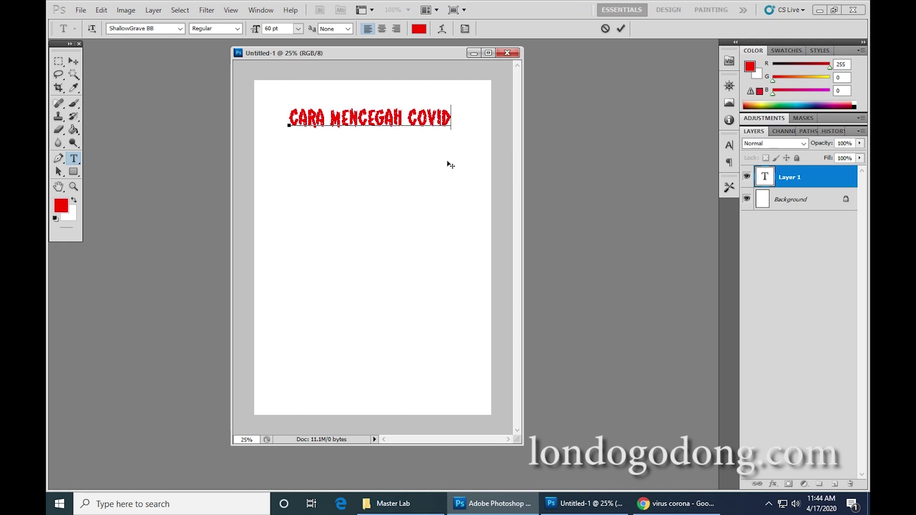
key("BackSpace")
key("BackSpace")
key("BackSpace")
type("RONA")
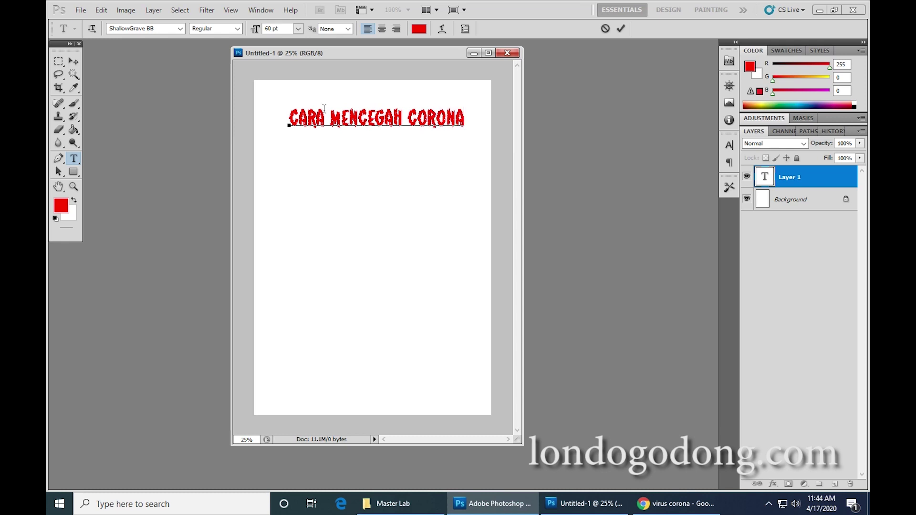
left_click(73, 61)
left_click_drag(354, 119, 350, 123)
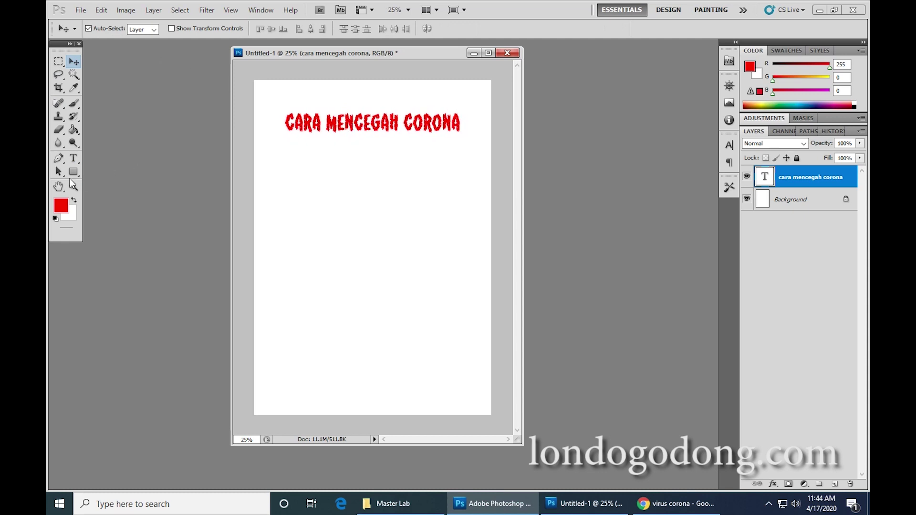
Set the whole title line in ShallowGrave BB, showing its red colour.
left_click(74, 158)
left_click(296, 132)
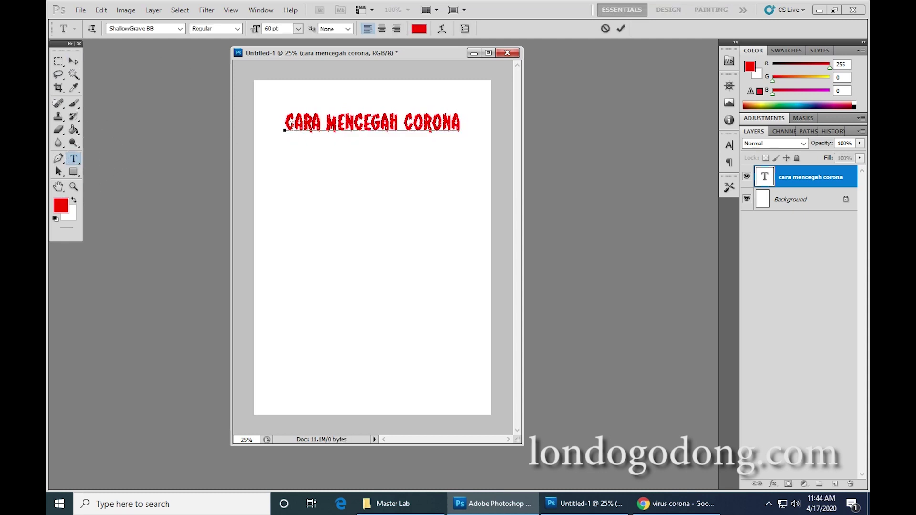
left_click_drag(285, 122, 465, 120)
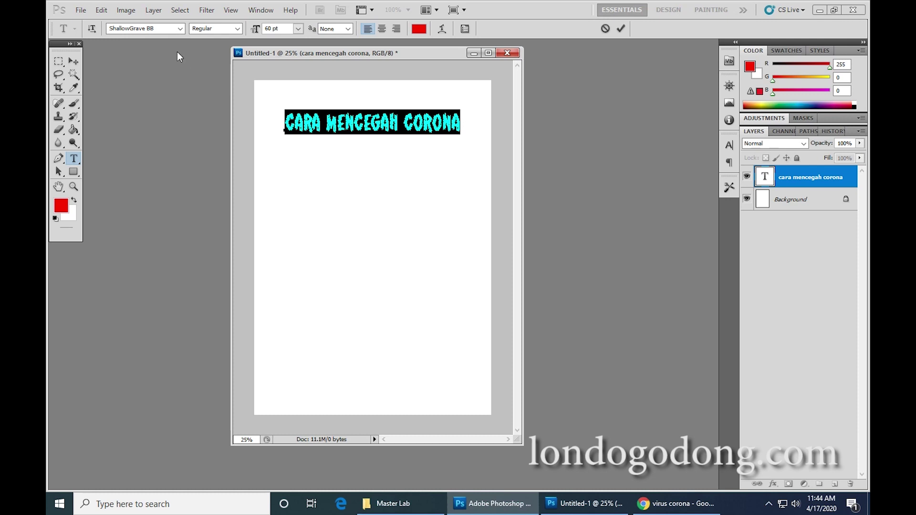
left_click(178, 30)
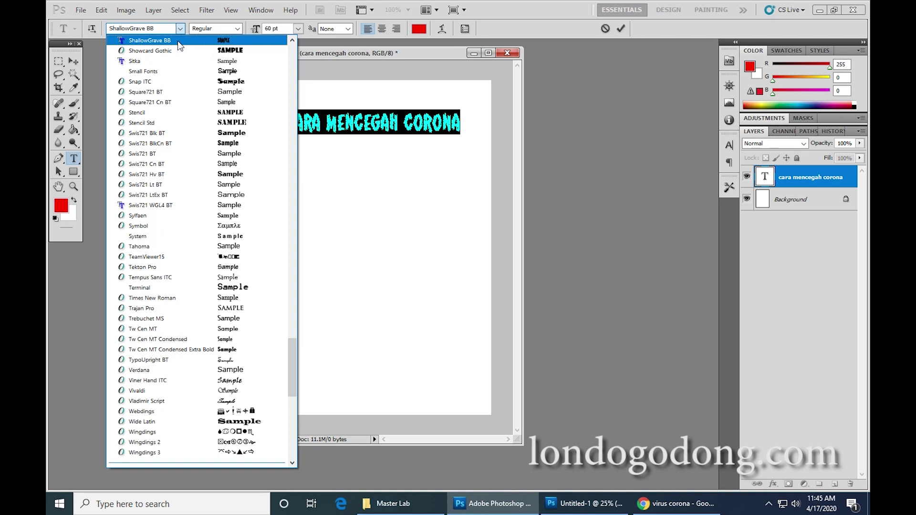
left_click(178, 42)
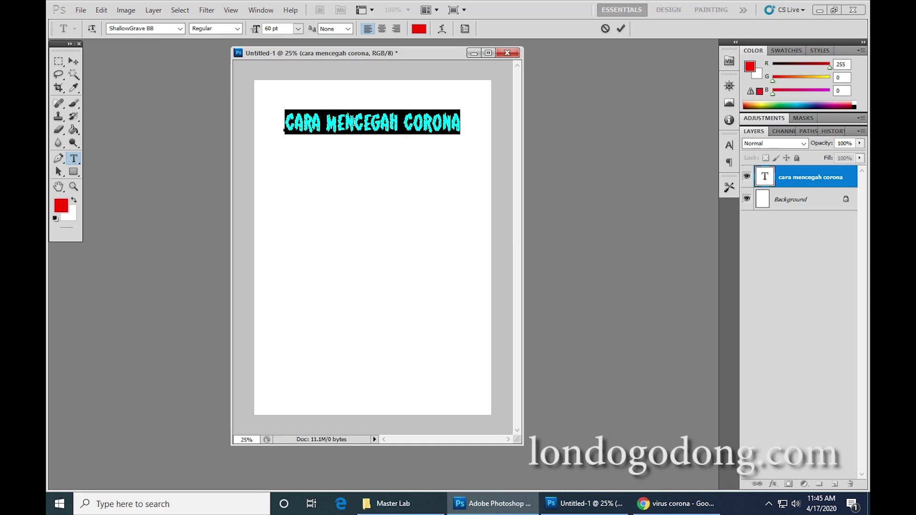
left_click(354, 122)
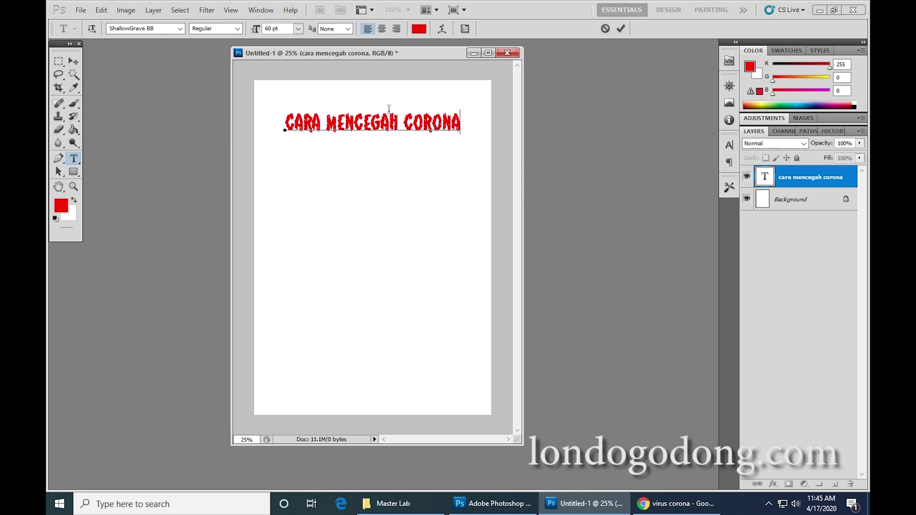
Search Google Images for 'cara mencegah virus corona', preview the BBC result, then return to Photoshop.
left_click(649, 511)
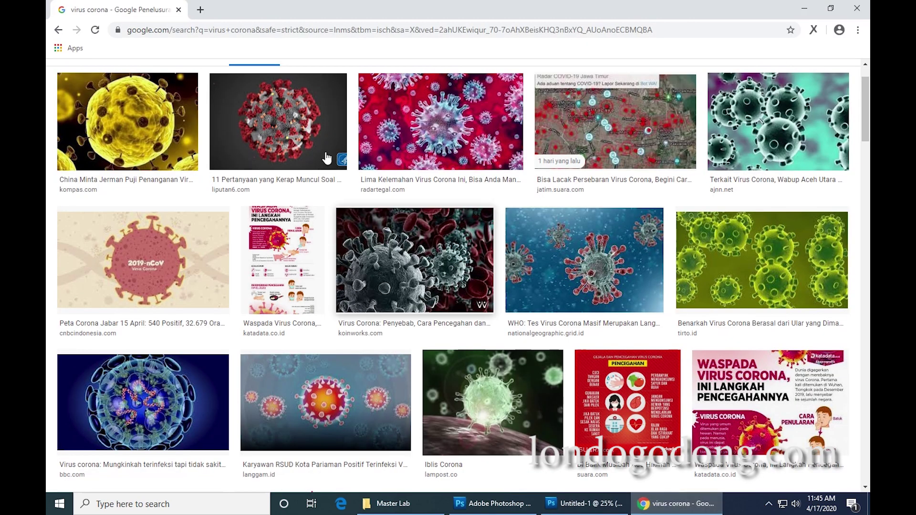
scroll(327, 153, "up", 1)
left_click_drag(194, 72, 46, 84)
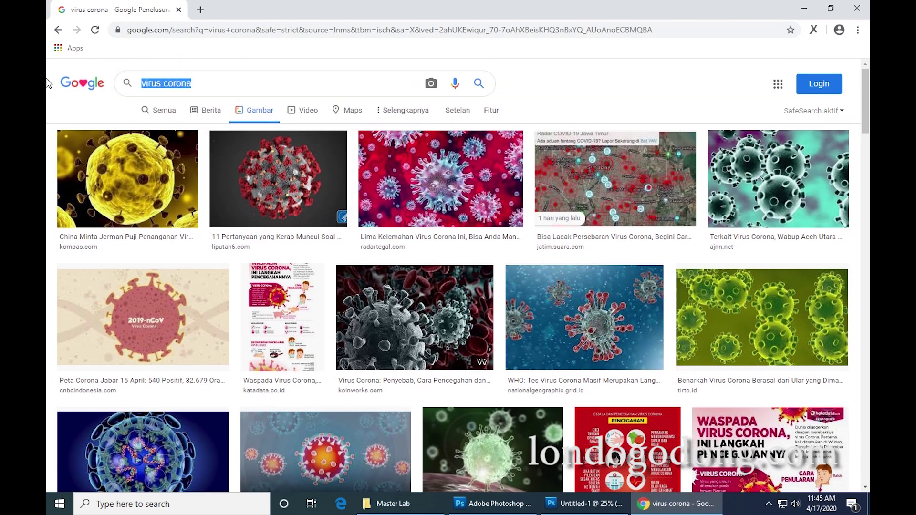
type("cara")
key("Down")
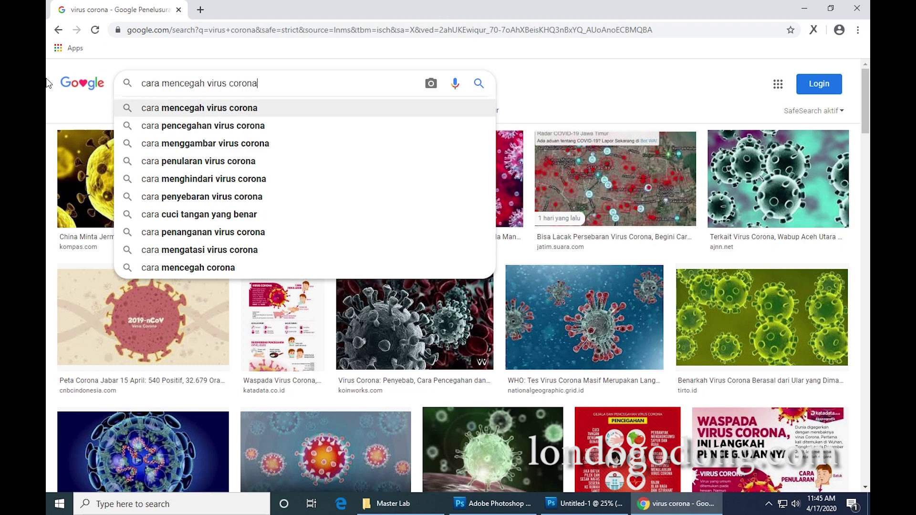
key("Return")
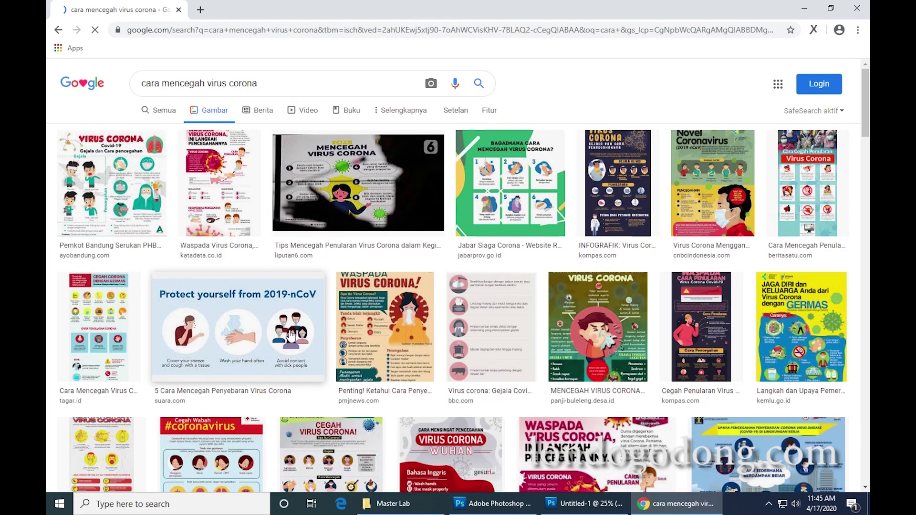
left_click(490, 313)
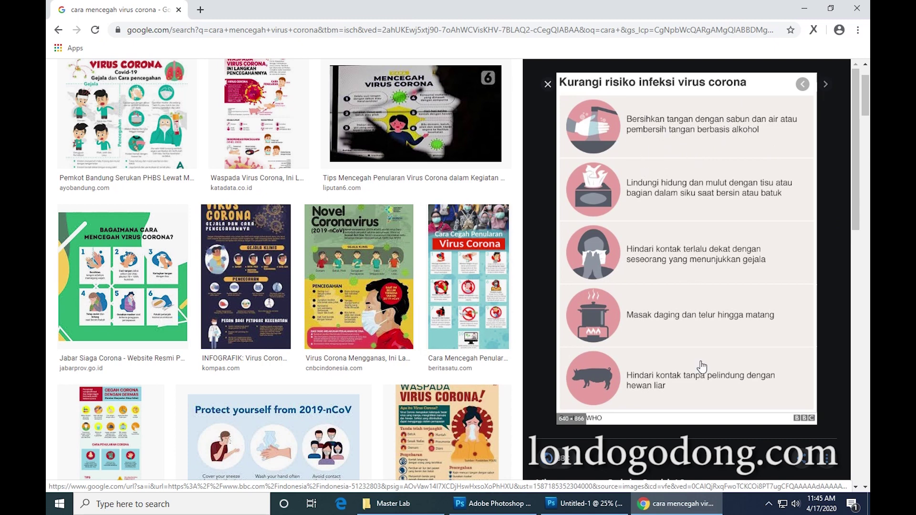
left_click(500, 506)
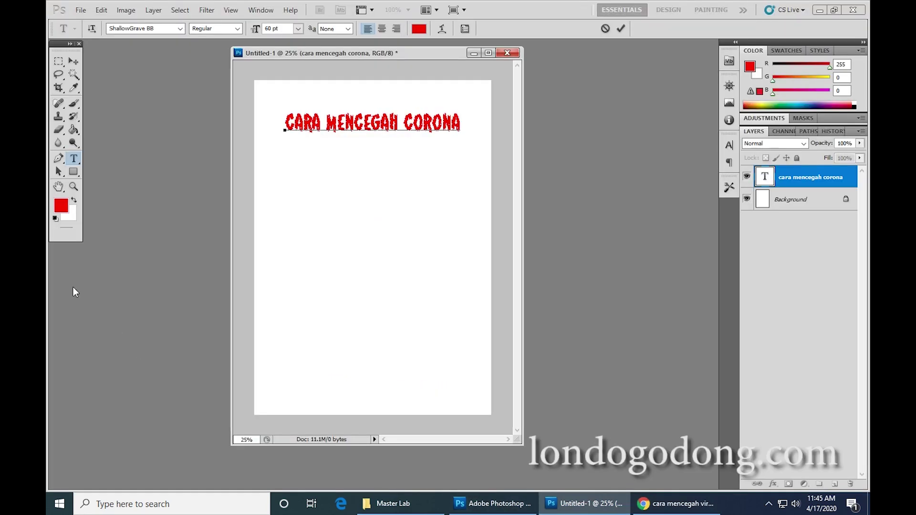
Draw a red 90 px rounded rectangle below the title at left and rasterize its layer.
left_click(79, 174)
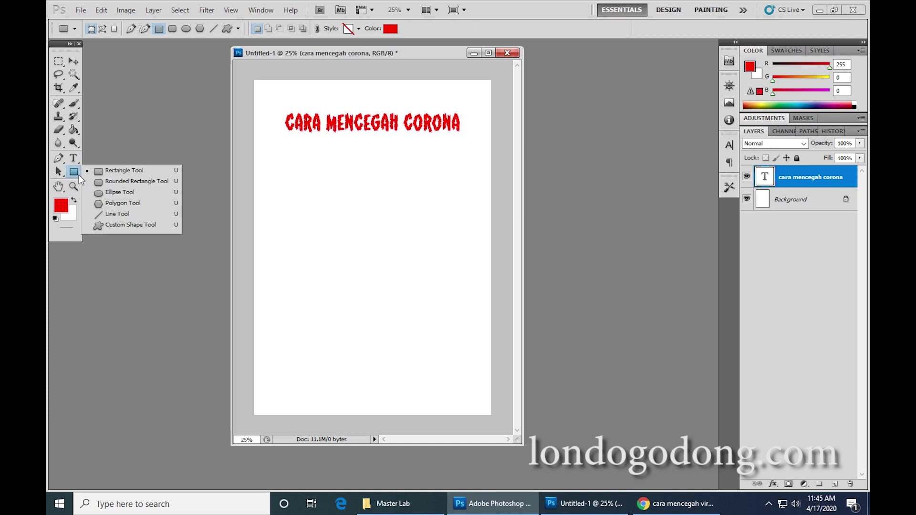
left_click(122, 182)
left_click(173, 29)
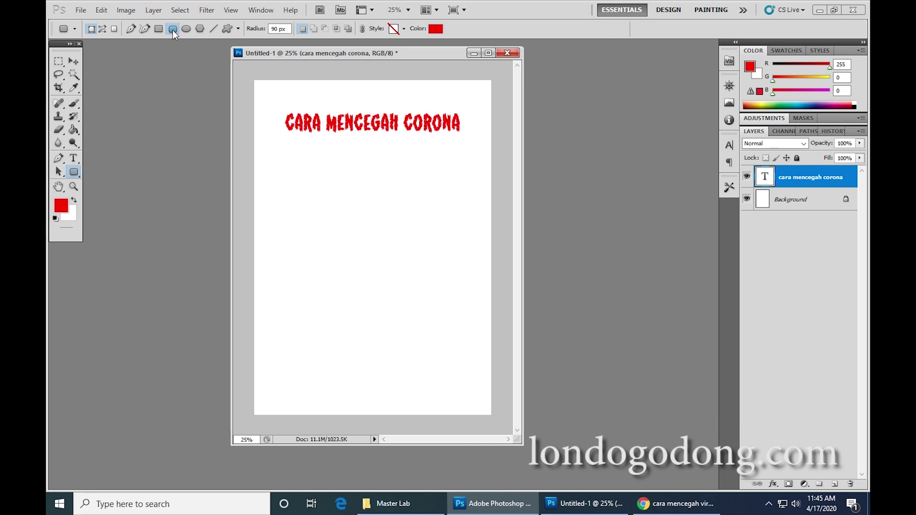
left_click_drag(255, 162, 358, 212)
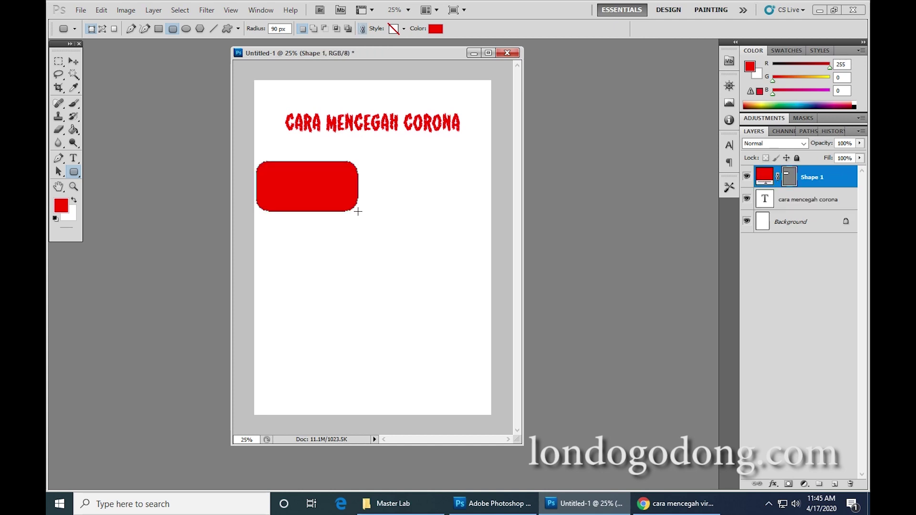
right_click(811, 180)
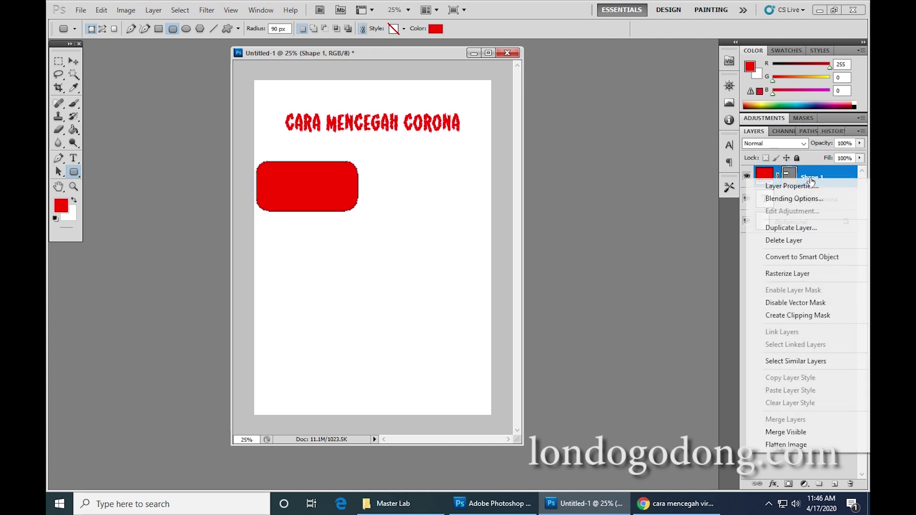
left_click(796, 272)
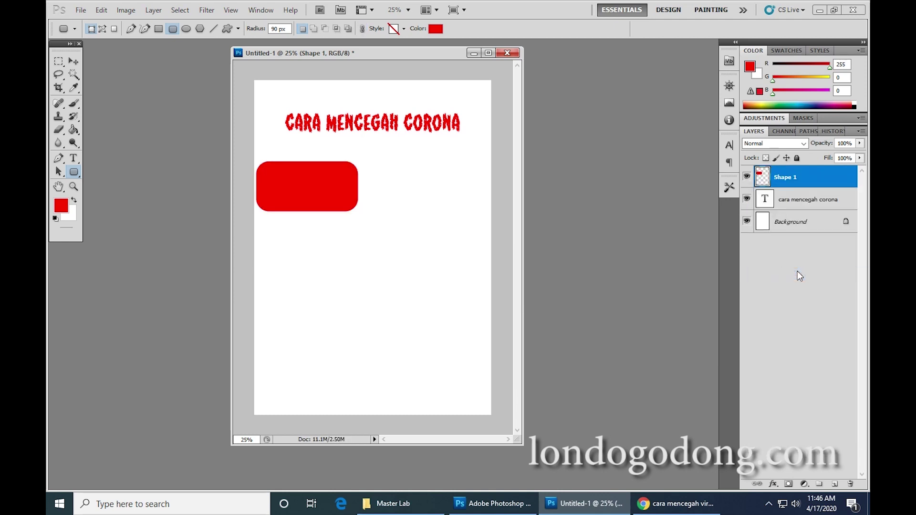
Start a text line inside the red box with white as the text colour.
left_click(75, 158)
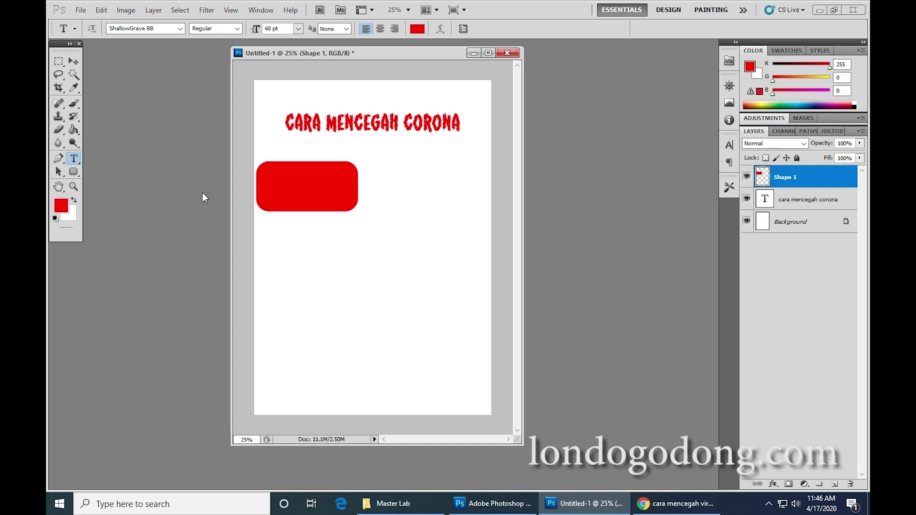
left_click(272, 186)
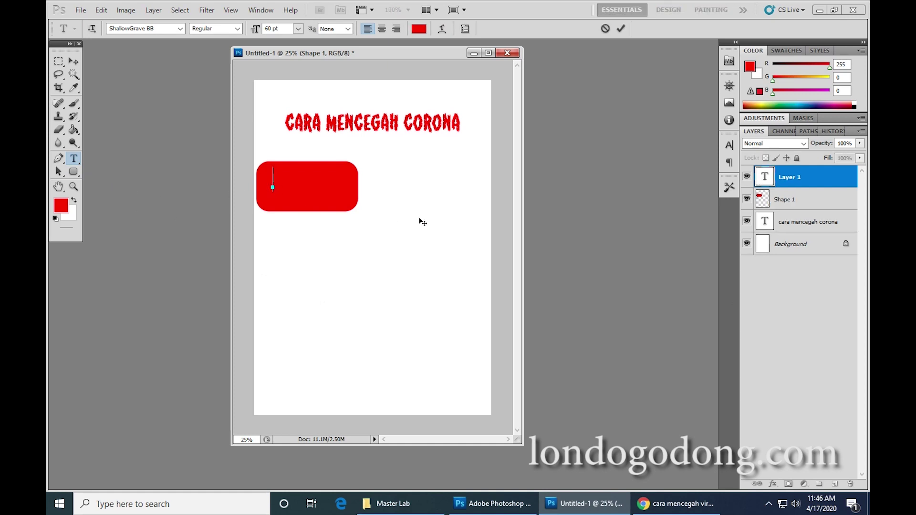
left_click(419, 29)
left_click_drag(480, 194, 351, 135)
left_click(613, 147)
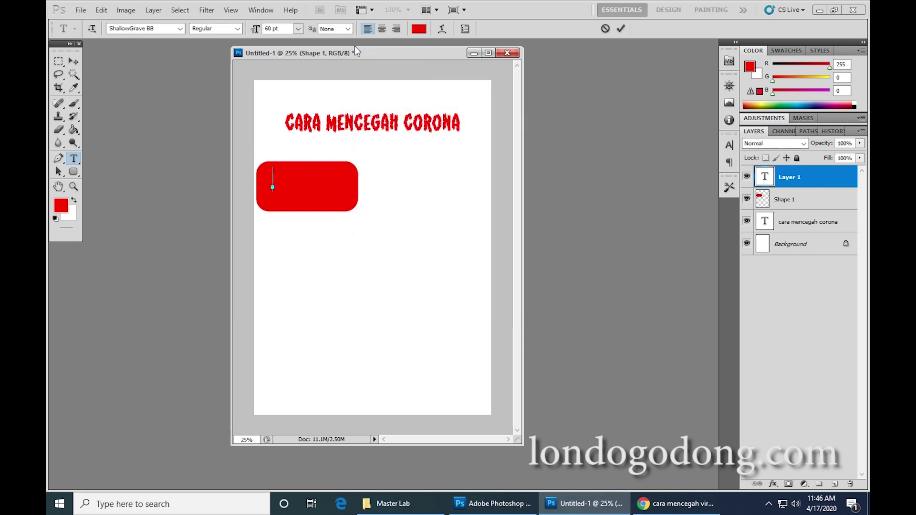
left_click(422, 30)
left_click(357, 141)
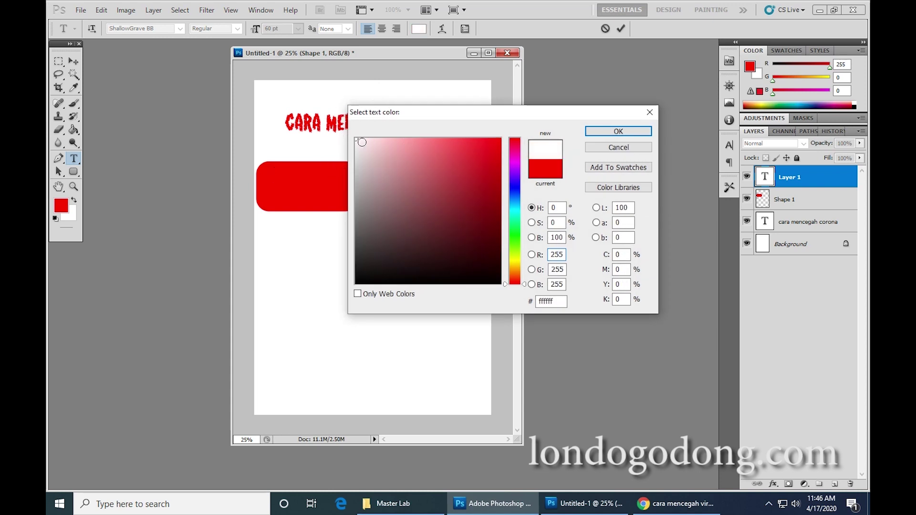
left_click(639, 131)
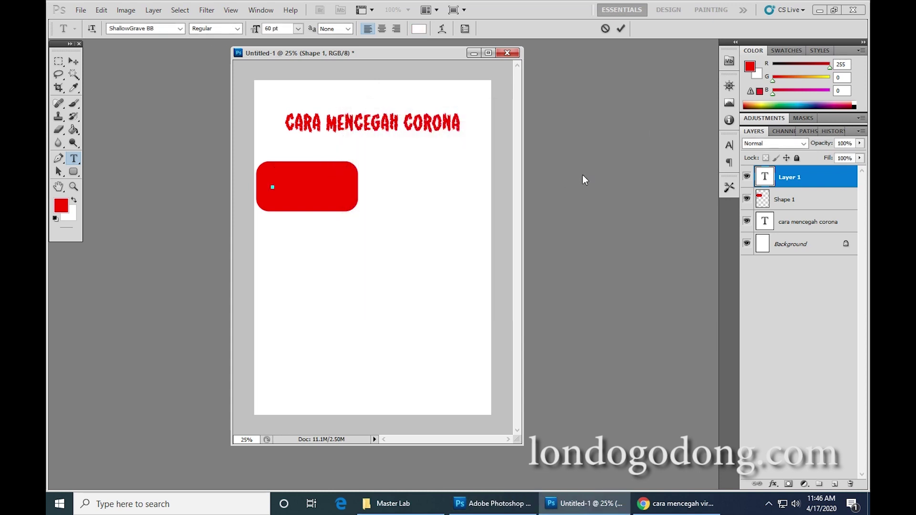
Type the tip 'CUCI TANGAN DENGAN SABUN' on the red box and commit it.
type("cuci tanga")
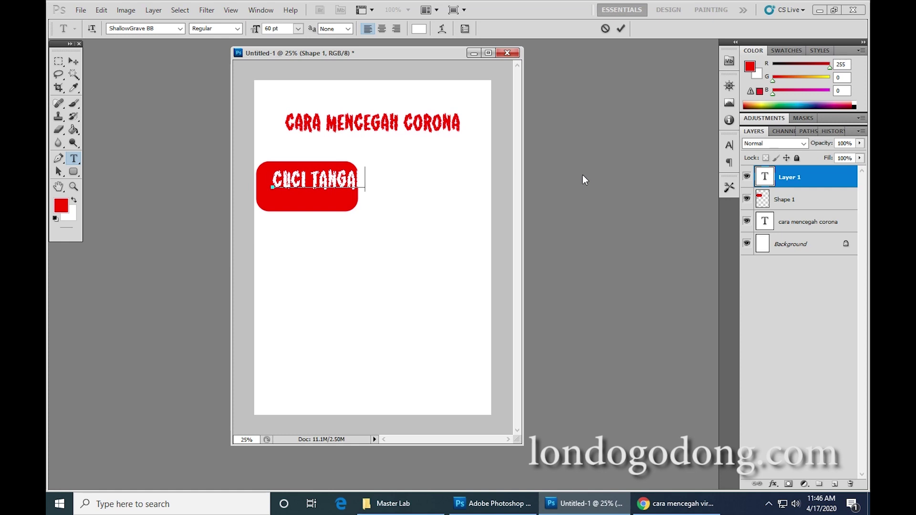
type("engan sabun")
left_click(802, 206)
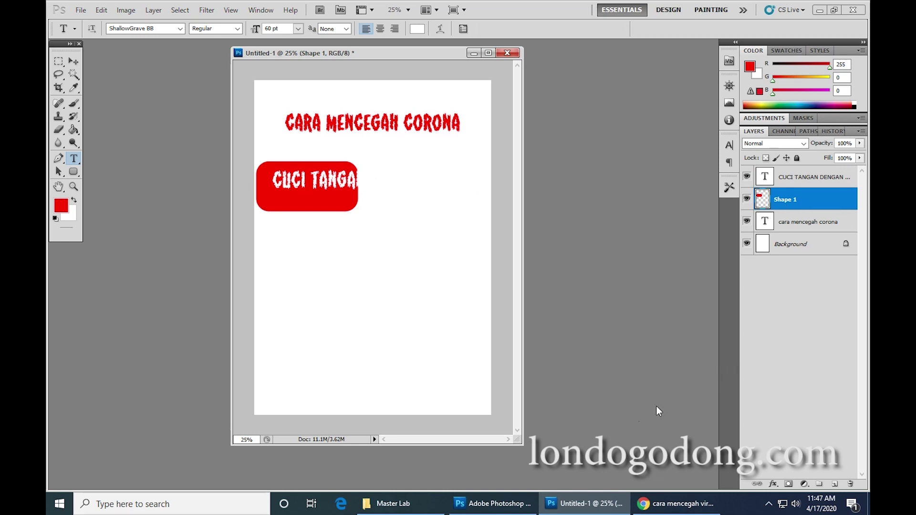
left_click(174, 506)
Open Notepad, write 'EDIT SHAPE: CTRL + t', then switch back to Photoshop.
type("NOTE")
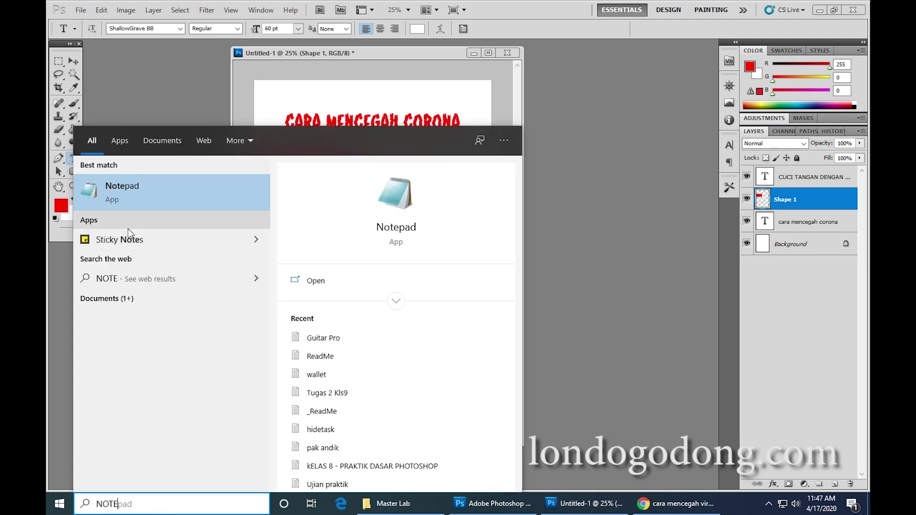
left_click(132, 191)
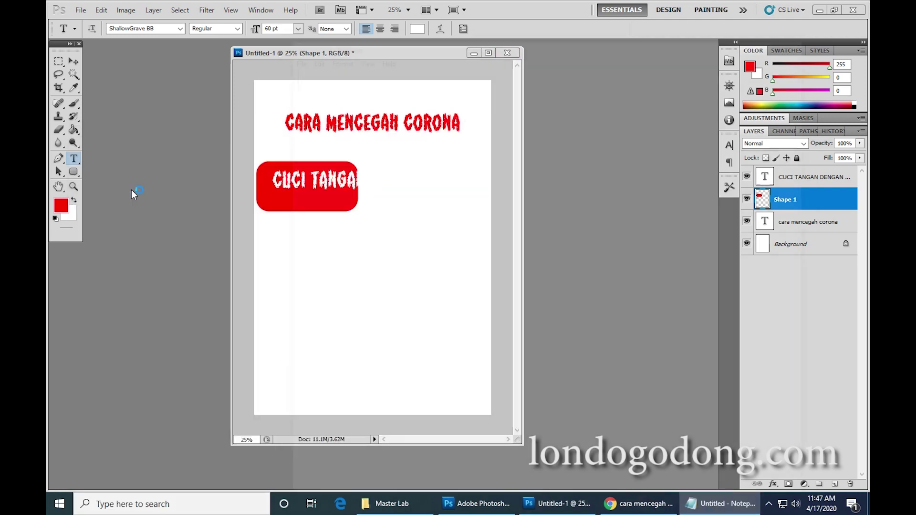
left_click_drag(407, 29, 498, 270)
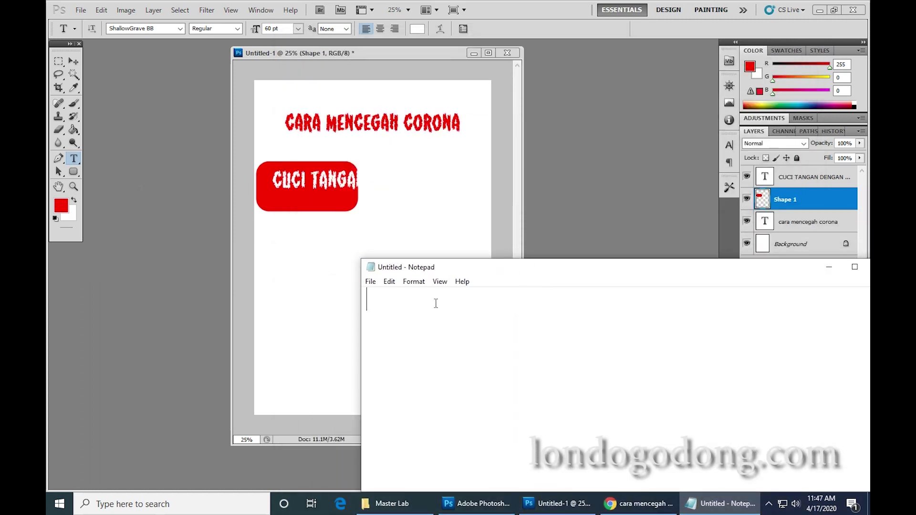
type("EDIT ")
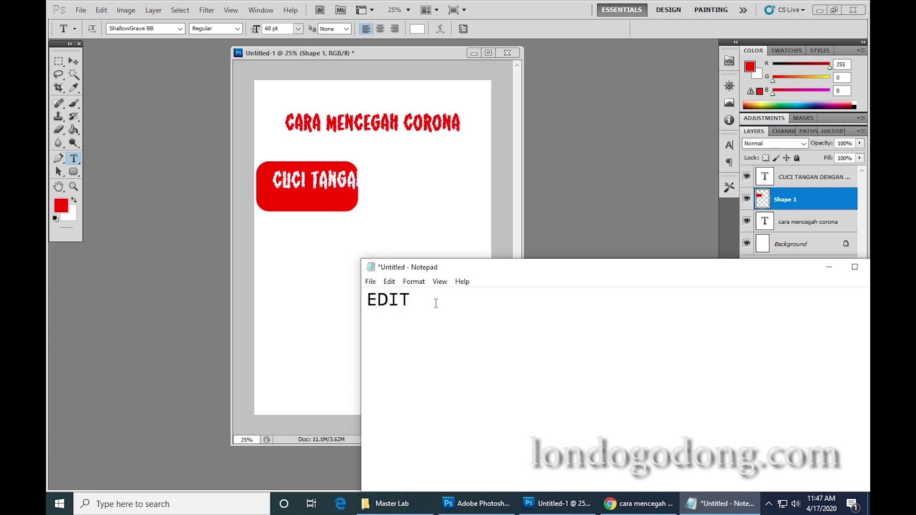
type("SHAPE: CTRL + ")
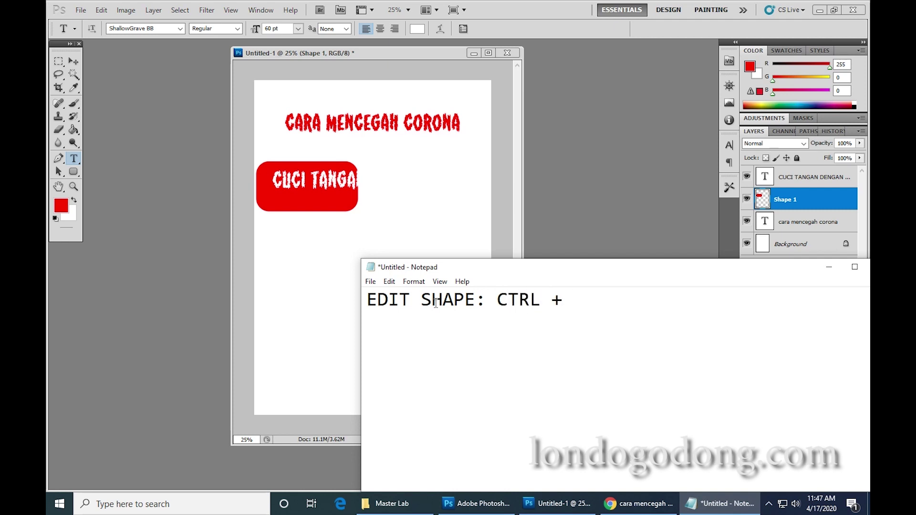
type("t")
key("alt+Tab")
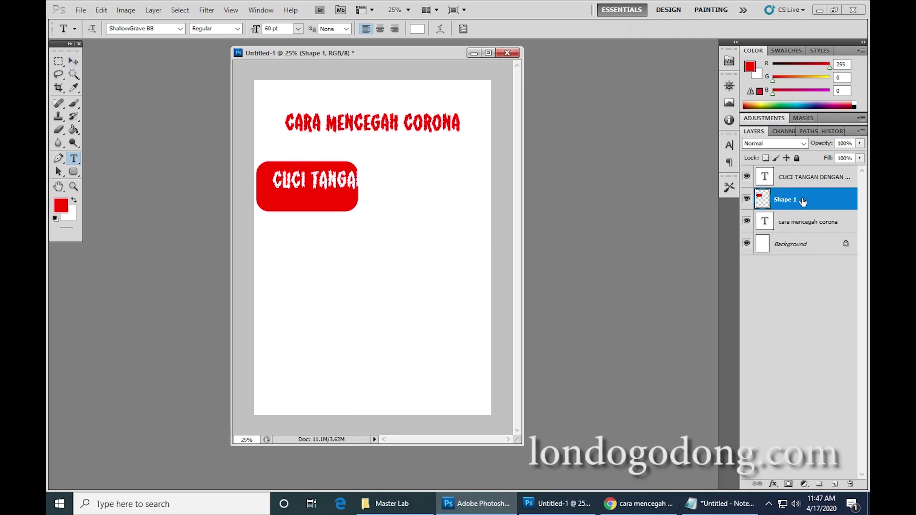
Free-transform the red box wider and slightly shorter to frame the whole tip line, then apply.
key("ctrl+t")
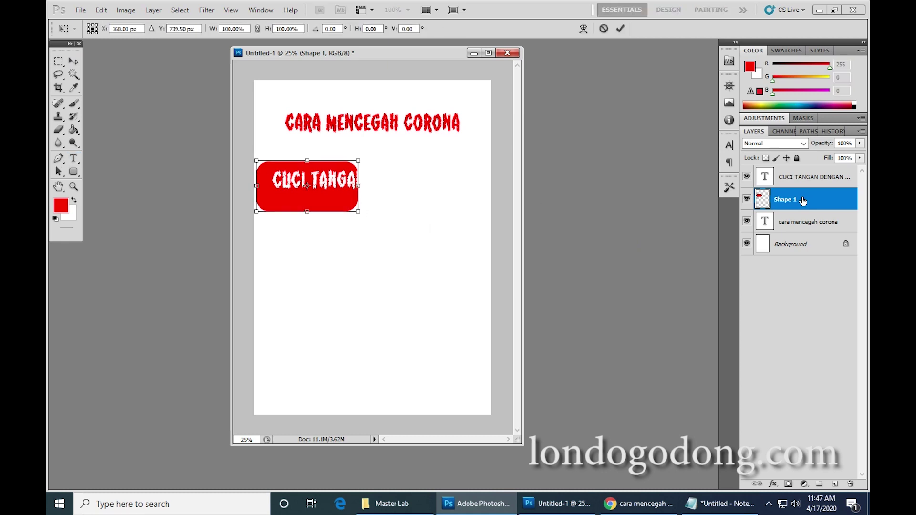
left_click_drag(358, 186, 484, 177)
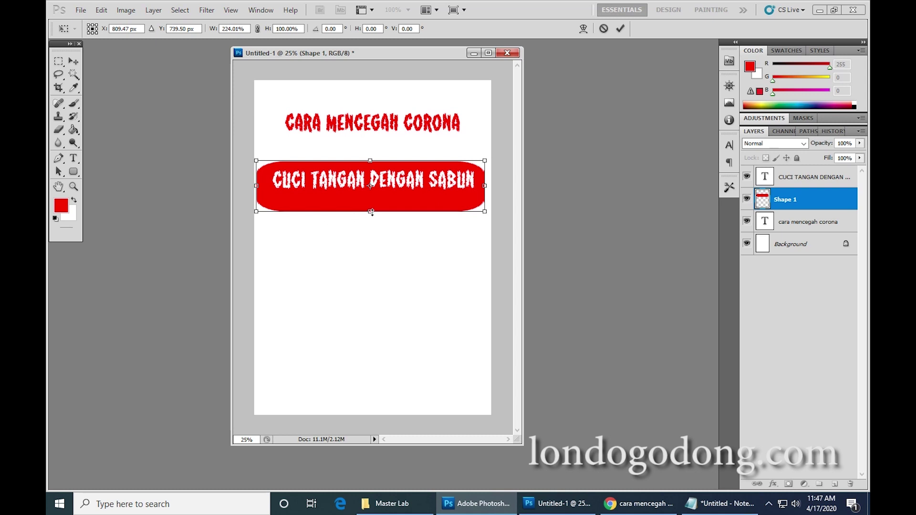
left_click_drag(372, 212, 371, 201)
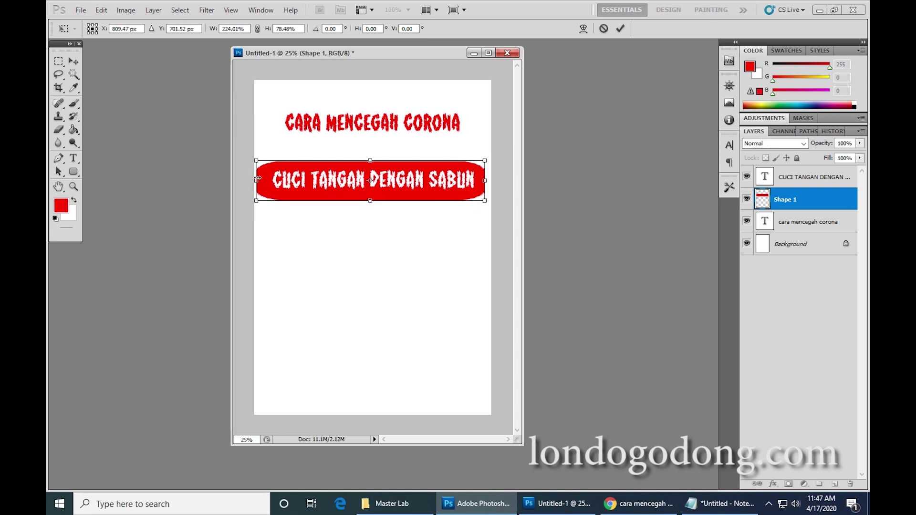
left_click_drag(257, 178, 265, 178)
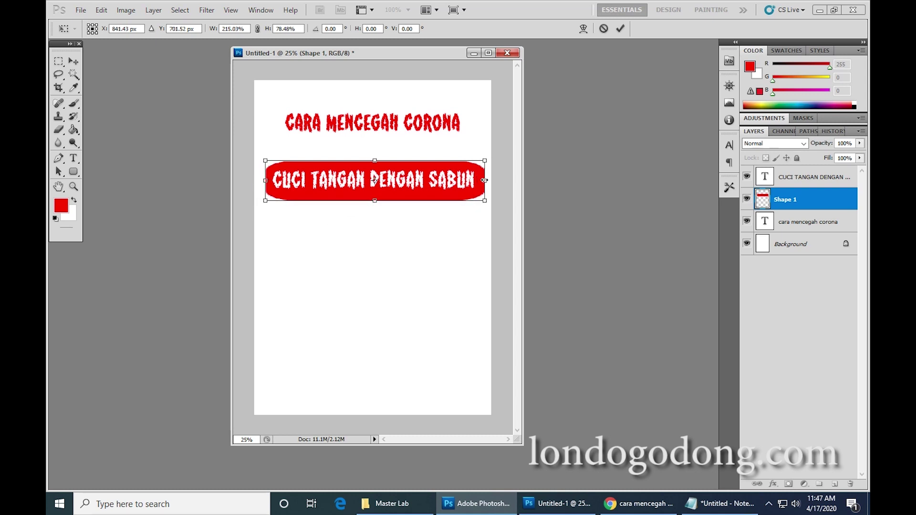
left_click_drag(484, 180, 481, 180)
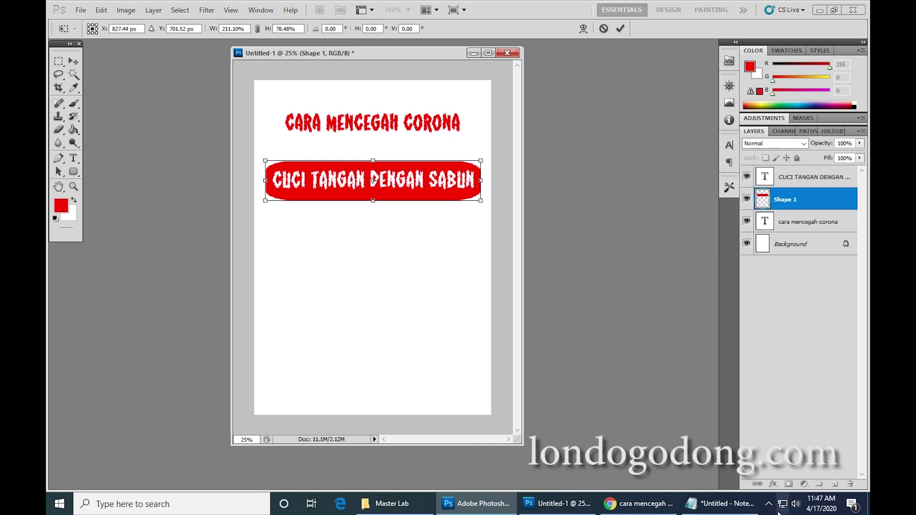
key("Return")
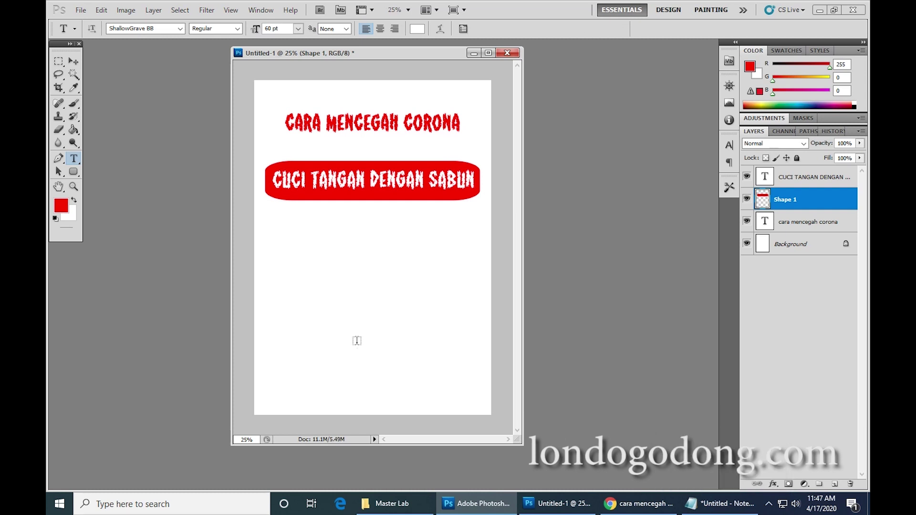
Duplicate the red banner layer Shape 1 as a new layer named 'Shape 2'.
right_click(812, 201)
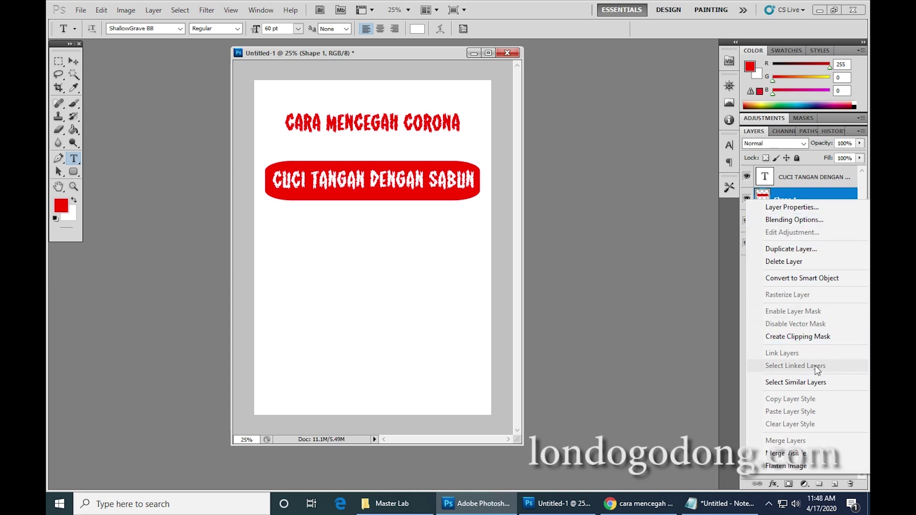
left_click(822, 249)
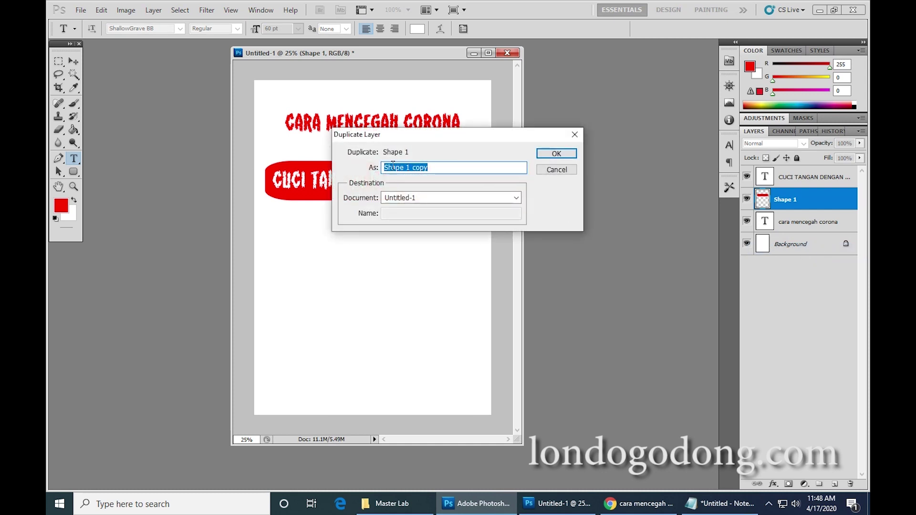
left_click_drag(443, 168, 378, 173)
type("sahpe")
key("BackSpace")
key("BackSpace")
key("BackSpace")
key("BackSpace")
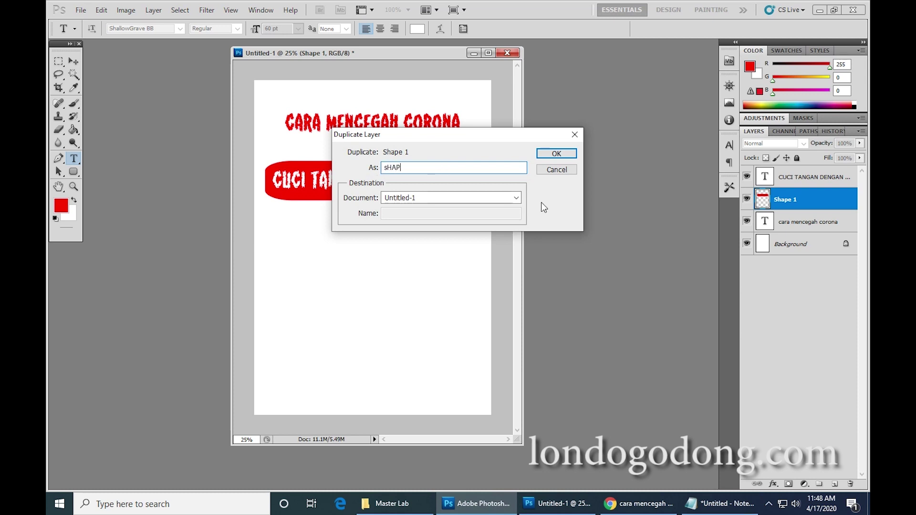
type("hape 2")
left_click(550, 153)
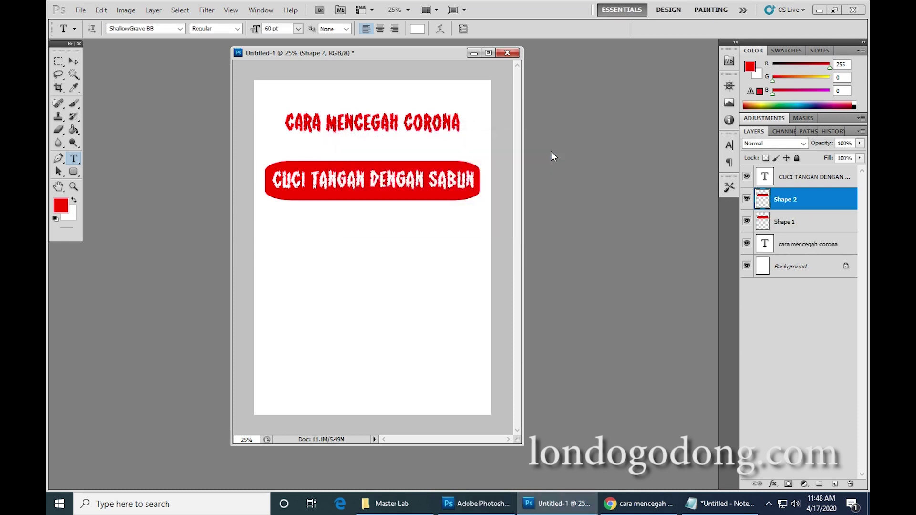
left_click(817, 223)
left_click(822, 205)
Move the Shape 2 banner down directly below the first banner.
left_click(77, 58)
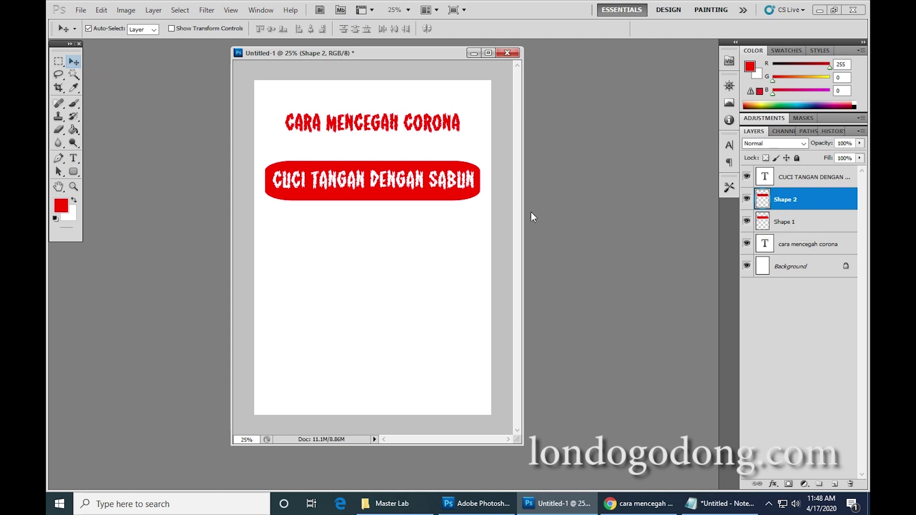
left_click_drag(437, 199, 434, 248)
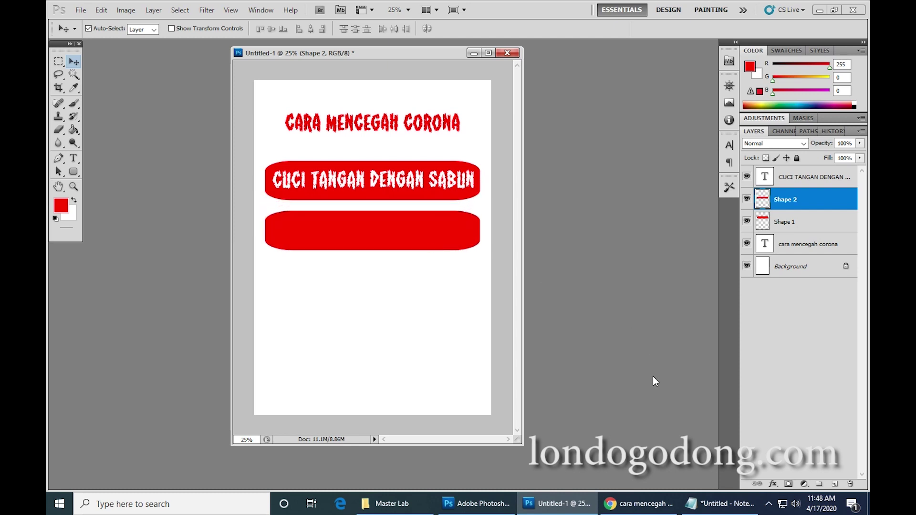
left_click(646, 503)
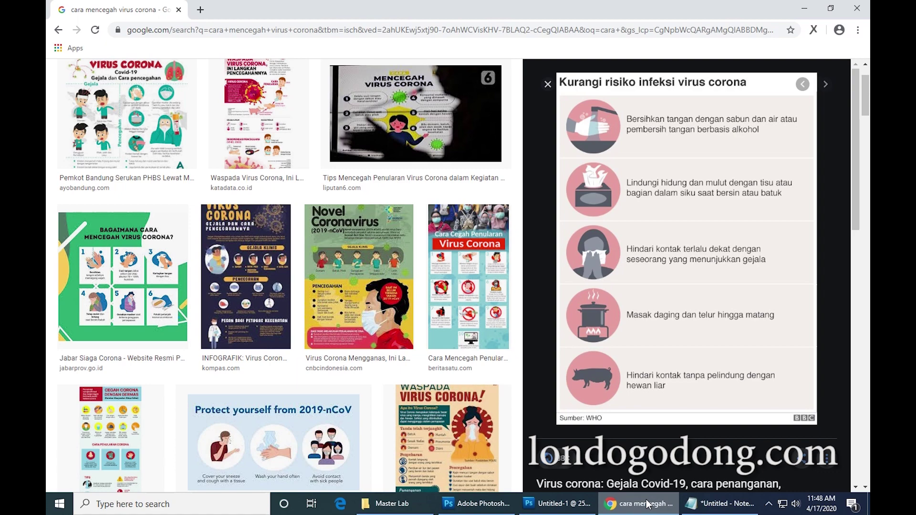
left_click(647, 503)
left_click(76, 158)
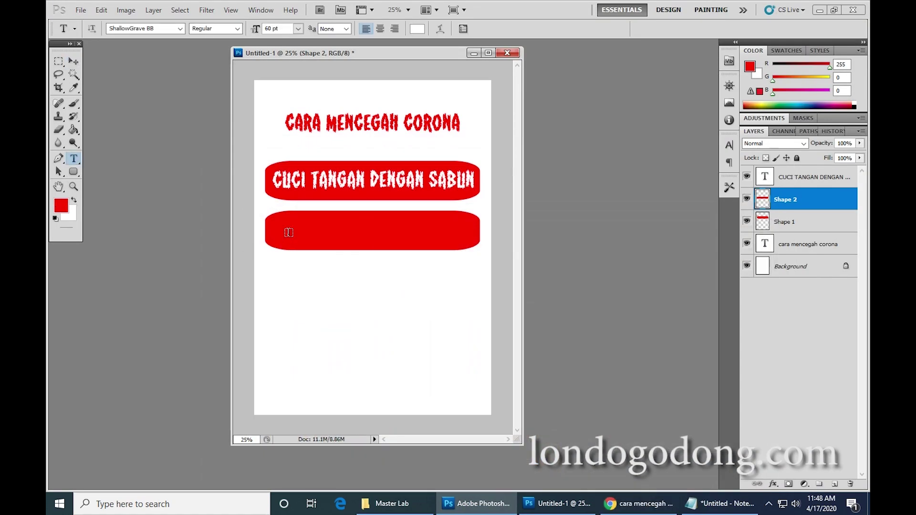
Duplicate the CUCI TANGAN DENGAN SABUN text layer as teks2 and move it into the lower banner.
left_click(74, 61)
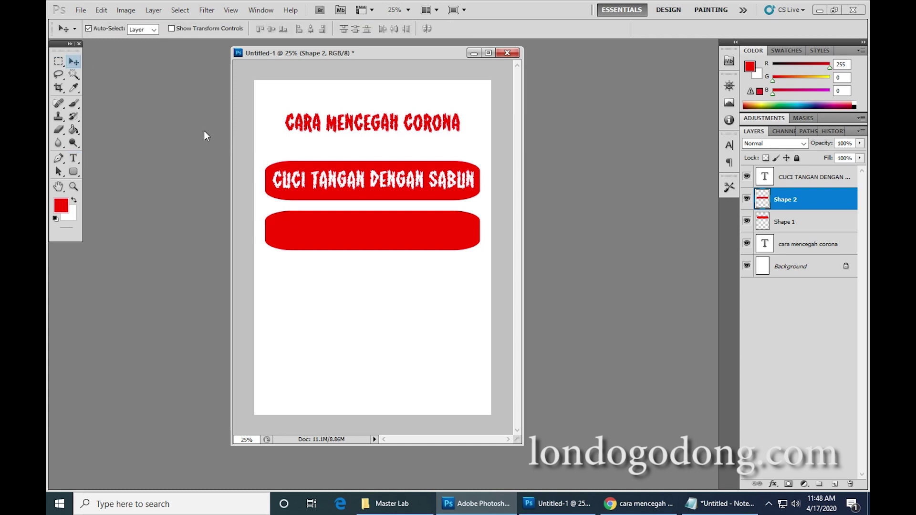
left_click(286, 182)
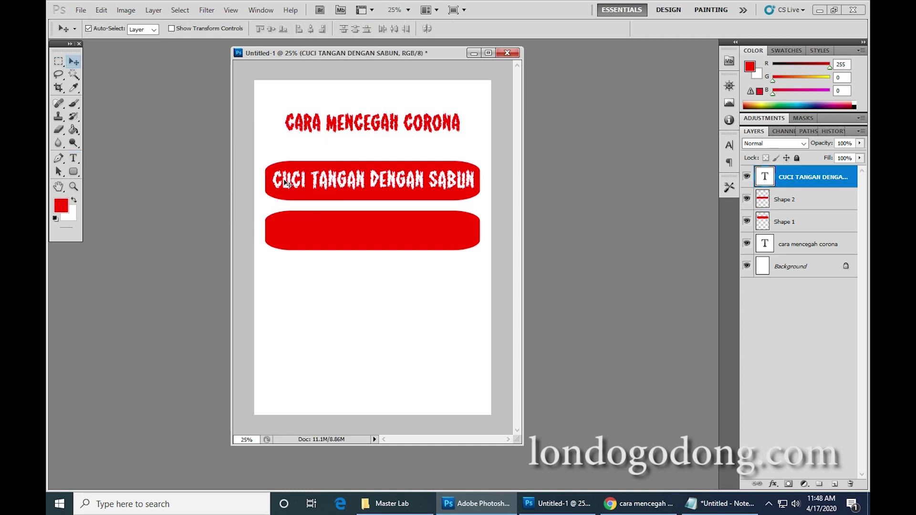
right_click(832, 180)
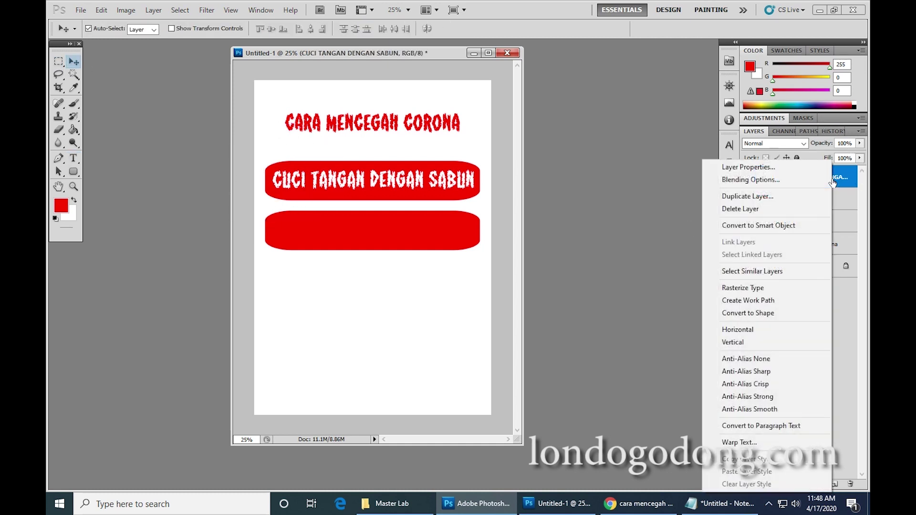
left_click(764, 197)
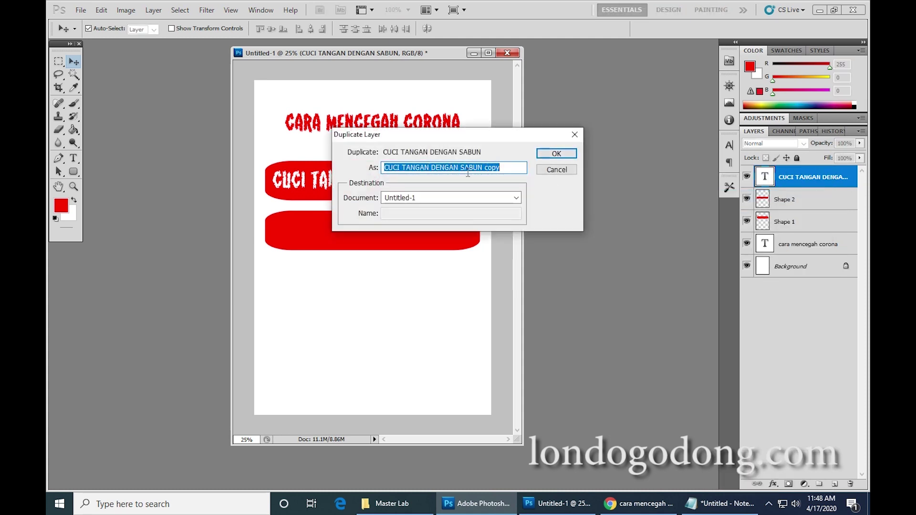
left_click(491, 171)
left_click_drag(500, 167, 384, 167)
type("fo")
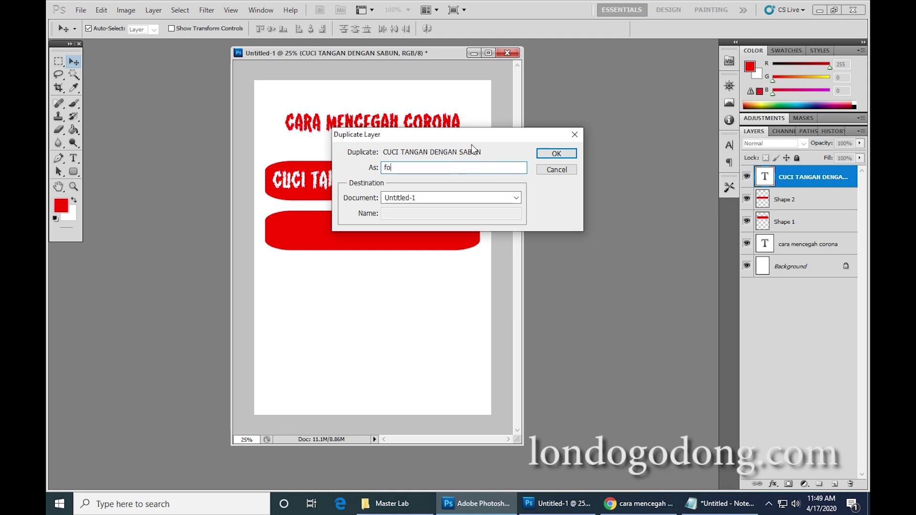
type("nt")
key("BackSpace")
key("BackSpace")
key("BackSpace")
left_click(552, 154)
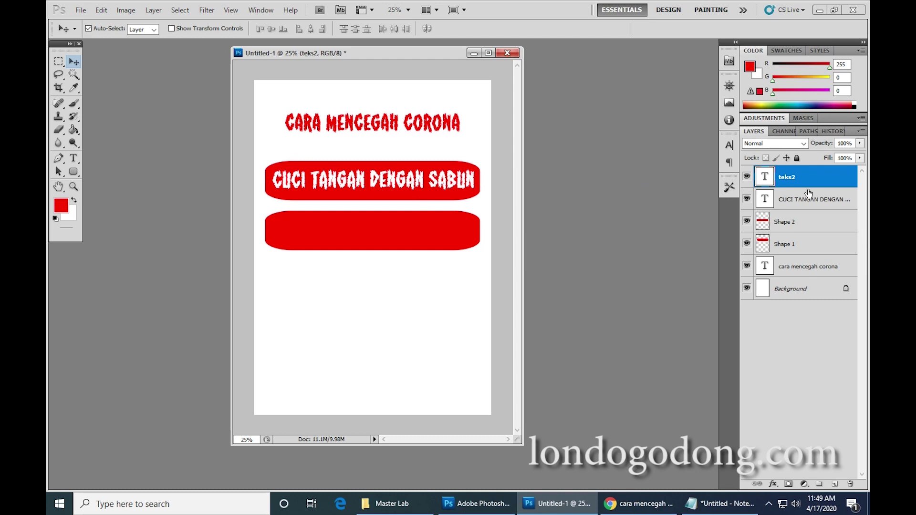
left_click_drag(419, 186, 415, 235)
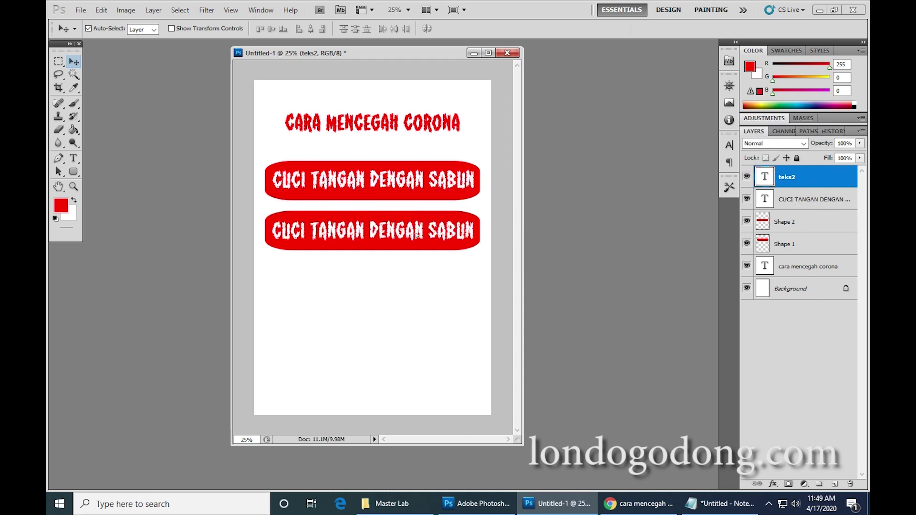
left_click(73, 158)
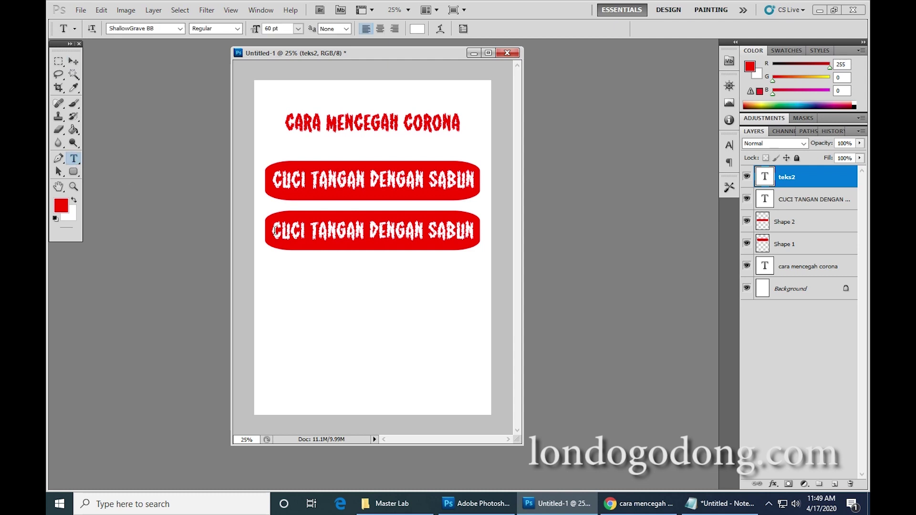
Replace the second banner's text with 'BATUK BERSIN DITUTUP' and shift it right to centre it.
left_click_drag(275, 231, 516, 227)
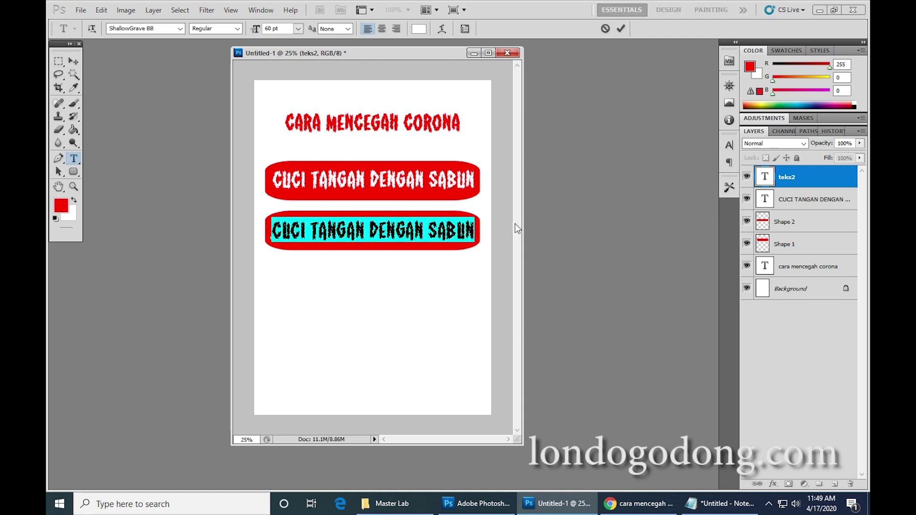
type("BATU")
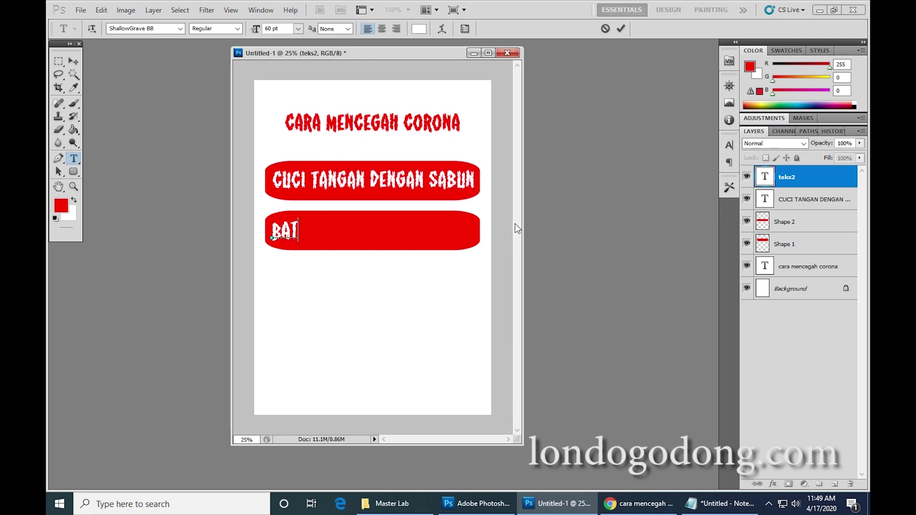
type("K BERSIN DITU")
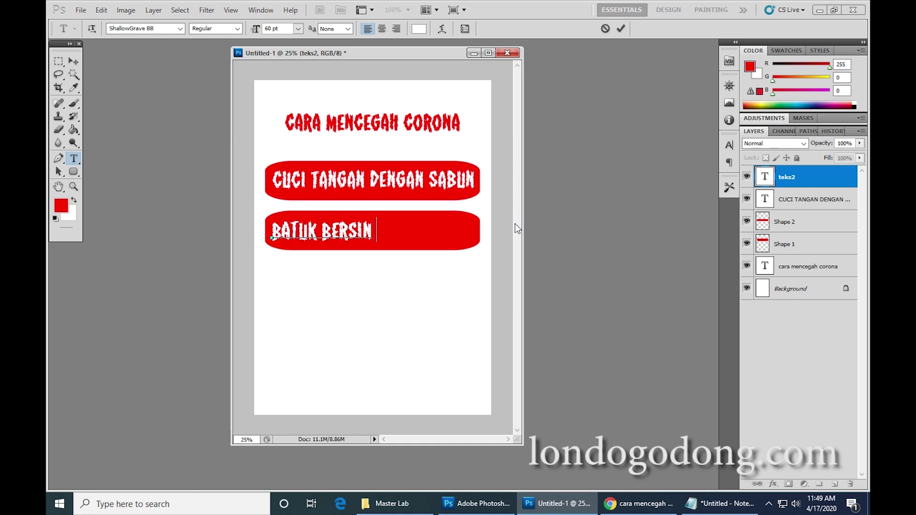
type("TUP")
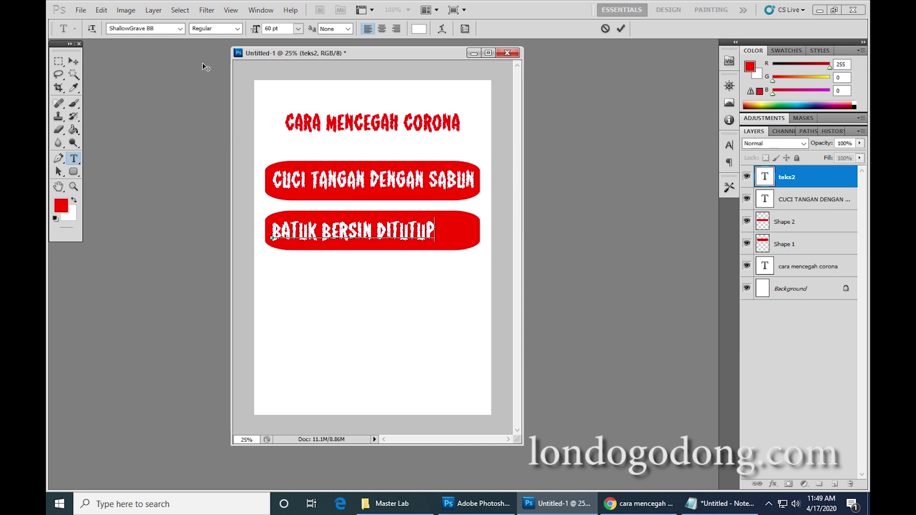
left_click(70, 61)
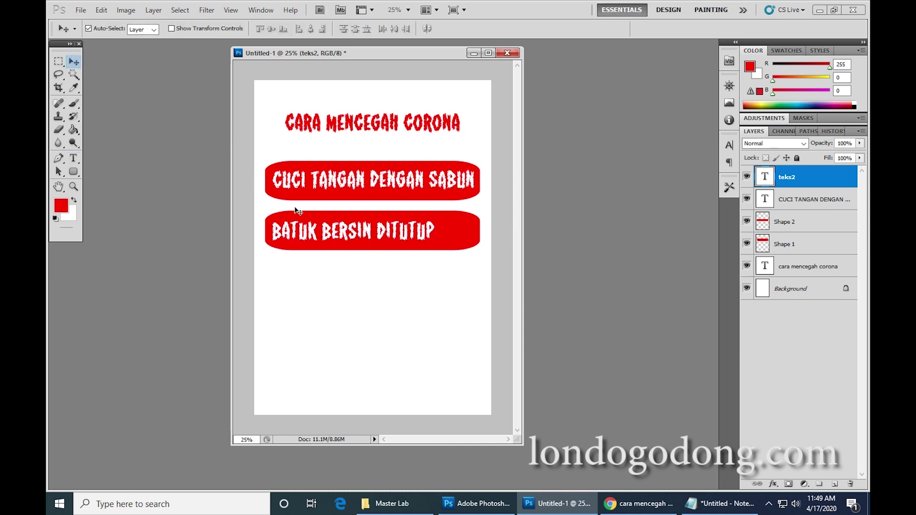
left_click_drag(311, 236, 327, 237)
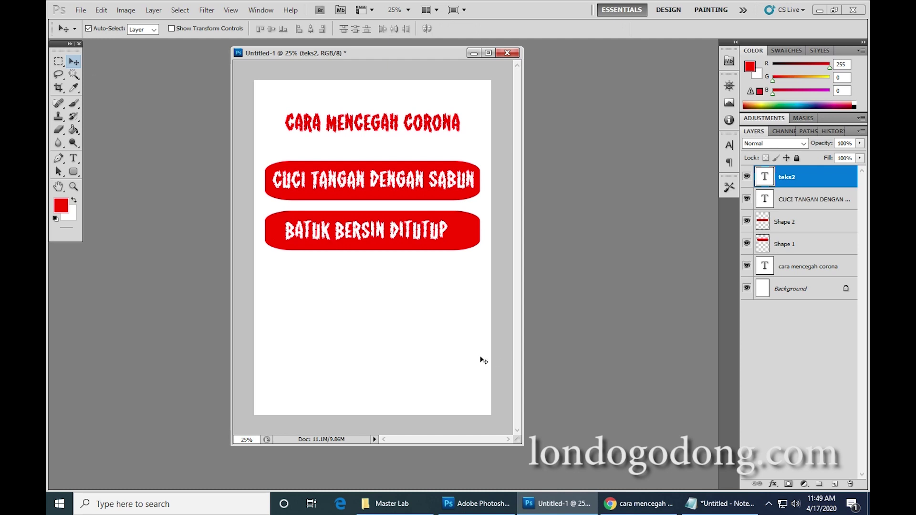
left_click(792, 222)
Duplicate the teks2 and Shape 2 layers and move the copy below as a third banner.
left_click(796, 179)
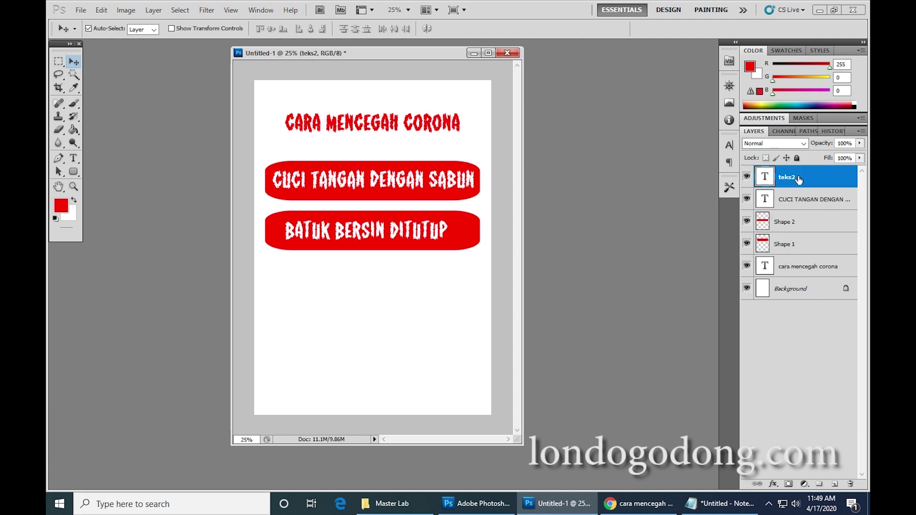
left_click(800, 225, "ctrl")
right_click(800, 224)
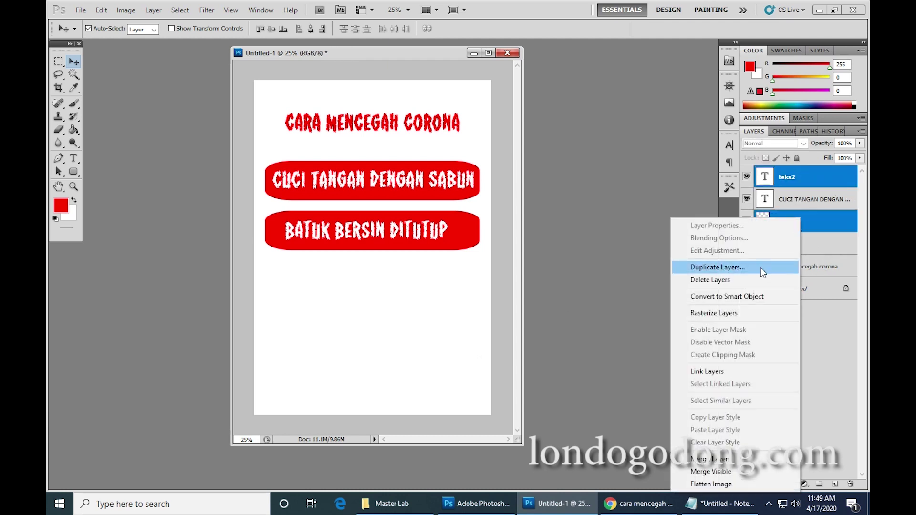
left_click(760, 268)
left_click(538, 154)
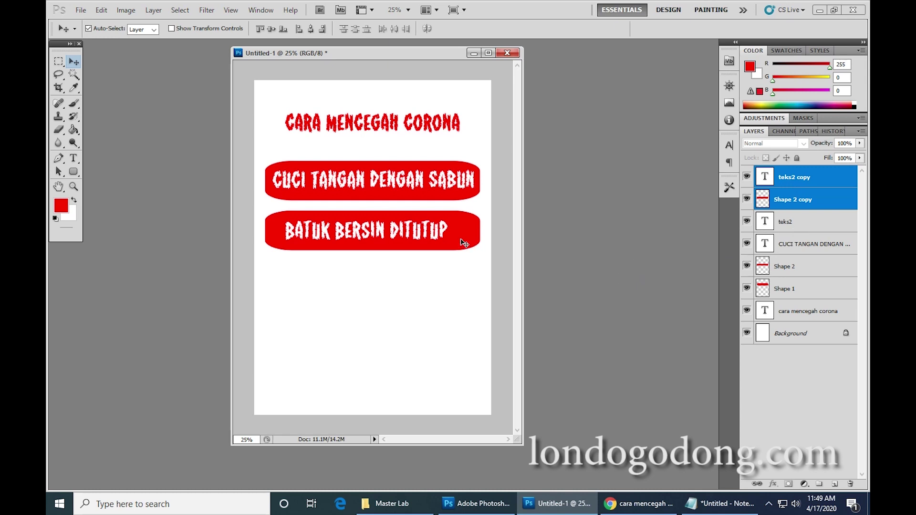
left_click_drag(462, 243, 457, 291)
left_click_drag(460, 298, 461, 298)
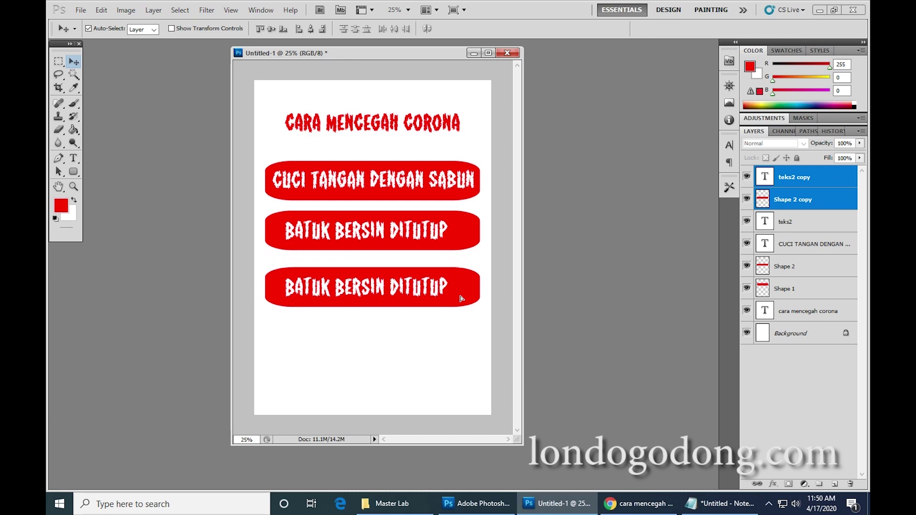
left_click(630, 504)
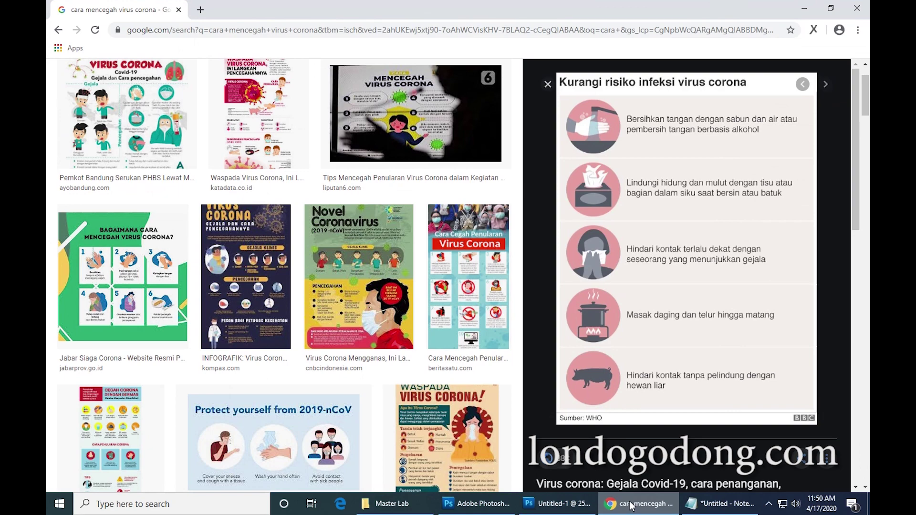
Replace the third banner's text with 'JAGA JARAK' and move it right to centre it.
left_click(631, 505)
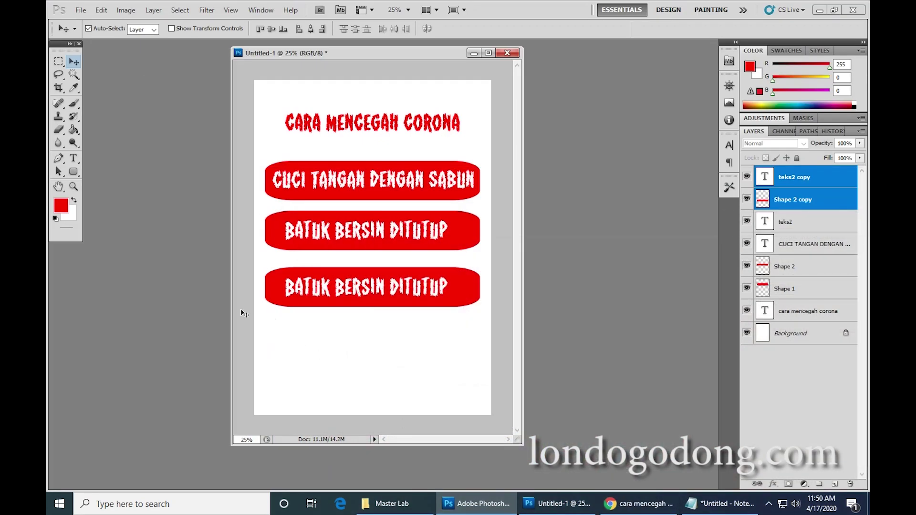
left_click(75, 161)
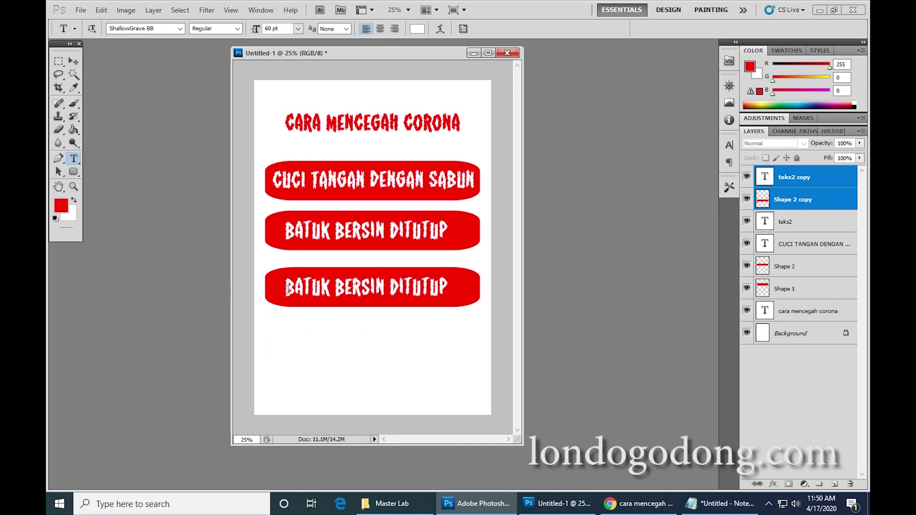
left_click_drag(282, 286, 451, 292)
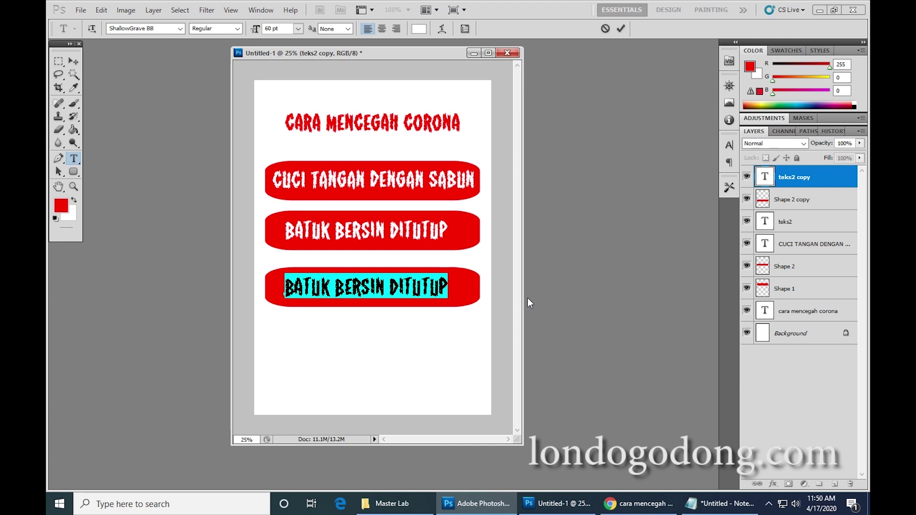
type("JAGA")
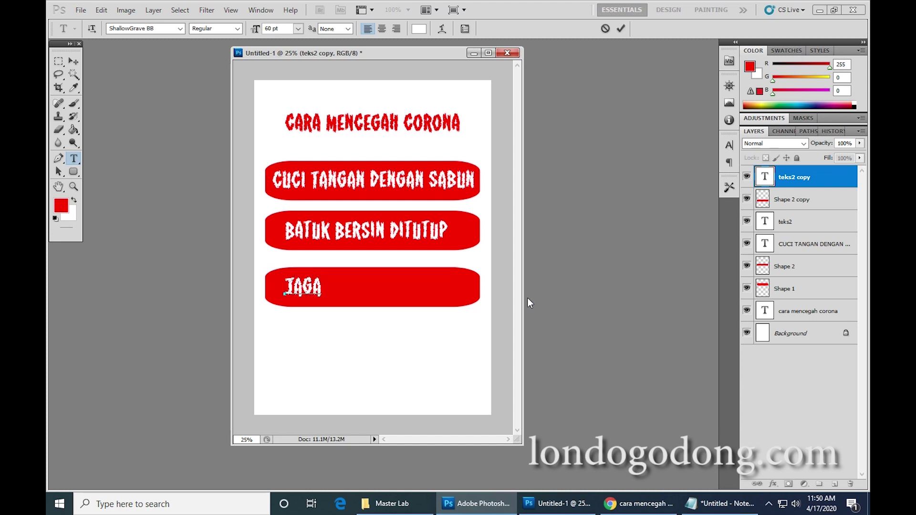
type(" JARAK")
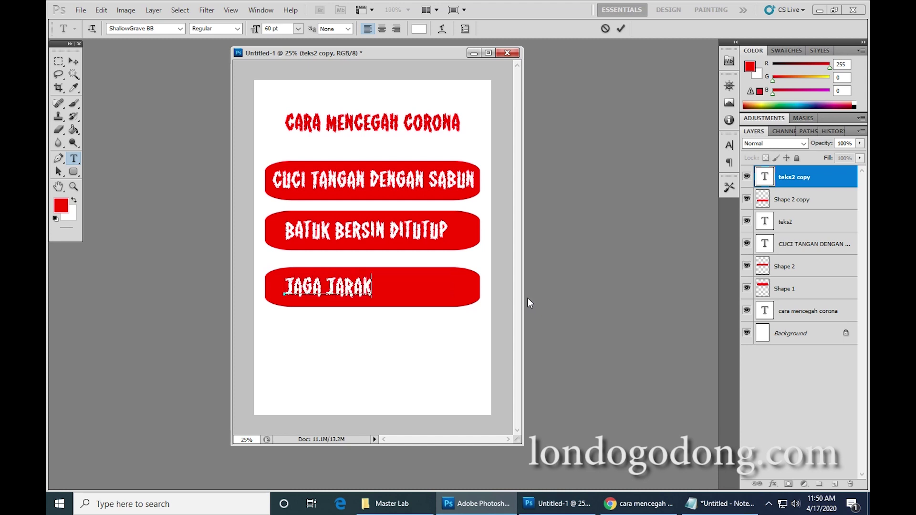
type(" DENGA")
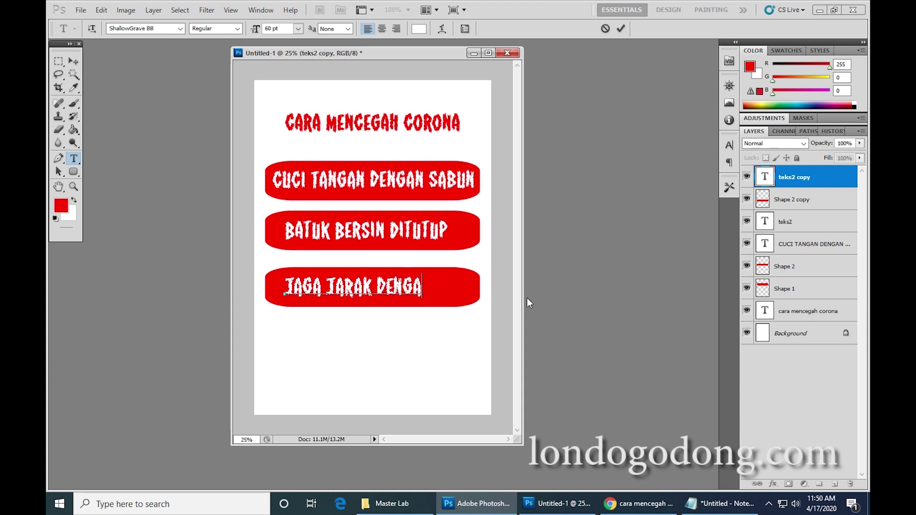
key("BackSpace")
key("BackSpace")
key("BackSpace")
key("BackSpace")
key("BackSpace")
key("BackSpace")
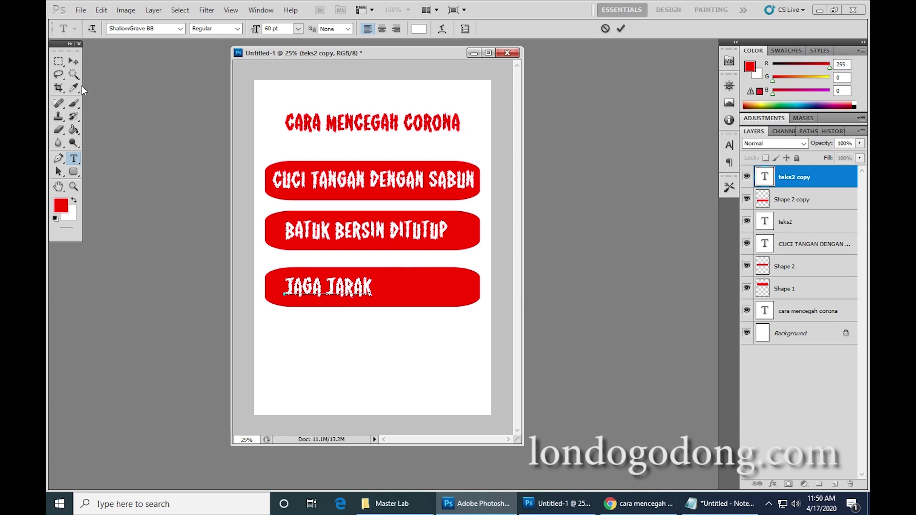
left_click(73, 61)
left_click_drag(348, 291, 385, 295)
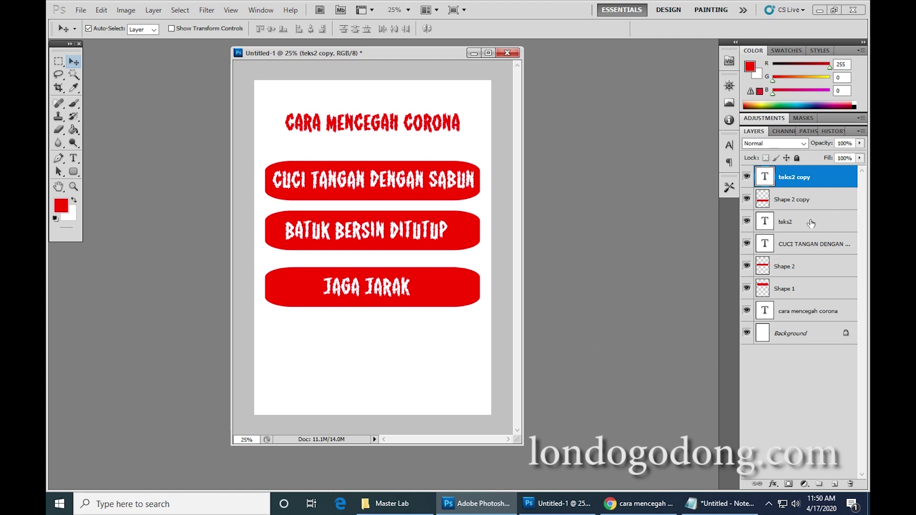
Duplicate the JAGA JARAK box and text layers and drag the copy below as a fourth box.
left_click(795, 201)
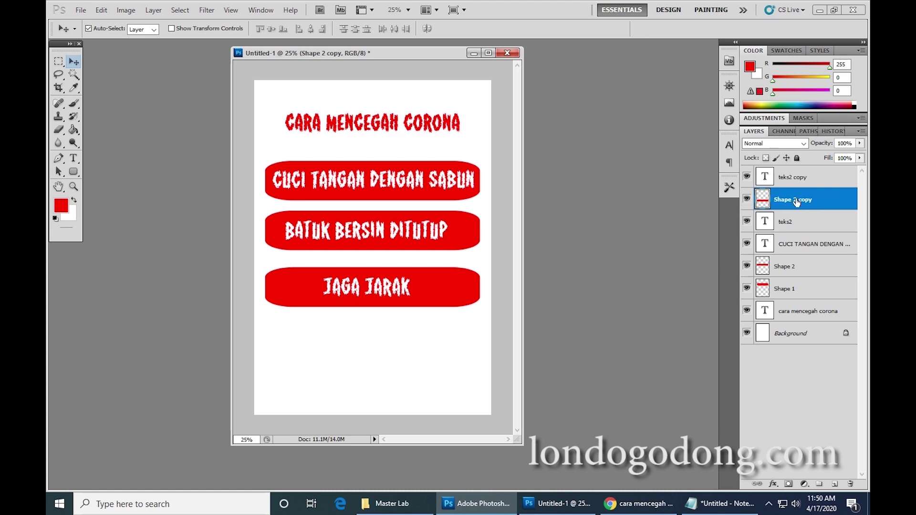
left_click(794, 177, "shift")
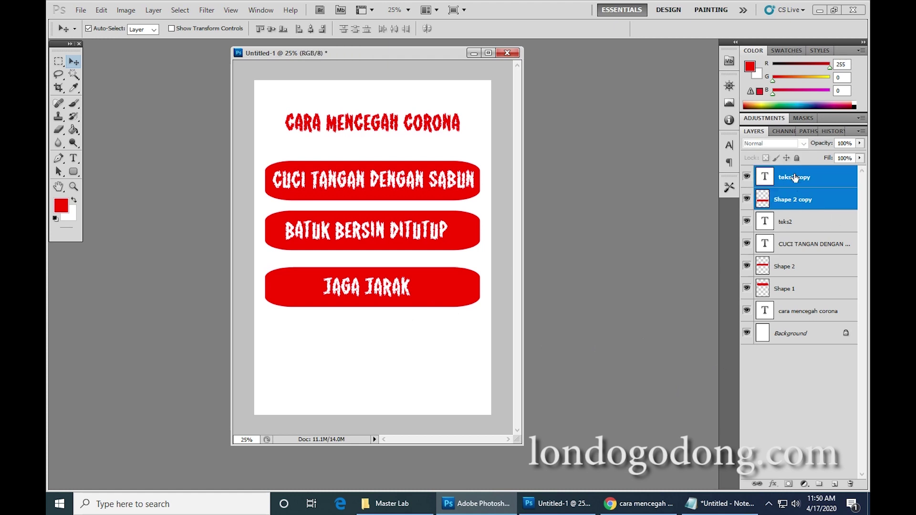
right_click(793, 179)
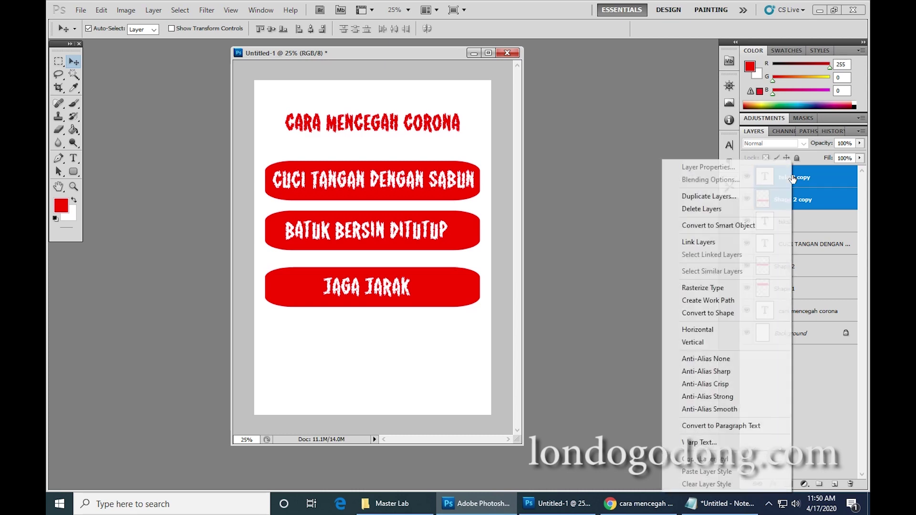
left_click(734, 196)
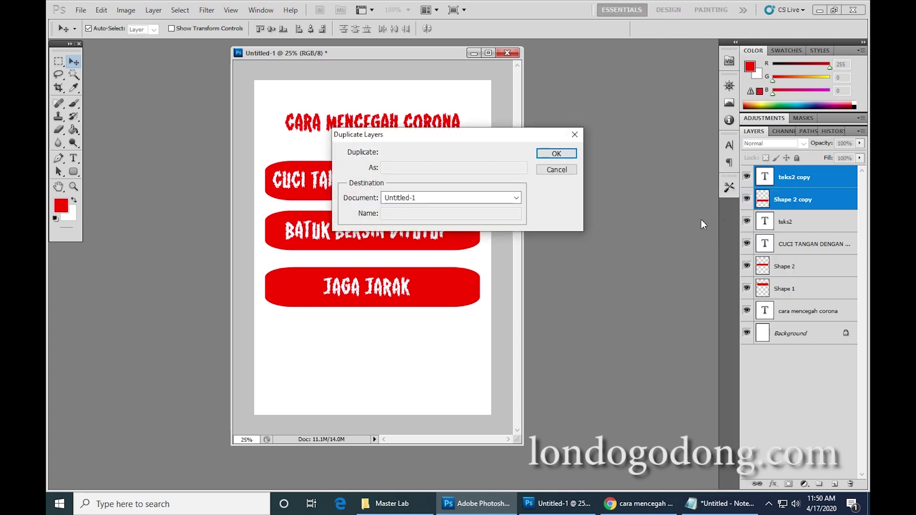
left_click(559, 154)
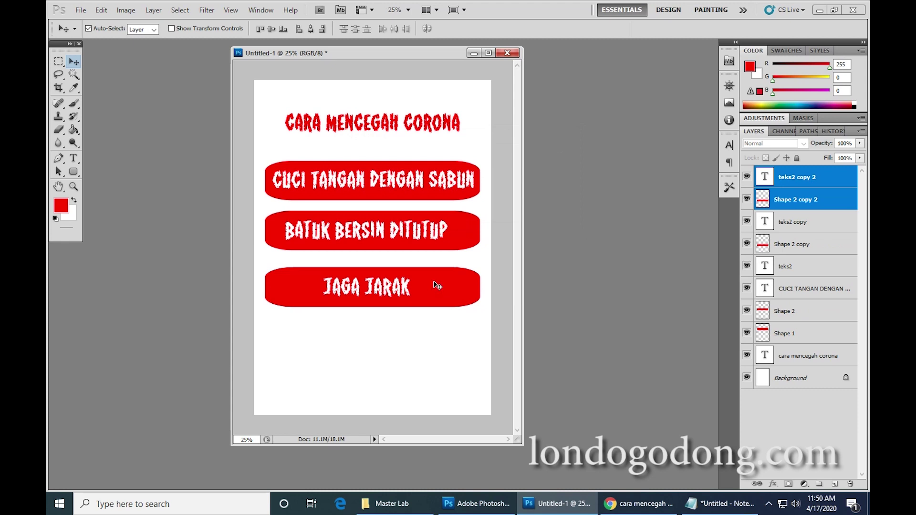
left_click_drag(437, 287, 433, 341)
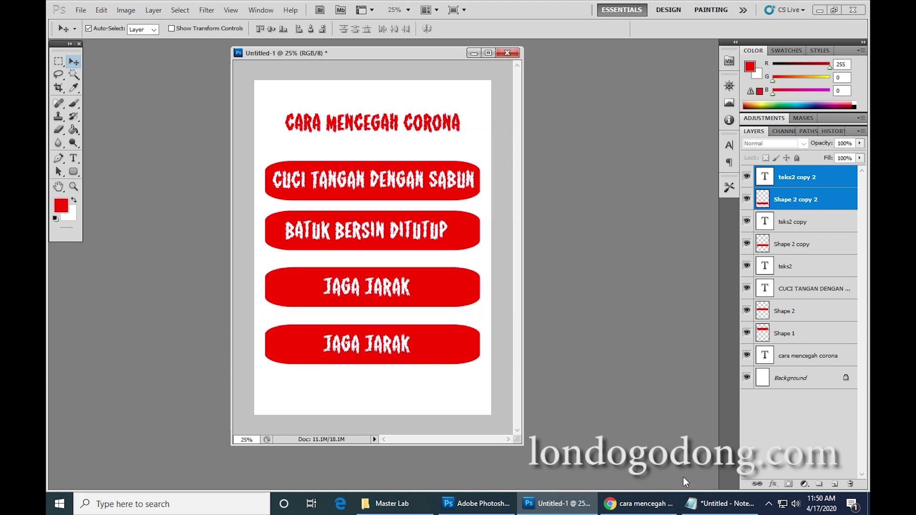
left_click(653, 506)
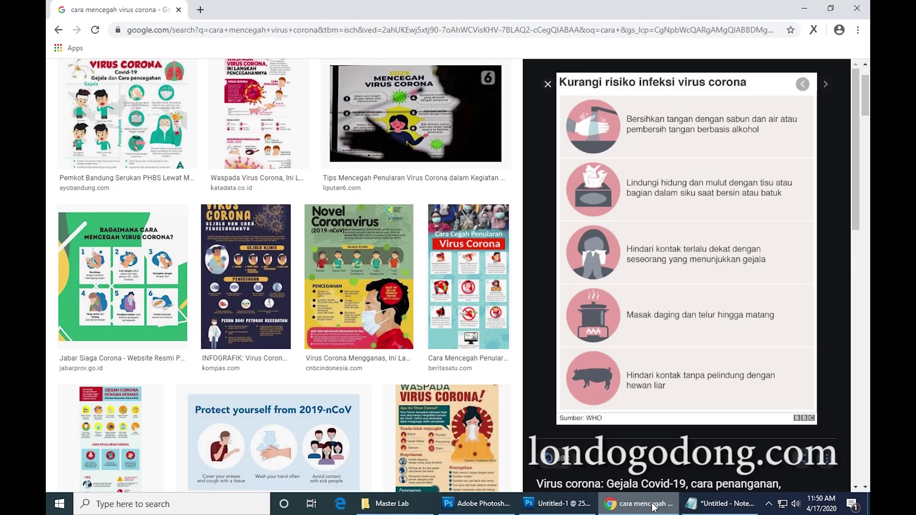
Replace the fourth box's JAGA JARAK text with 'TETAP DI RUMAH' and commit it.
left_click(653, 506)
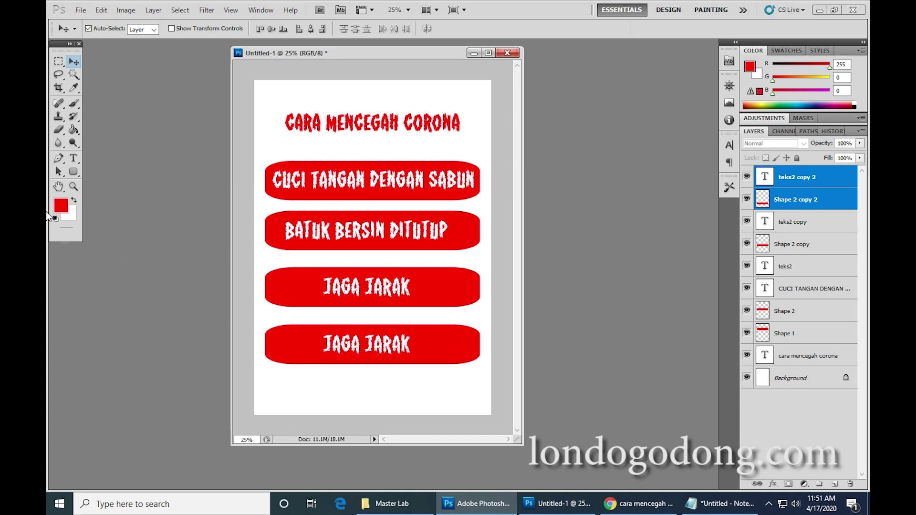
left_click(73, 158)
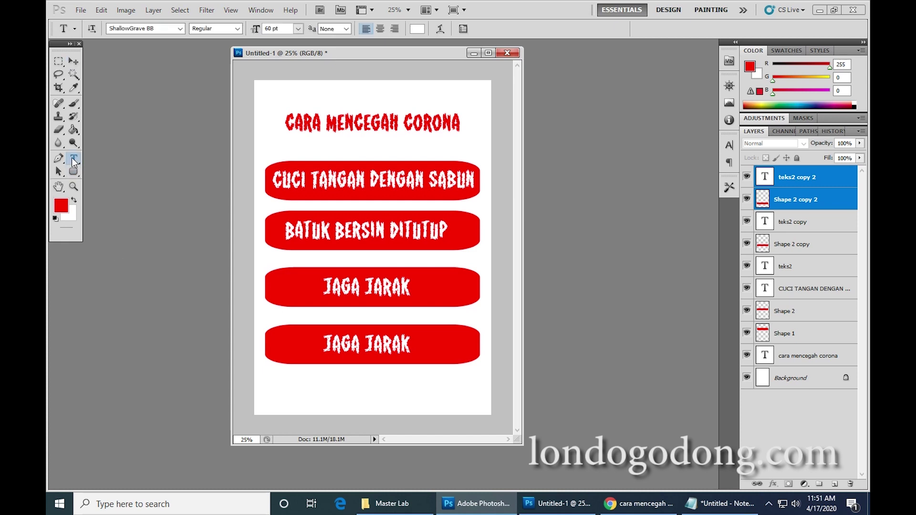
left_click(330, 348)
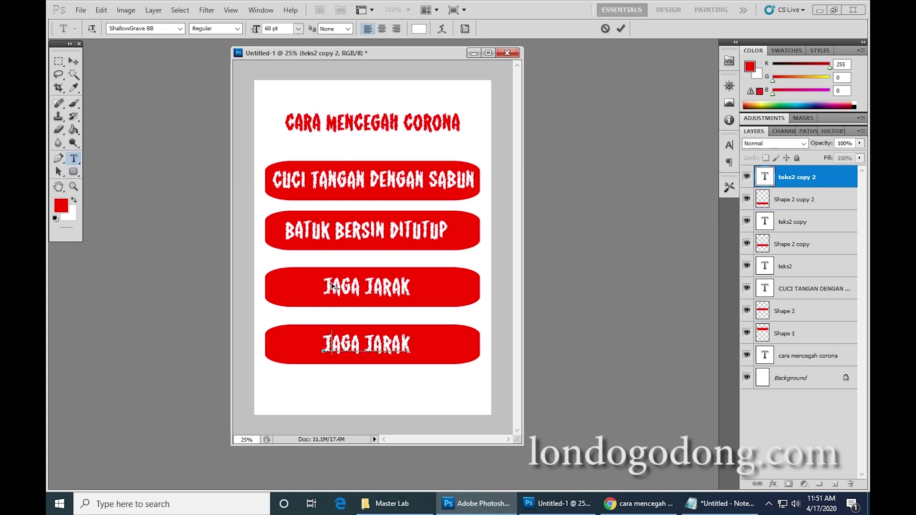
left_click_drag(325, 345, 463, 350)
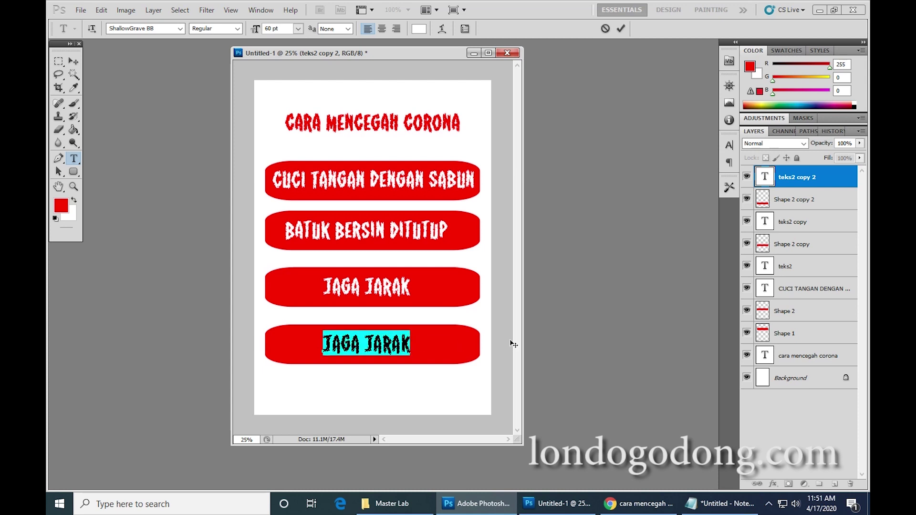
type("SL")
key("BackSpace")
key("BackSpace")
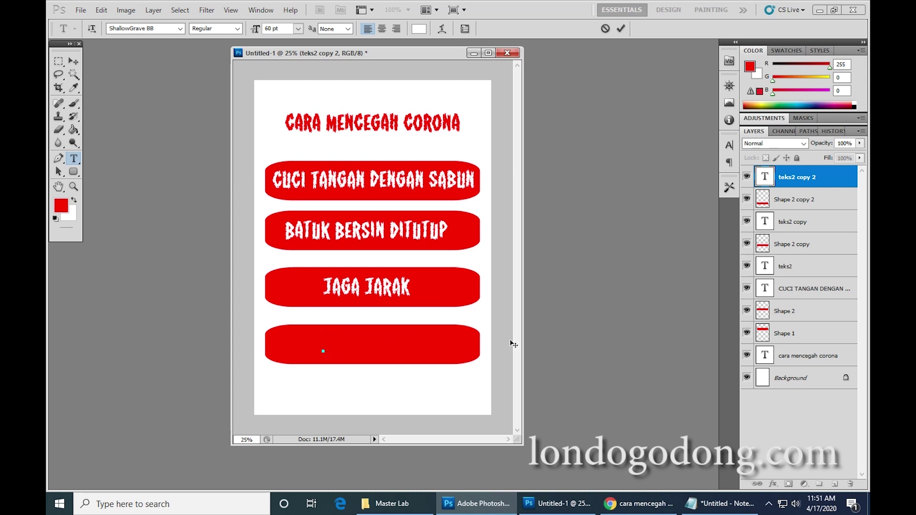
type("SELALU")
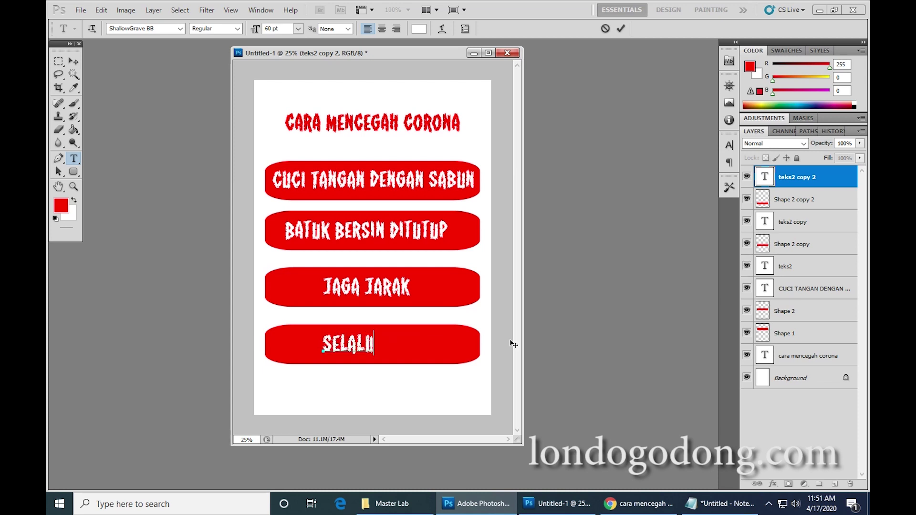
type(" DI")
key("BackSpace")
key("BackSpace")
key("BackSpace")
key("BackSpace")
key("BackSpace")
key("BackSpace")
key("BackSpace")
key("BackSpace")
key("BackSpace")
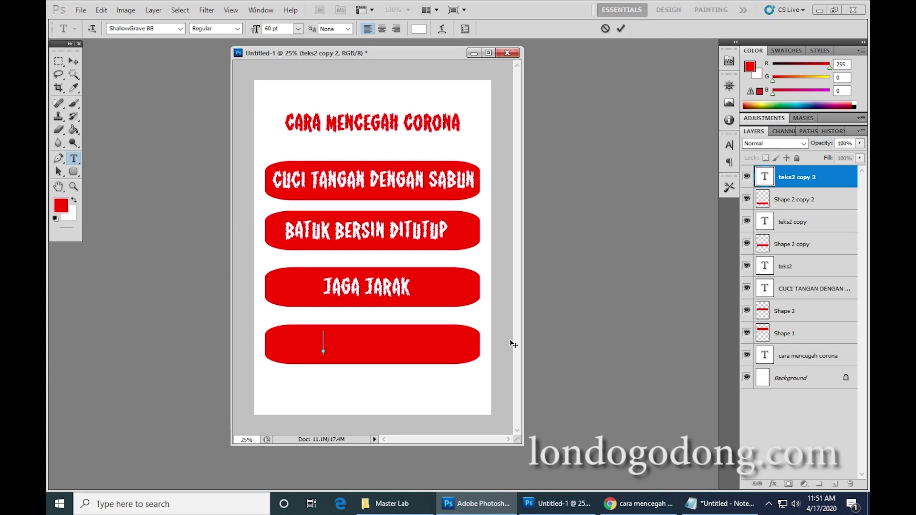
type("IETA")
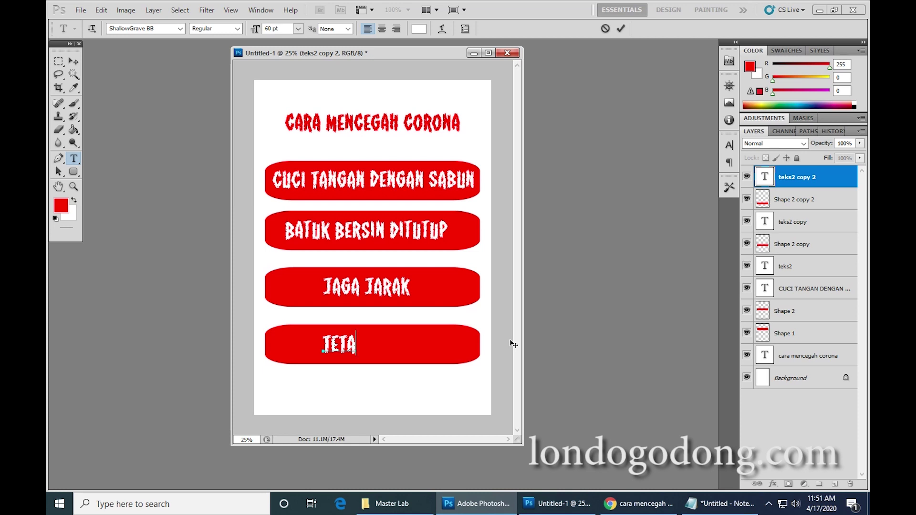
type("P DI RUMAH")
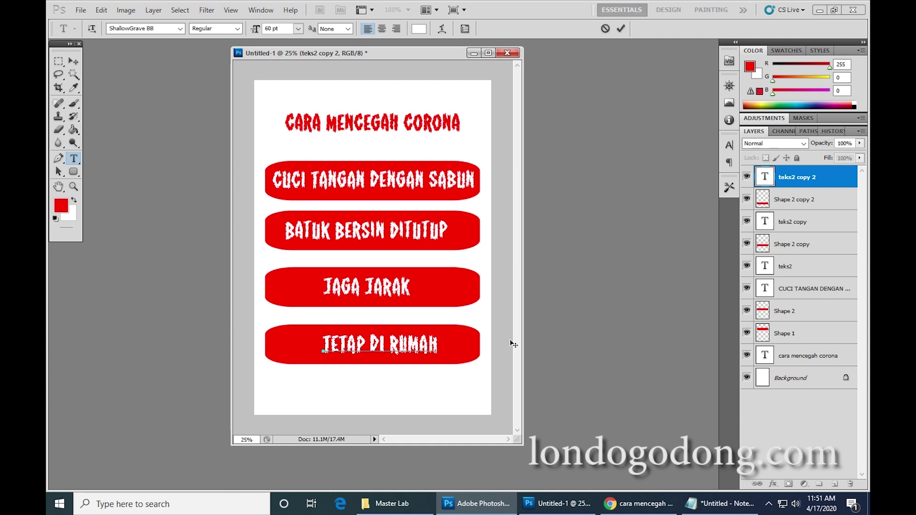
left_click(73, 61)
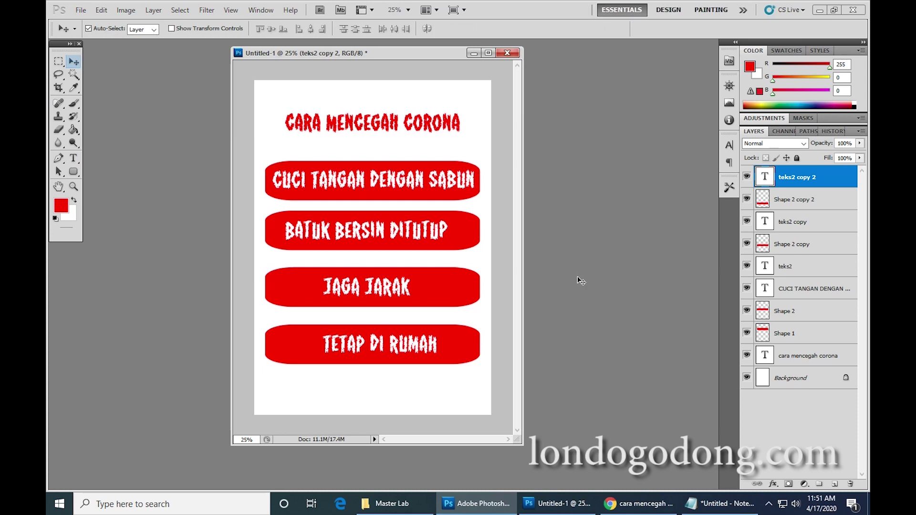
Shift the first red box left and nudge the BATUK BERSIN DITUTUP box right.
left_click(819, 334)
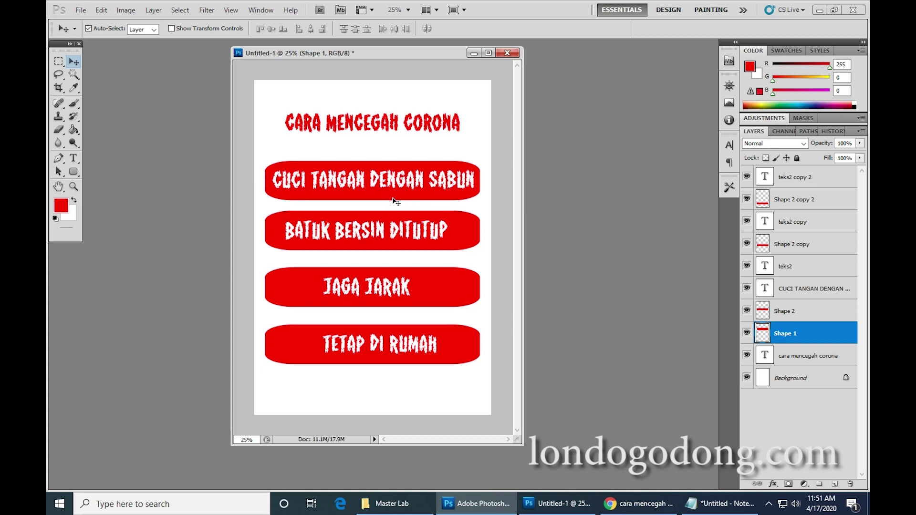
left_click_drag(396, 201, 365, 185)
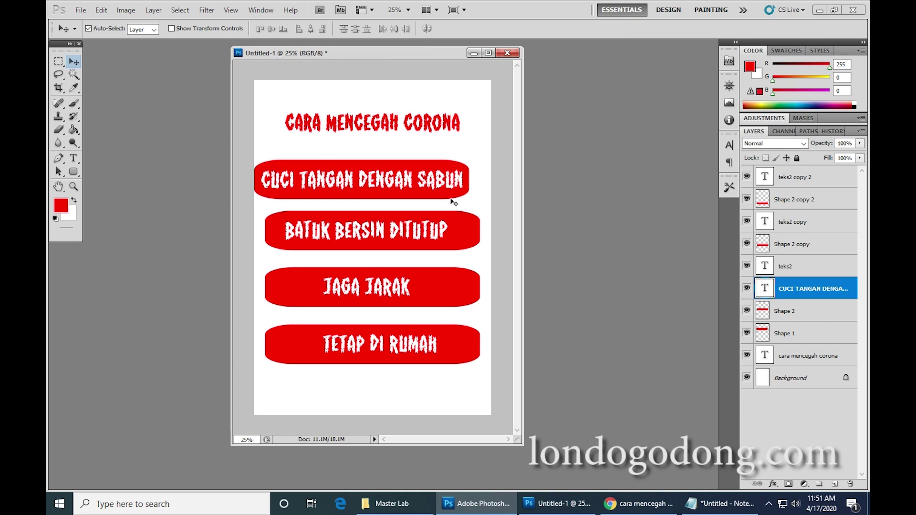
left_click(467, 230)
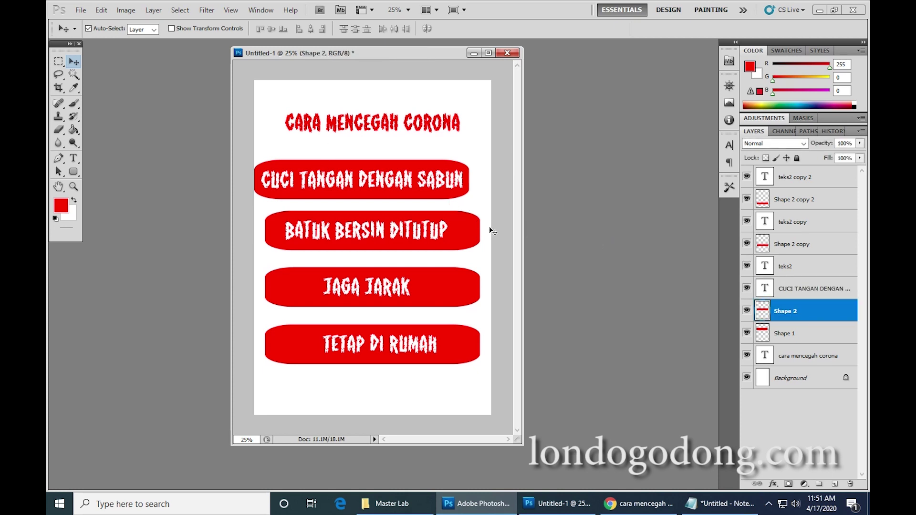
key("shift+Right")
key("shift+Right")
key("shift+Right")
key("shift+Right")
key("shift+Right")
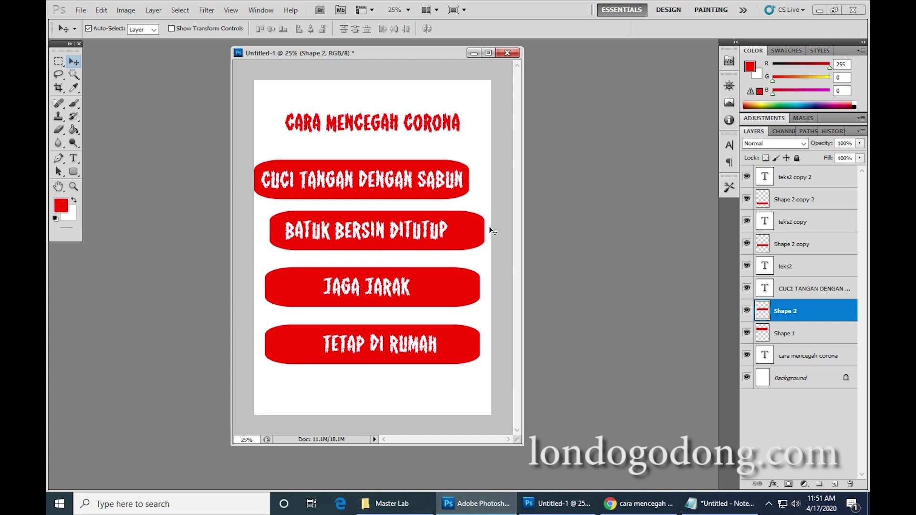
key("shift+Right")
key("shift+Right")
key("shift+Right")
key("shift+Right")
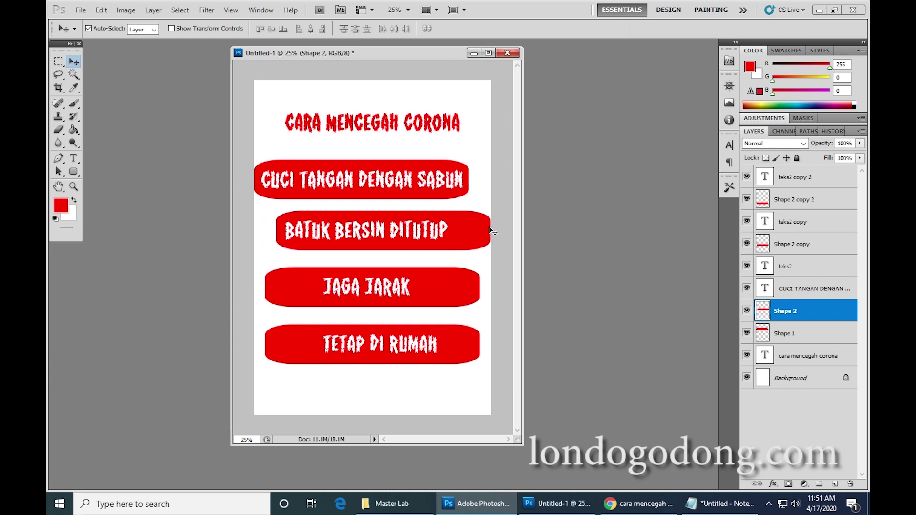
Nudge the JAGA JARAK box and text left and the TETAP DI RUMAH bar and text right.
left_click(435, 292)
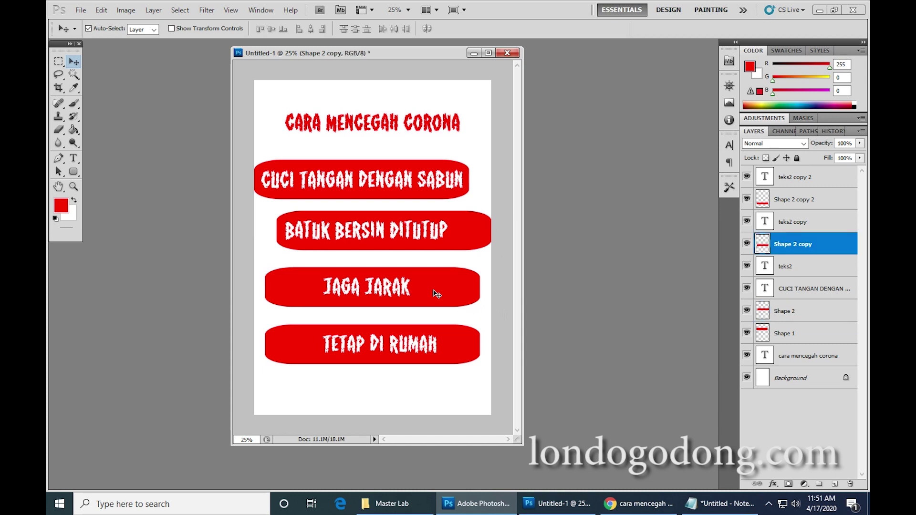
key("Left")
key("Left")
key("shift+Left")
key("shift+Left")
key("shift+Left")
key("shift+Left")
key("shift+Left")
key("shift+Left")
key("shift+Left")
key("shift+Left")
key("shift+Left")
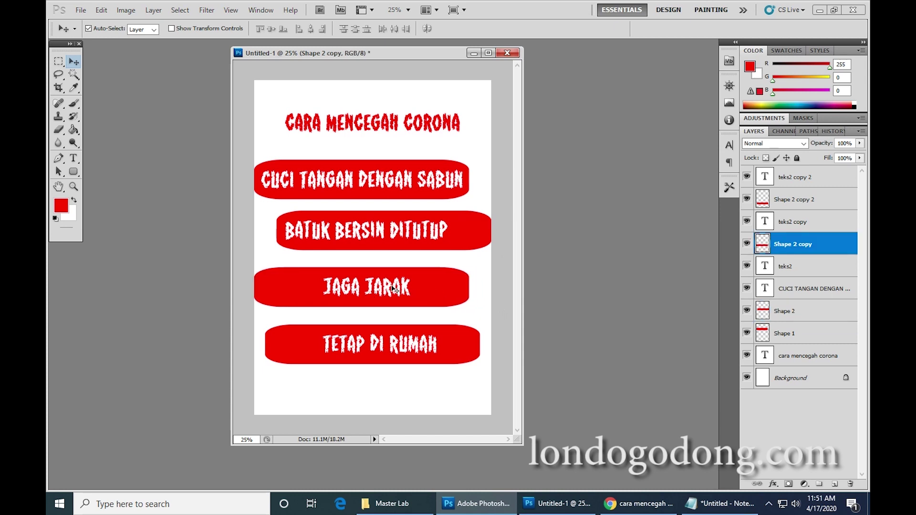
left_click(386, 287)
key("shift+Left")
key("shift+Left")
key("shift+Left")
key("shift+Left")
key("shift+Left")
key("shift+Left")
key("shift+Left")
key("shift+Left")
key("shift+Left")
left_click(352, 346)
left_click(463, 345)
key("shift+Right")
key("shift+Right")
key("shift+Right")
key("shift+Right")
key("shift+Right")
key("shift+Right")
key("shift+Right")
key("shift+Right")
key("shift+Right")
key("shift+Right")
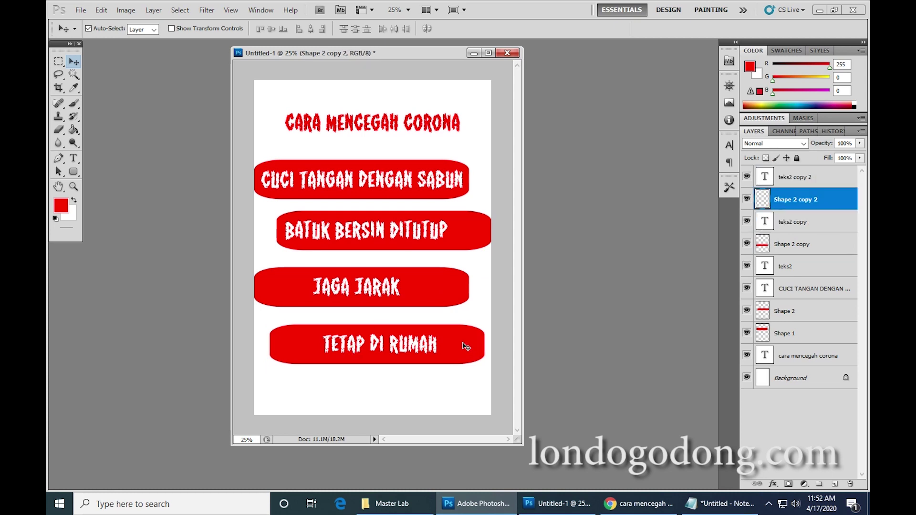
left_click(392, 345)
key("shift+Left")
key("shift+Left")
key("shift+Left")
key("shift+Right")
key("shift+Right")
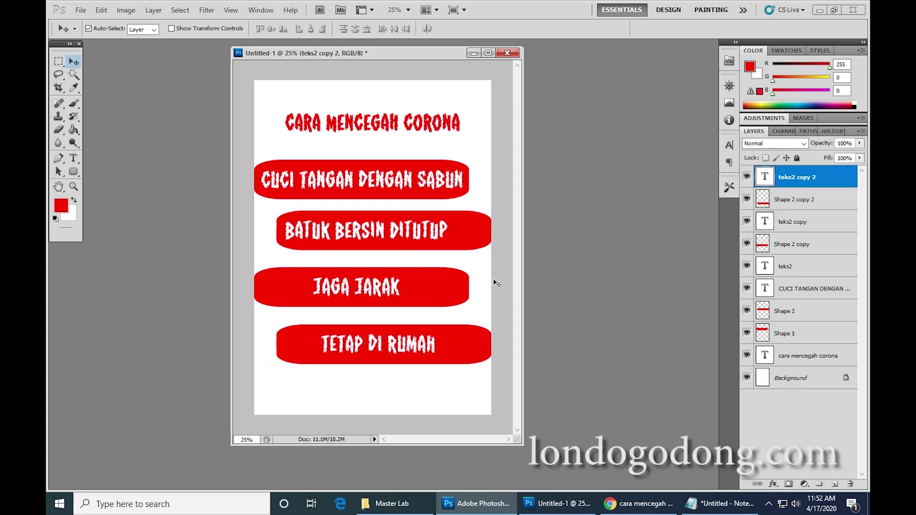
Fine-tune the JAGA JARAK and TETAP DI RUMAH labels rightward to centre them in their boxes.
left_click(380, 292)
key("shift+Right")
key("shift+Right")
left_click(471, 202)
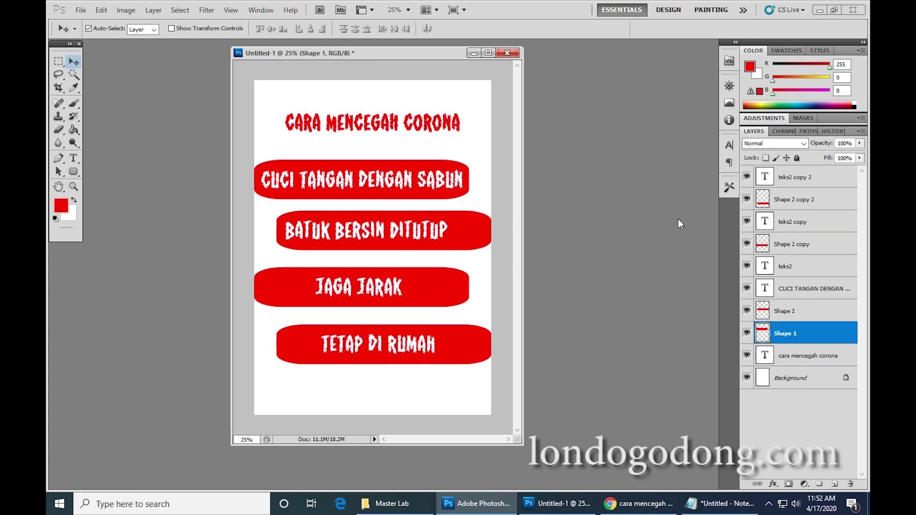
left_click(417, 348)
key("shift+Right")
key("shift+Right")
key("shift+Right")
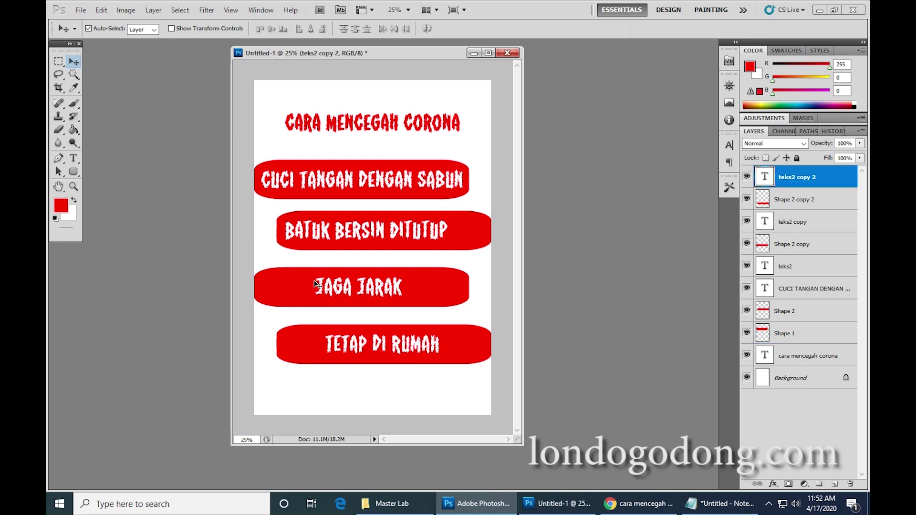
left_click(330, 292)
key("shift+Right")
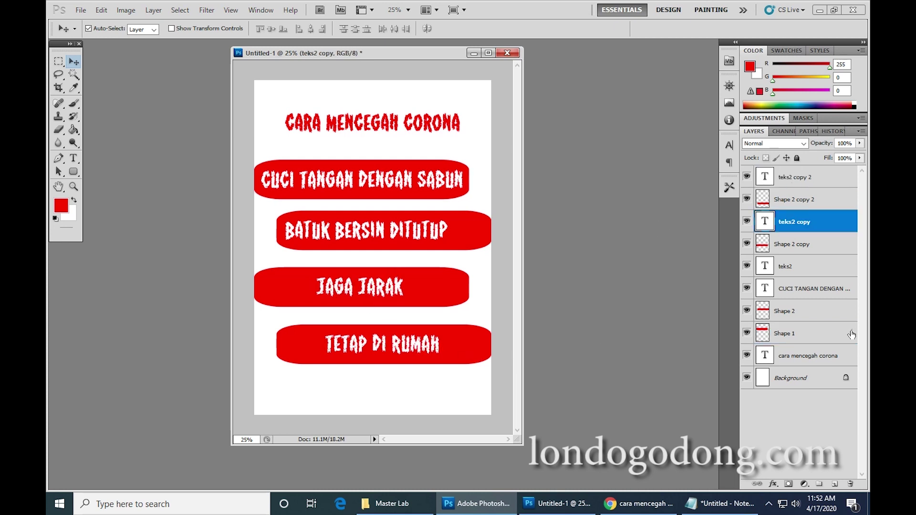
Select all eight tip layers and move the four boxes down together.
left_click(782, 335)
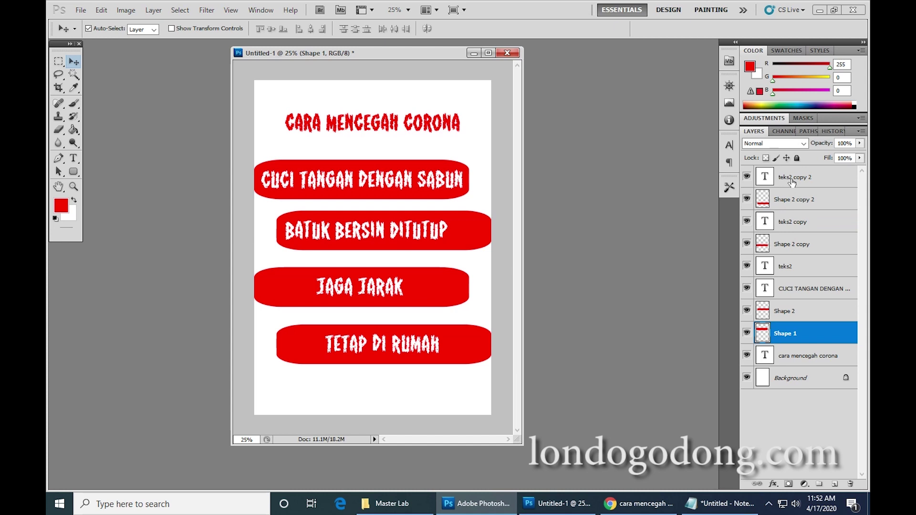
left_click(811, 177, "shift")
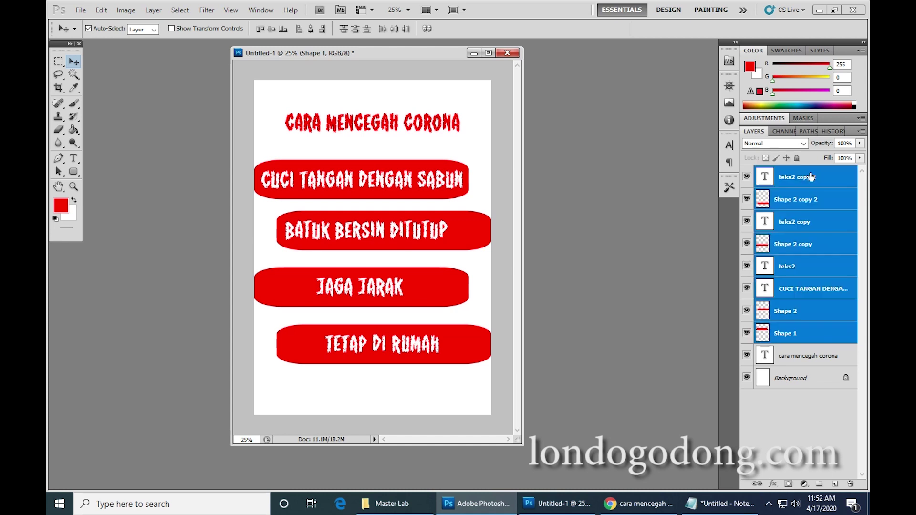
key("shift+Down")
key("shift+Down")
key("shift+Down")
key("shift+Down")
key("shift+Down")
key("shift+Down")
key("shift+Down")
key("shift+Down")
key("shift+Down")
key("shift+Down")
key("shift+Down")
key("shift+Down")
key("shift+Down")
key("shift+Down")
key("shift+Down")
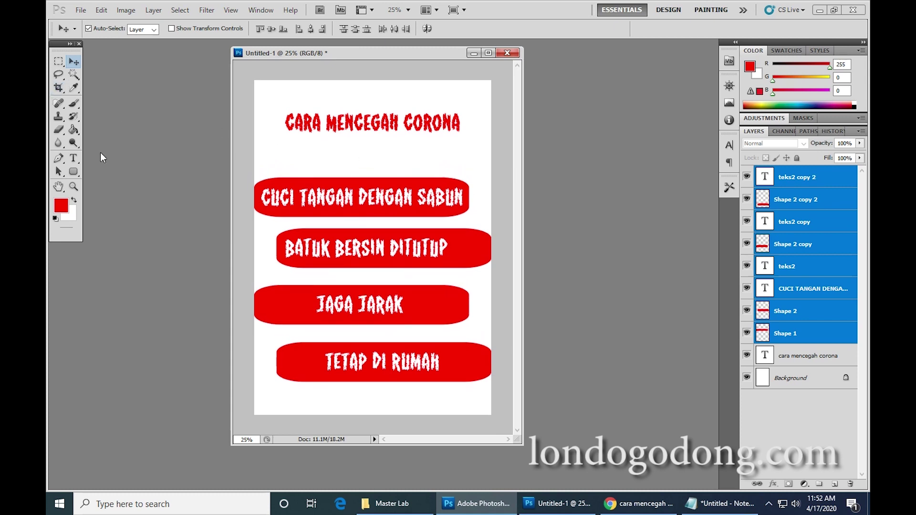
Set the CARA MENCEGAH CORONA title text to 72 pt.
left_click(74, 158)
double_click(298, 122)
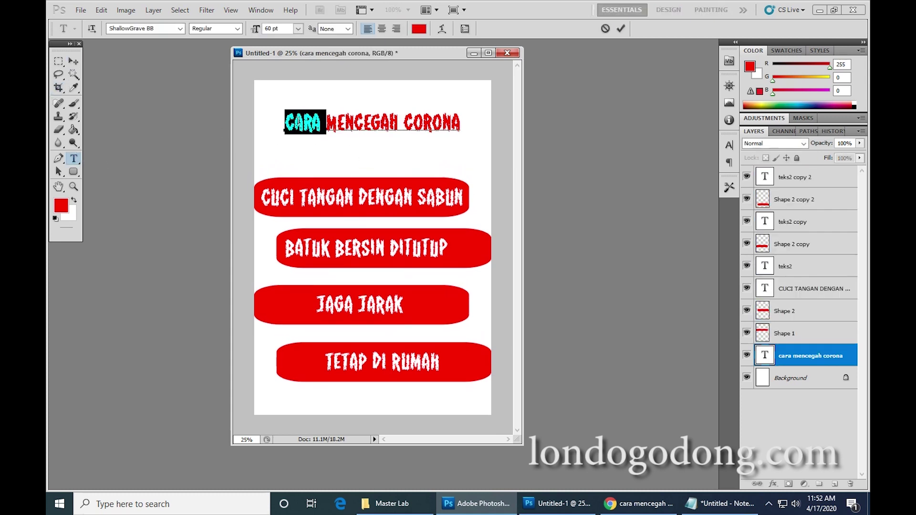
key("ctrl+a")
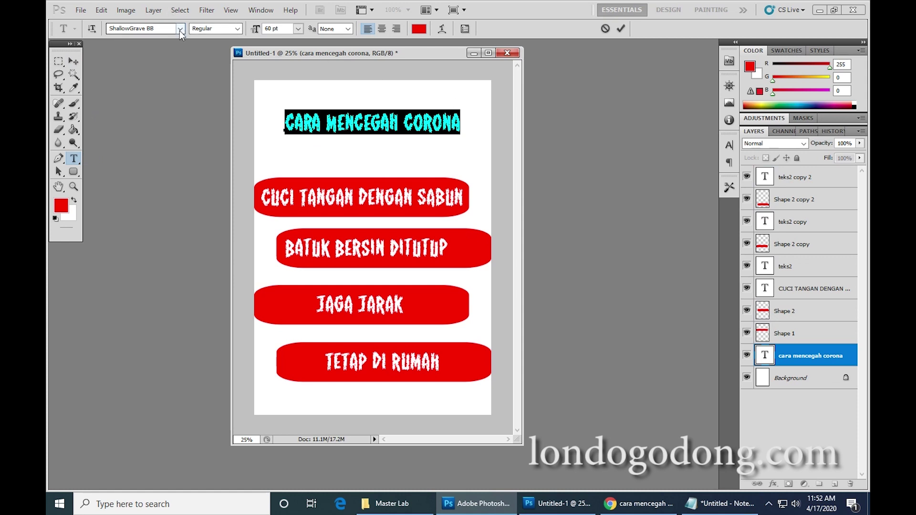
left_click(297, 28)
left_click(290, 222)
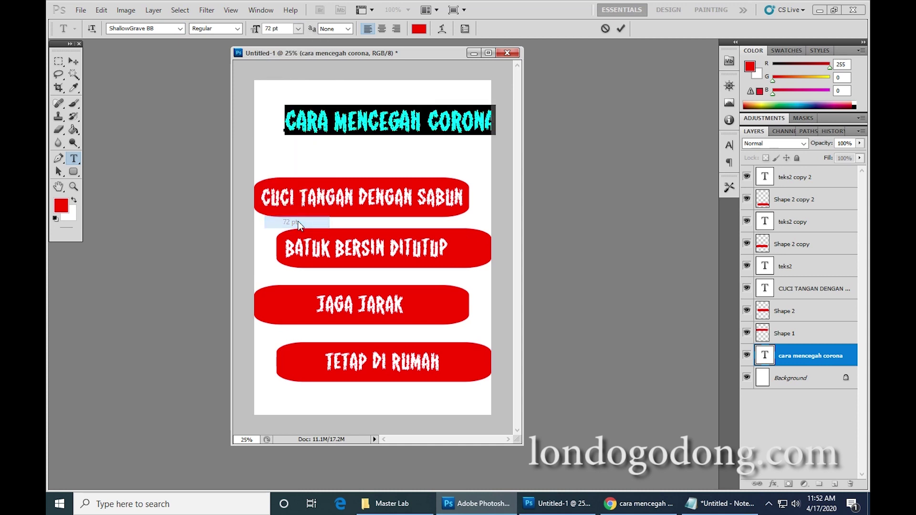
Re-centre the title and stretch it wider with Free Transform to about 107%.
left_click(71, 61)
mouse_move(402, 125)
left_mouse_down()
mouse_move(380, 125)
mouse_move(389, 125)
left_mouse_up()
key("ctrl+t")
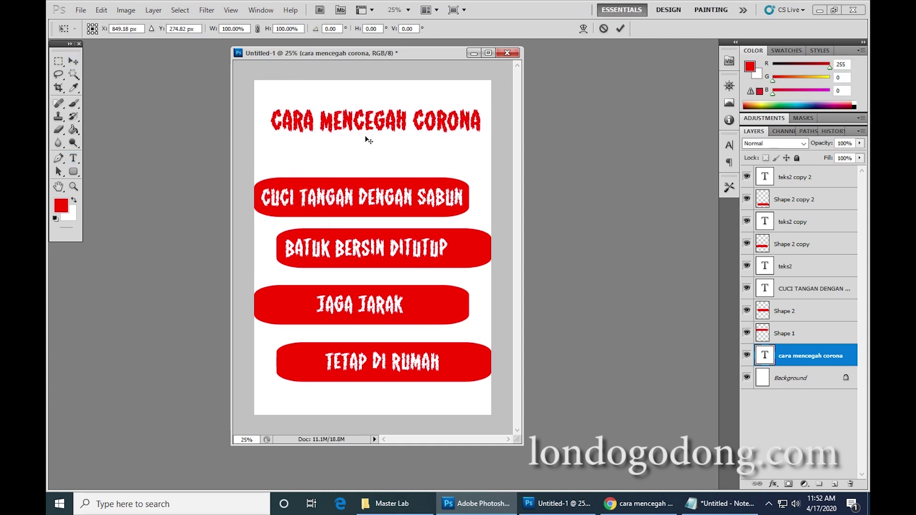
left_click_drag(270, 103, 259, 103)
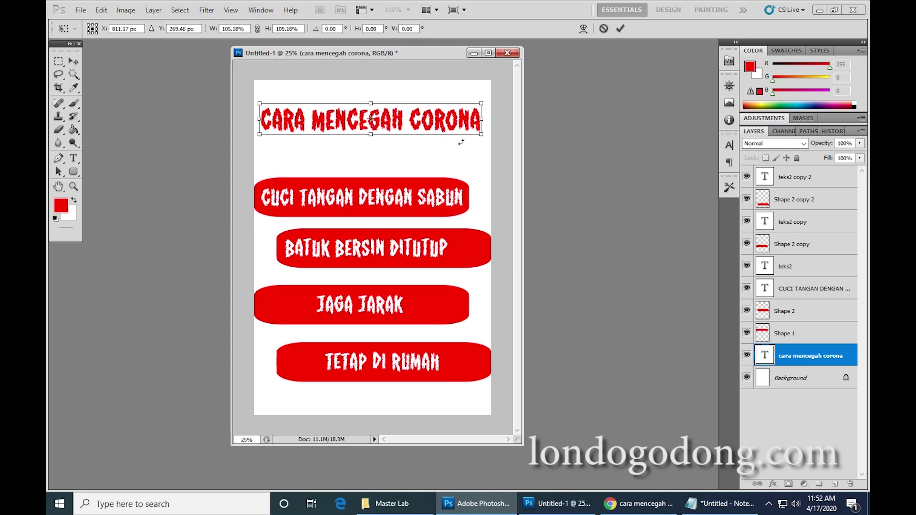
left_click_drag(481, 138, 487, 139)
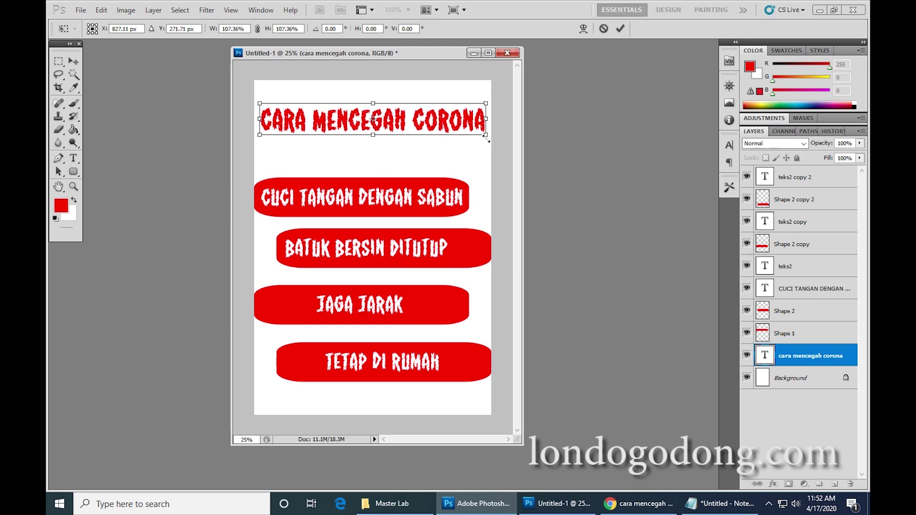
key("Return")
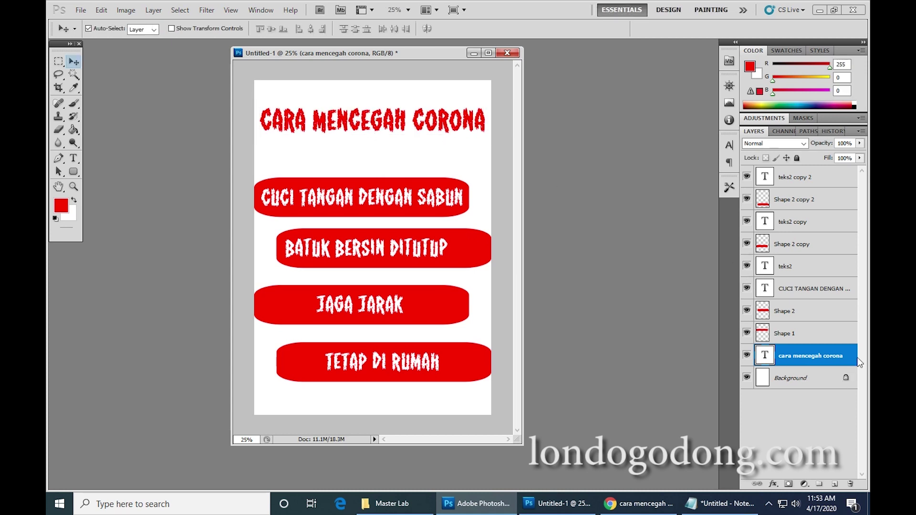
Add a Drop Shadow layer style to the CARA MENCEGAH CORONA title layer.
double_click(851, 361)
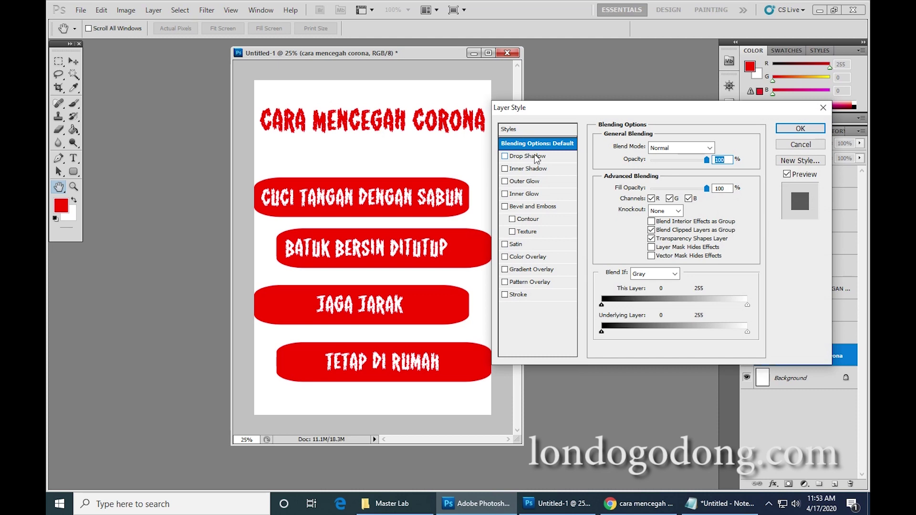
left_click(792, 146)
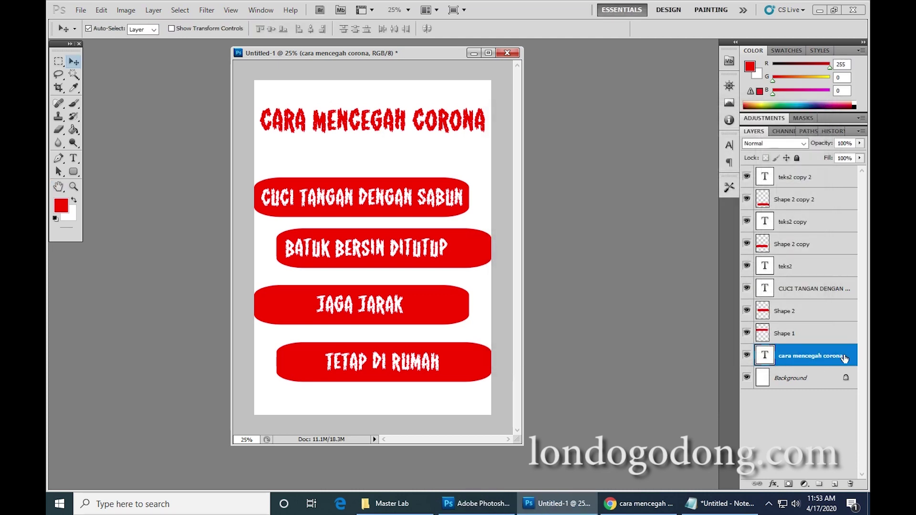
key("ctrl")
key("ctrl")
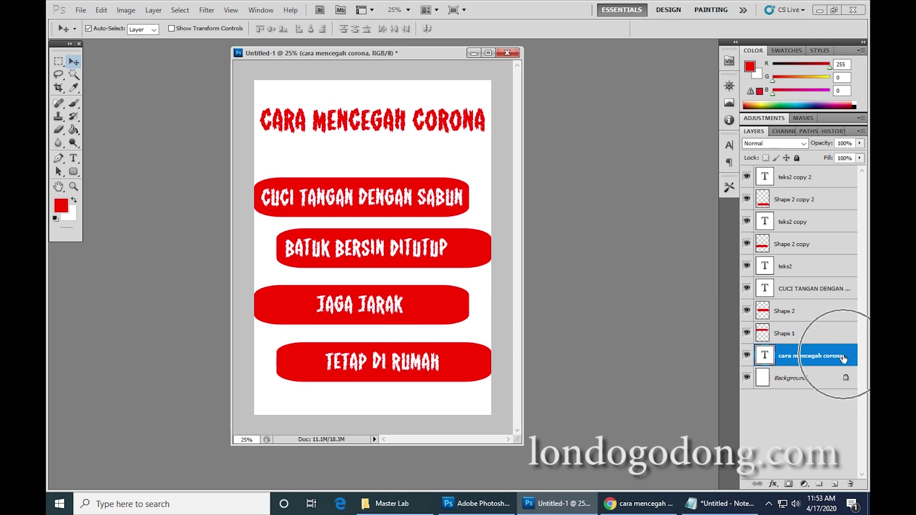
double_click(847, 357)
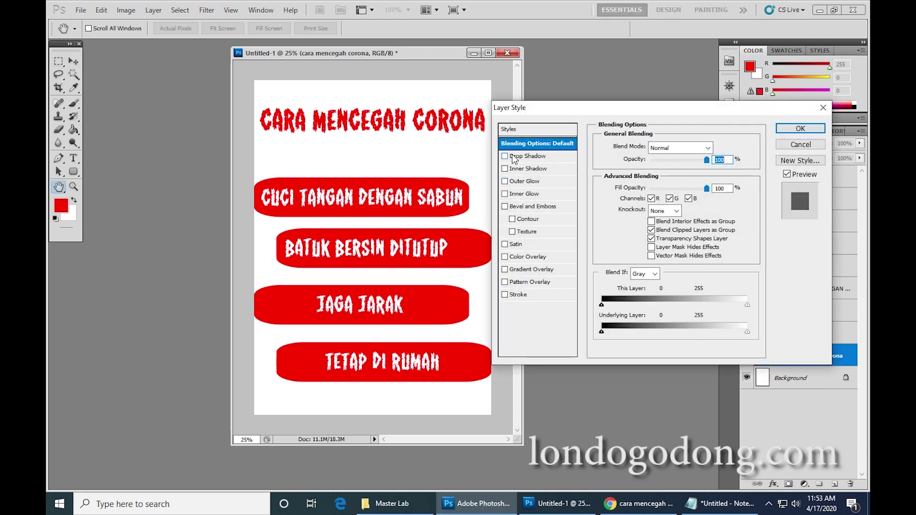
left_click(513, 156)
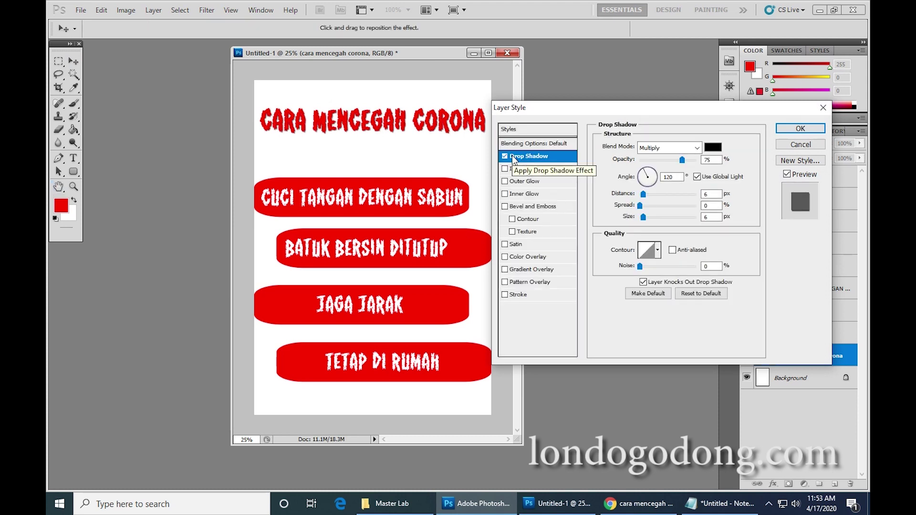
left_click(800, 128)
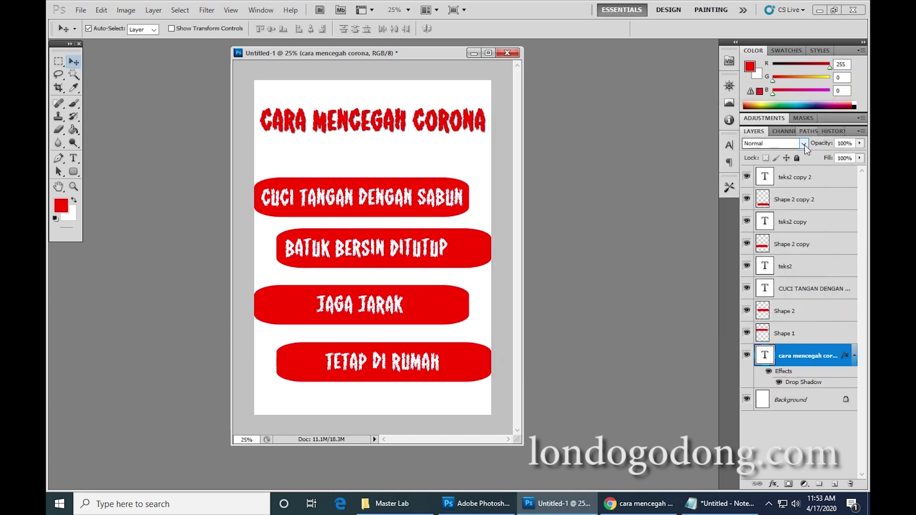
left_click(626, 504)
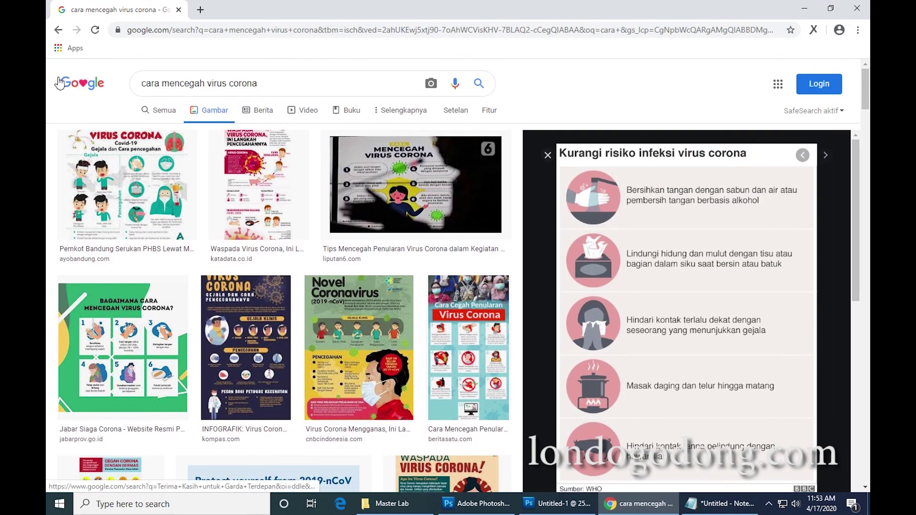
Change the image search to 'virus corona' by removing 'cara mencegah' from the query.
left_click(267, 81)
left_click_drag(207, 84, 107, 73)
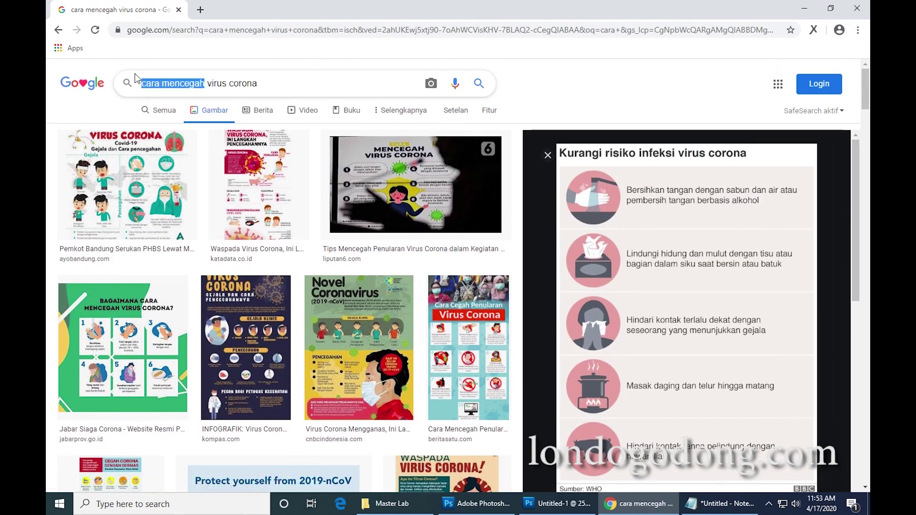
key("BackSpace")
key("Return")
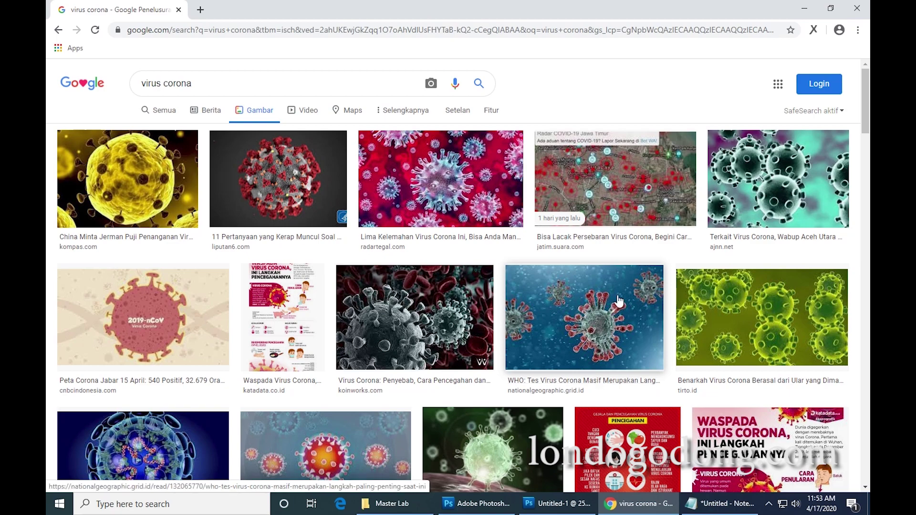
scroll(604, 293, "down", 2)
scroll(602, 295, "up", 2)
scroll(601, 296, "up", 1)
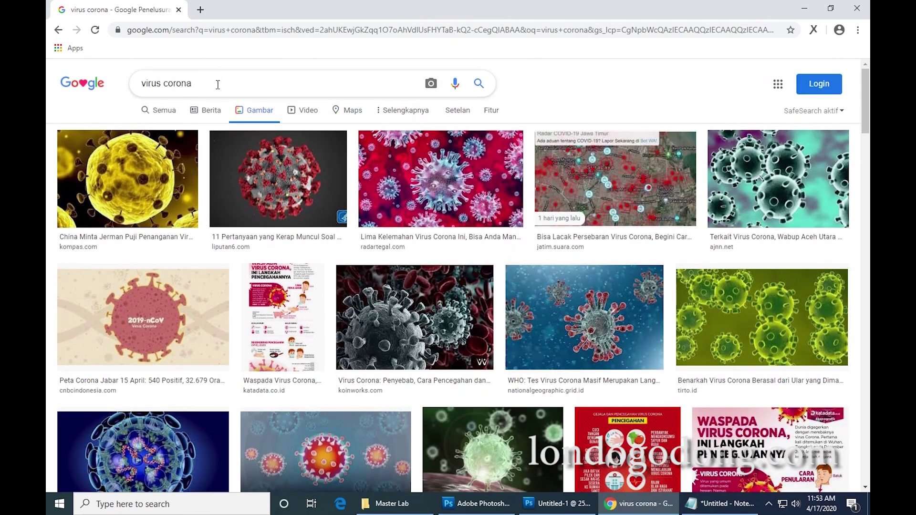
Refine the search to 'virus corona PNG' and preview the FAVPNG 3D virus image.
left_click(224, 86)
type("PNG")
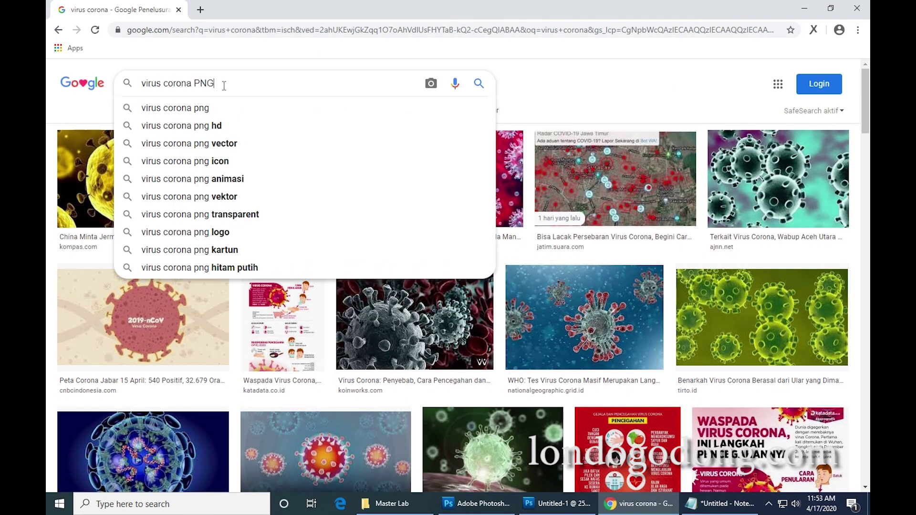
key("Return")
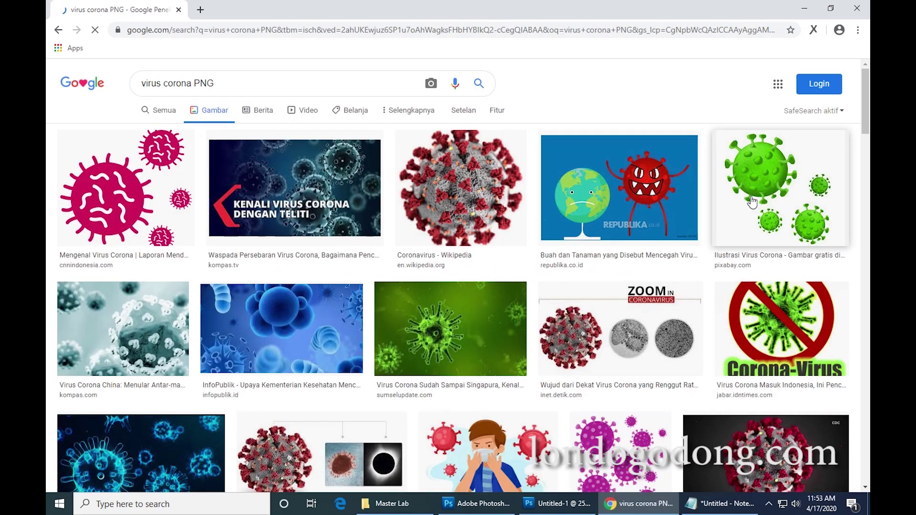
scroll(606, 266, "down", 3)
scroll(606, 266, "down", 10)
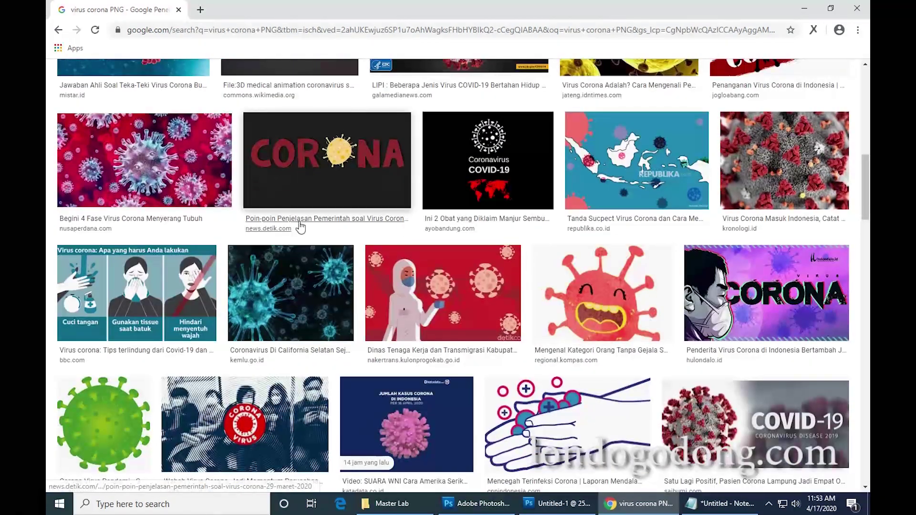
scroll(310, 234, "up", 7)
scroll(313, 234, "down", 7)
scroll(314, 235, "down", 6)
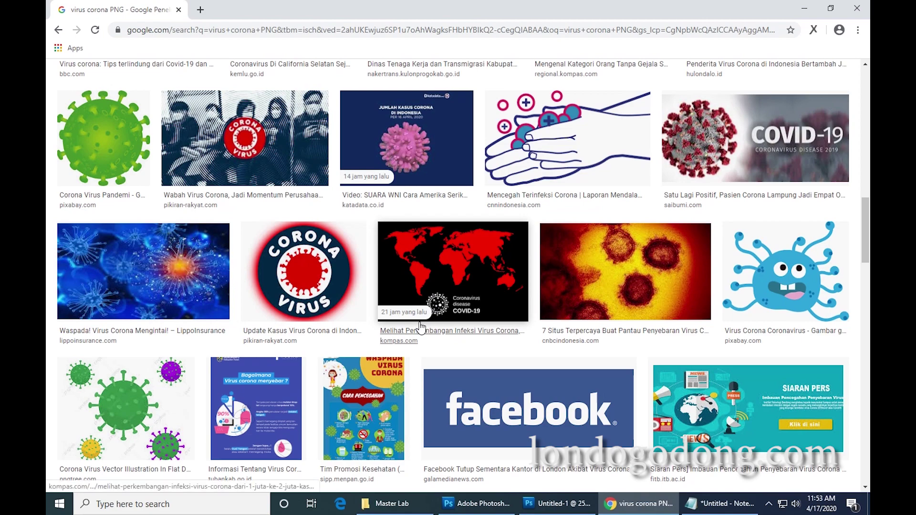
scroll(420, 326, "up", 15)
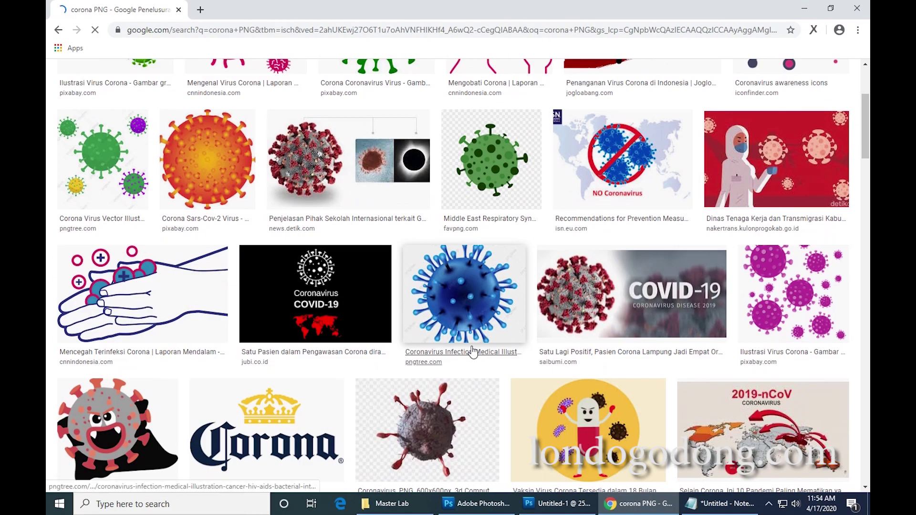
scroll(472, 352, "down", 3)
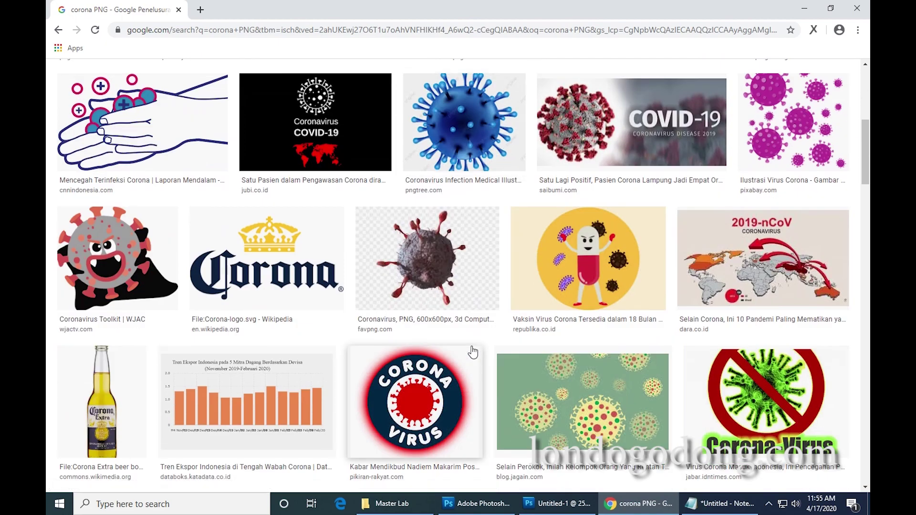
left_click(443, 263)
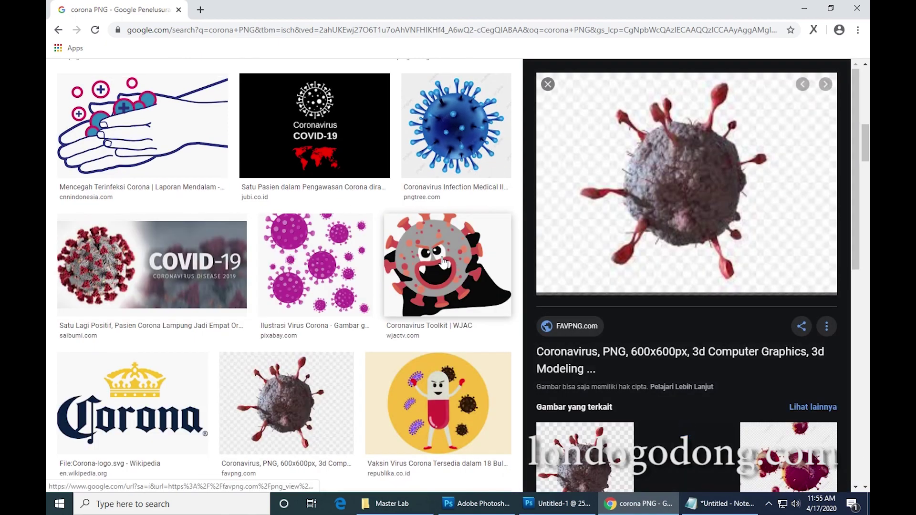
Save the previewed 3D virus image as CORONA.jpg in the Music folder.
right_click(707, 192)
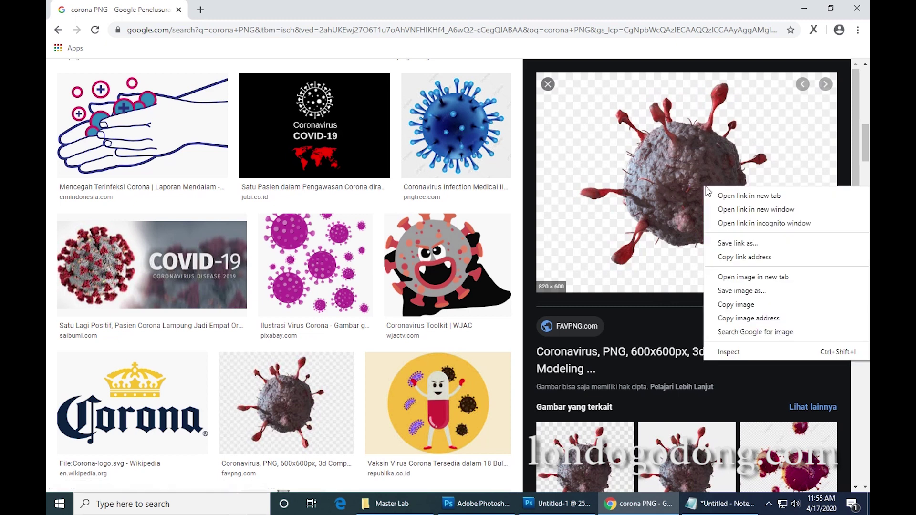
left_click(749, 289)
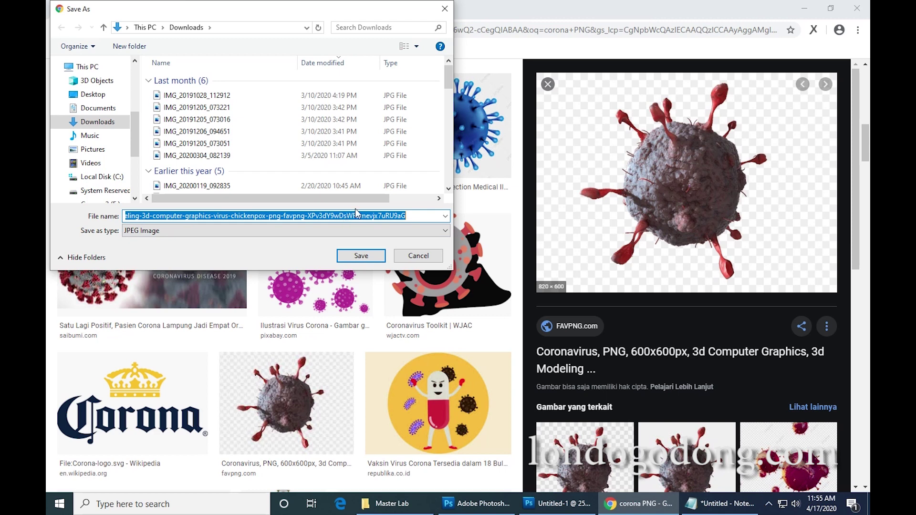
type("CORONA")
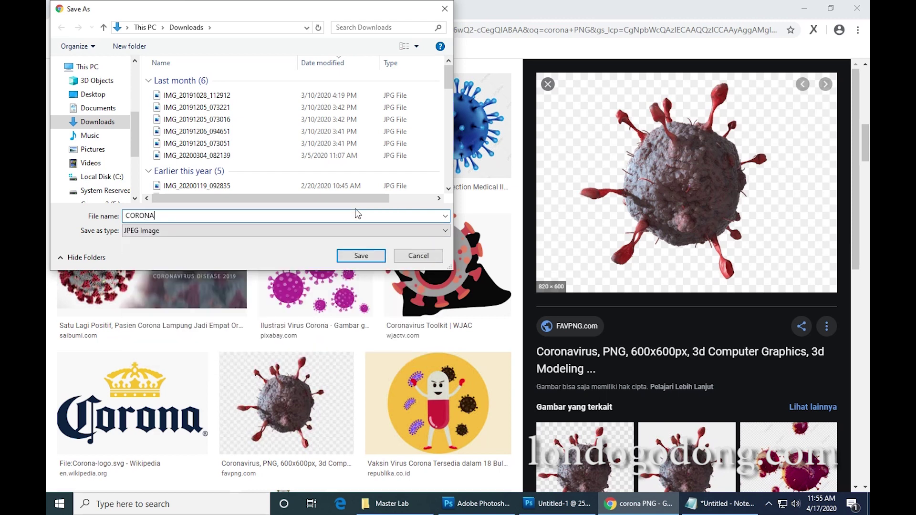
left_click(93, 148)
left_click(93, 137)
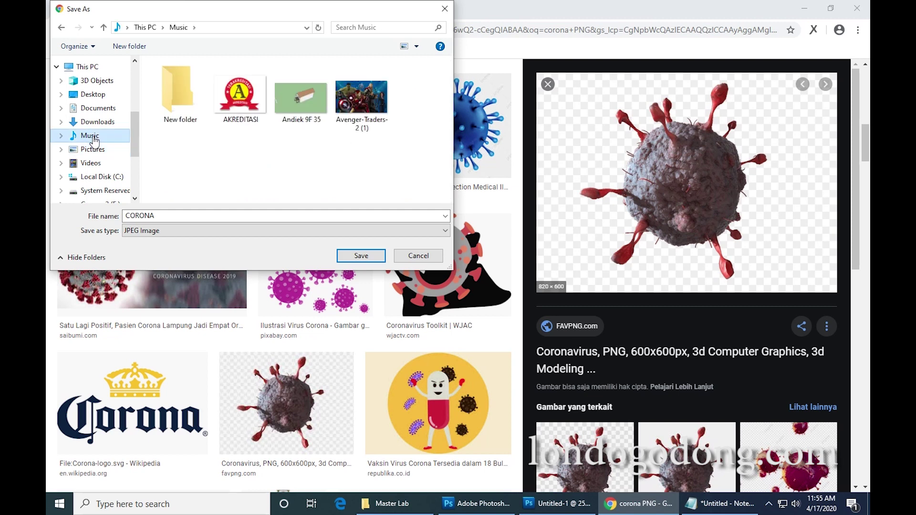
left_click(353, 257)
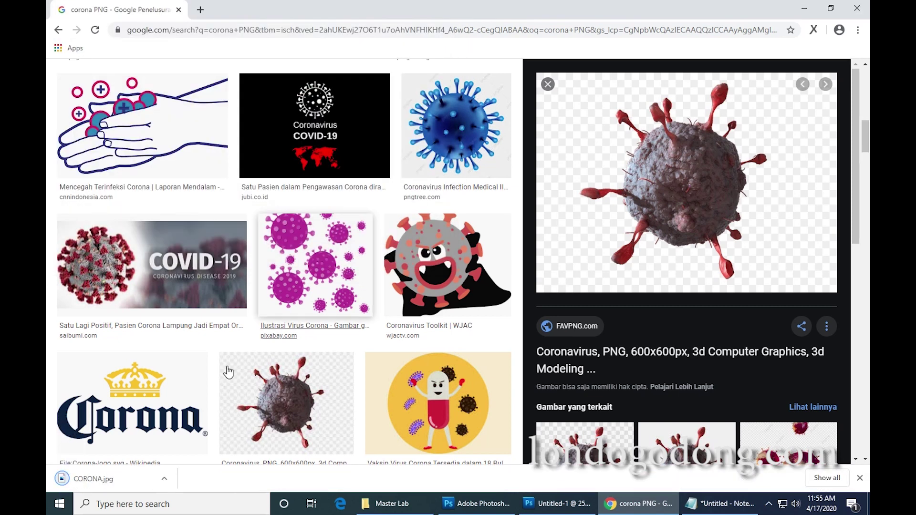
Drag the downloaded CORONA.jpg from its folder into Photoshop and float its document window.
left_click(163, 480)
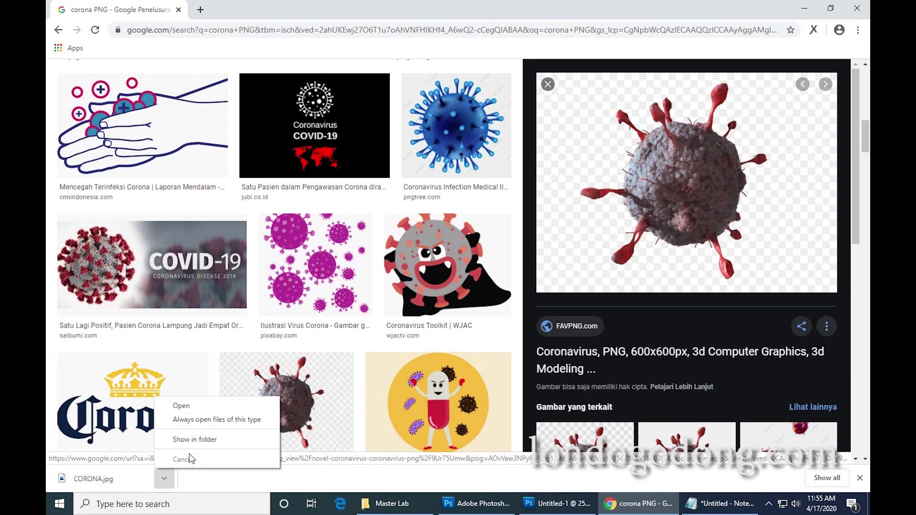
left_click(194, 439)
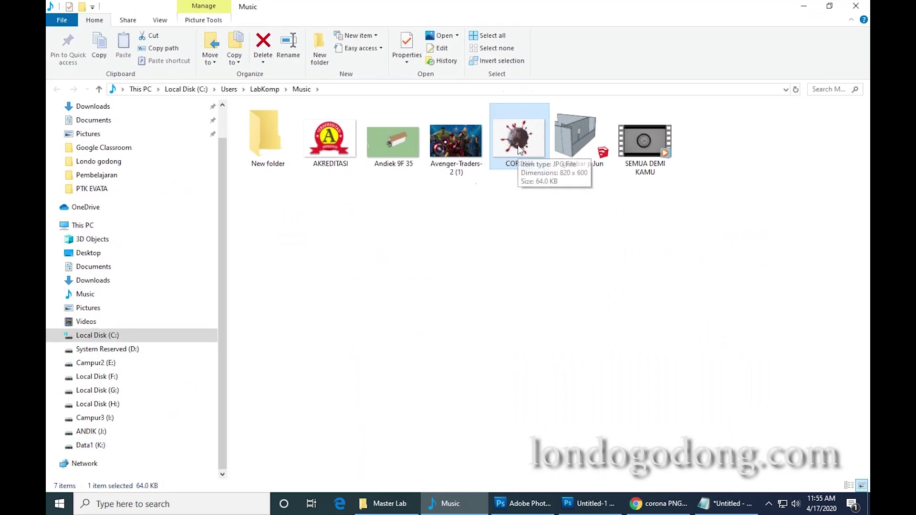
left_click_drag(519, 139, 606, 268)
left_click_drag(142, 48, 313, 110)
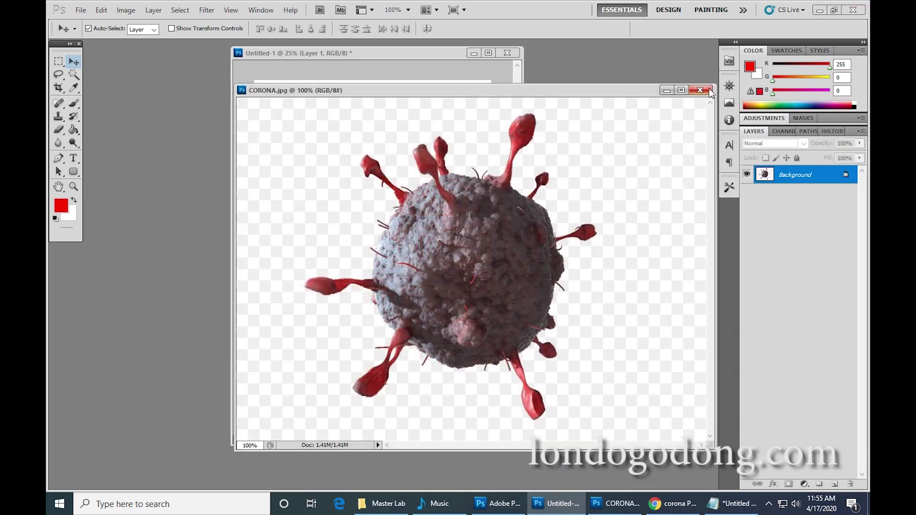
Place the CORONA.jpg window beside the poster, then undo and delete the virus copy dragged in.
left_click_drag(716, 82, 562, 185)
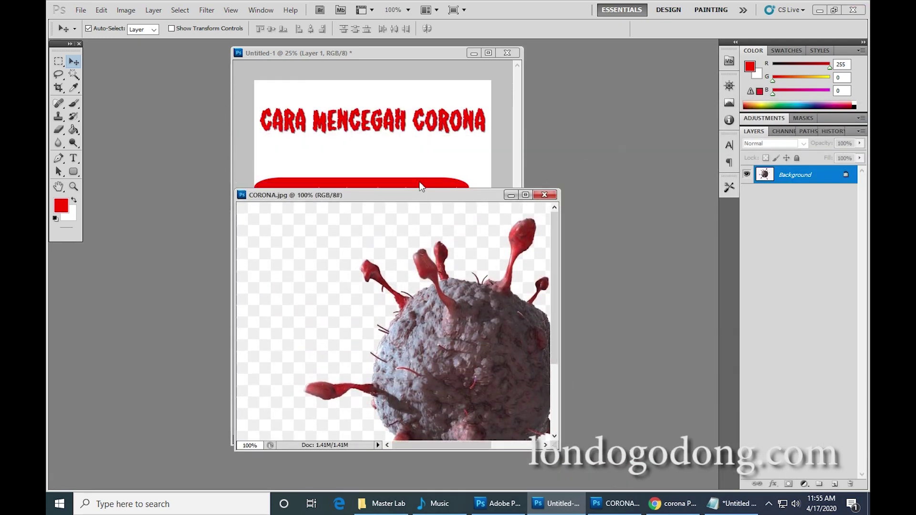
left_click_drag(420, 188, 562, 205)
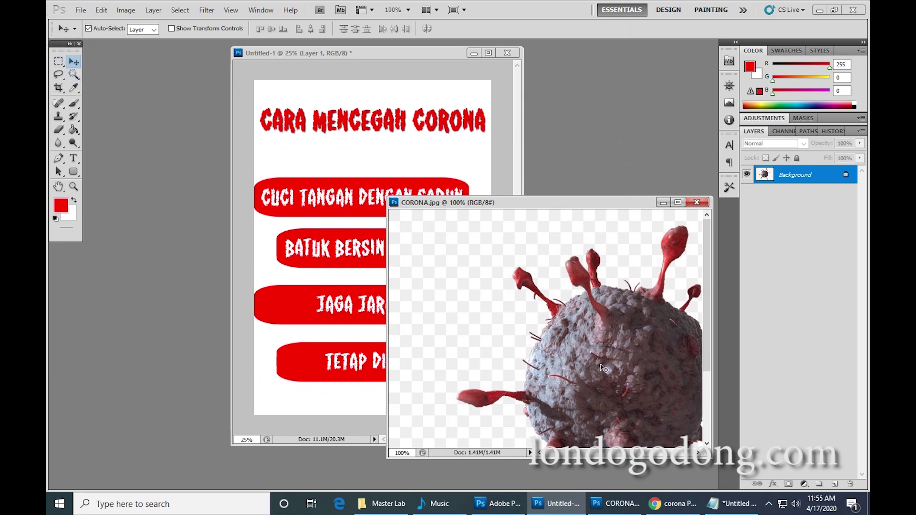
left_click_drag(391, 230, 436, 154)
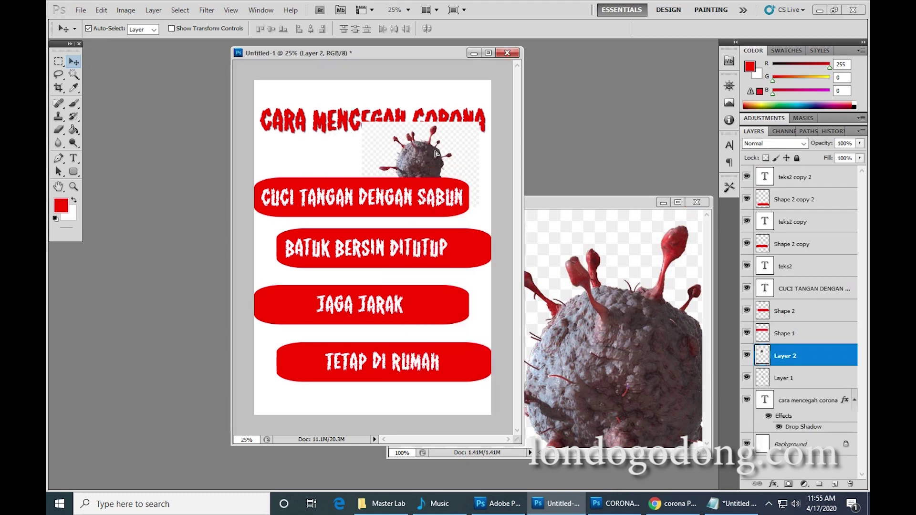
key("ctrl+z")
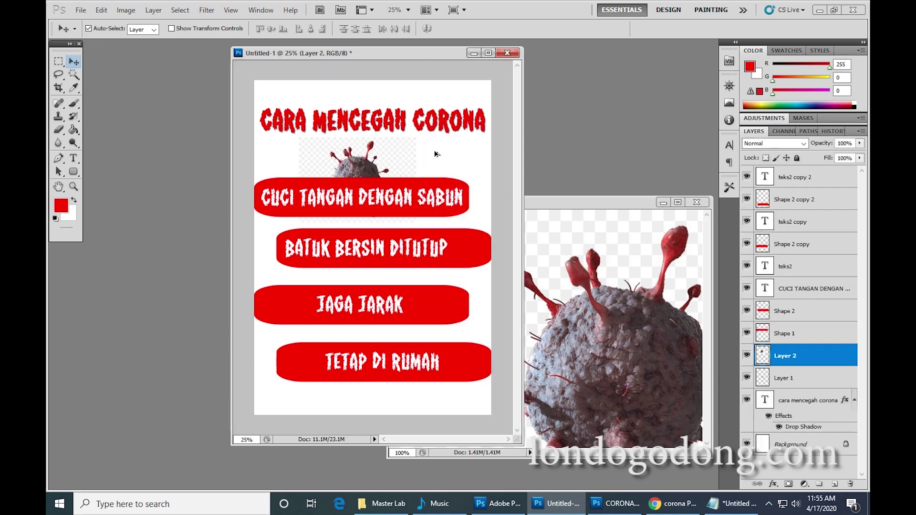
key("Delete")
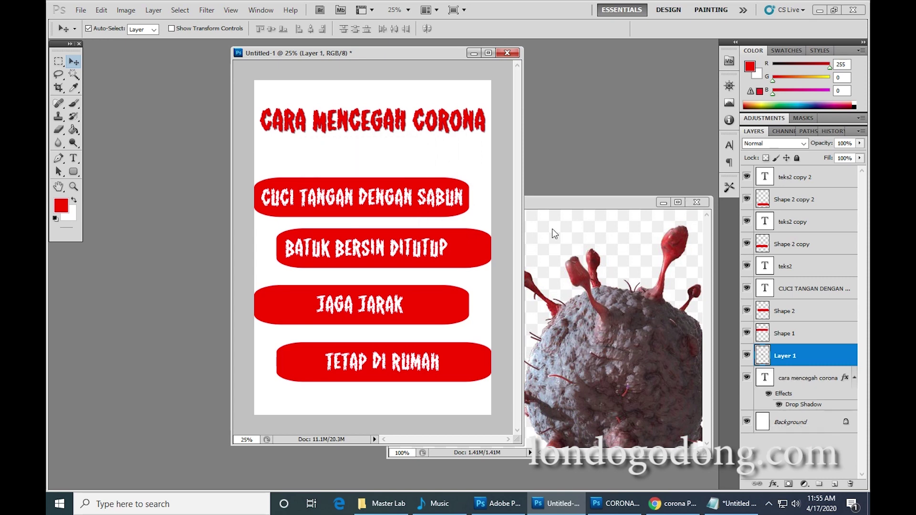
Bring CORONA.jpg to the front, enlarge its window, and zoom out to show the whole virus.
left_click(552, 228)
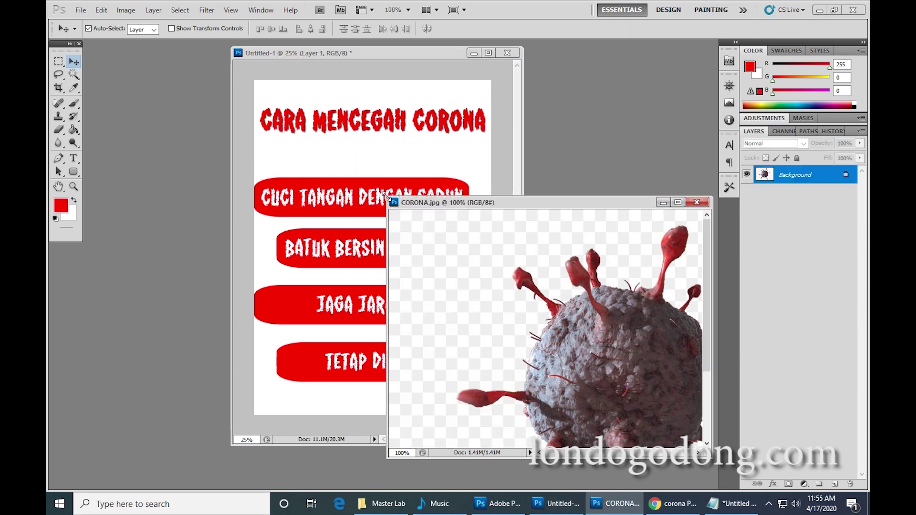
left_click_drag(386, 196, 332, 135)
left_click(728, 85)
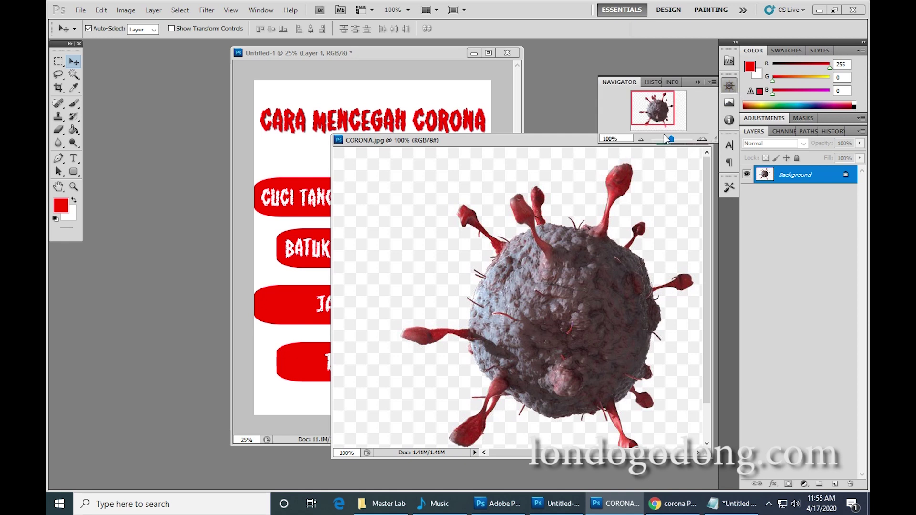
left_click_drag(671, 142, 667, 141)
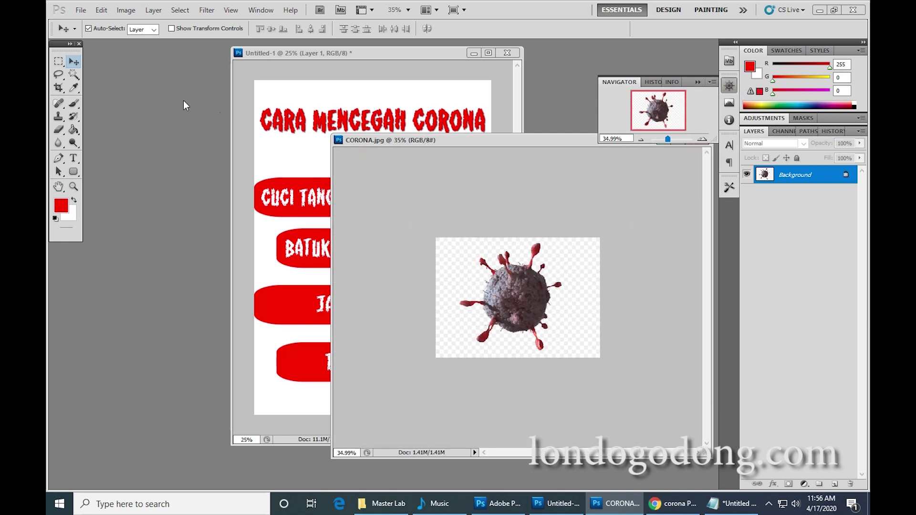
left_click(74, 74)
Select only the virus by Magic Wand-selecting its transparent background and inverting the selection.
left_click(473, 280)
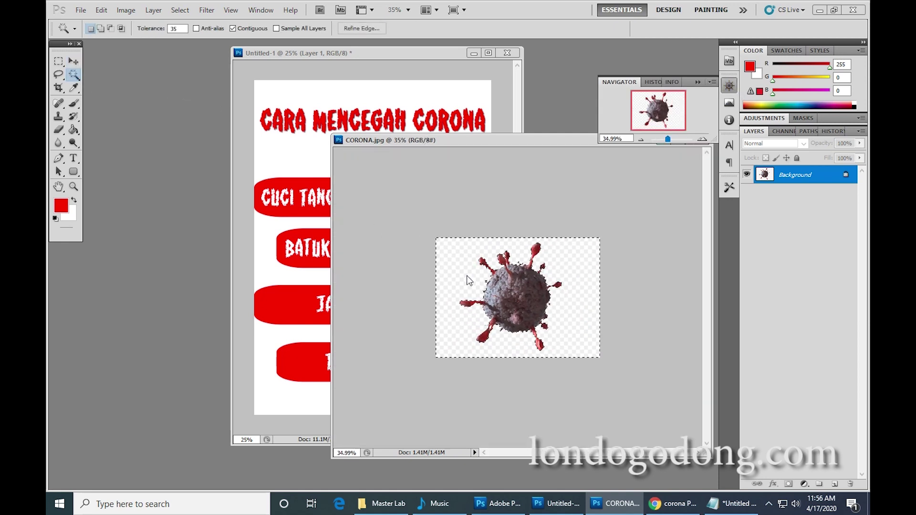
right_click(472, 277)
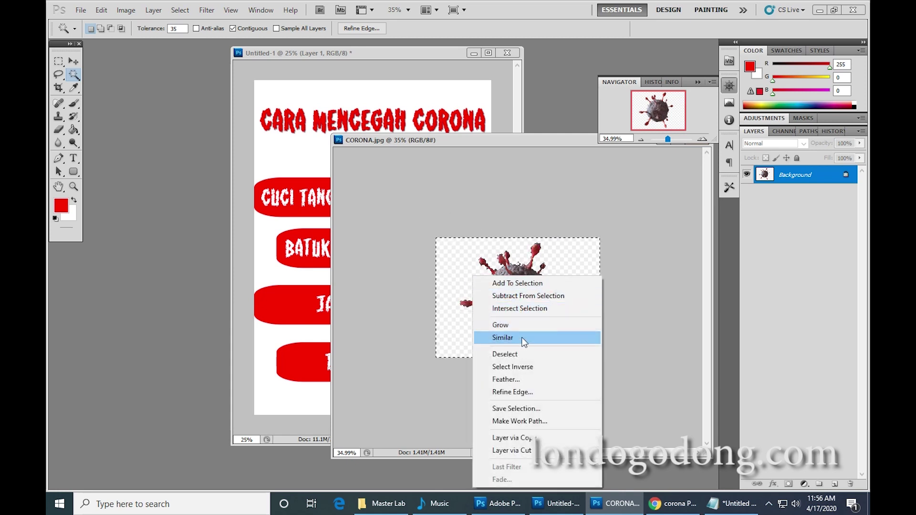
left_click(526, 366)
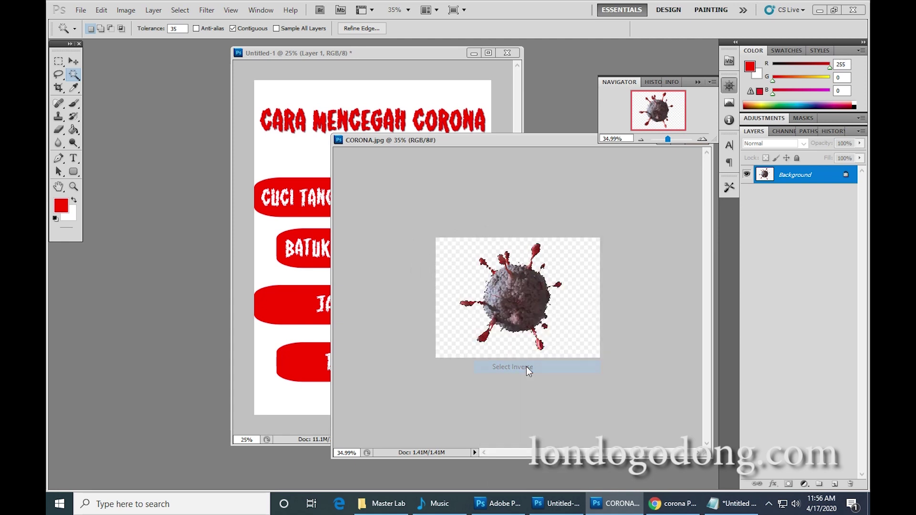
Move the cut-out virus onto the poster as Layer 2, ready for Free Transform.
left_click(73, 61)
left_click_drag(501, 296, 327, 160)
key("ctrl+t")
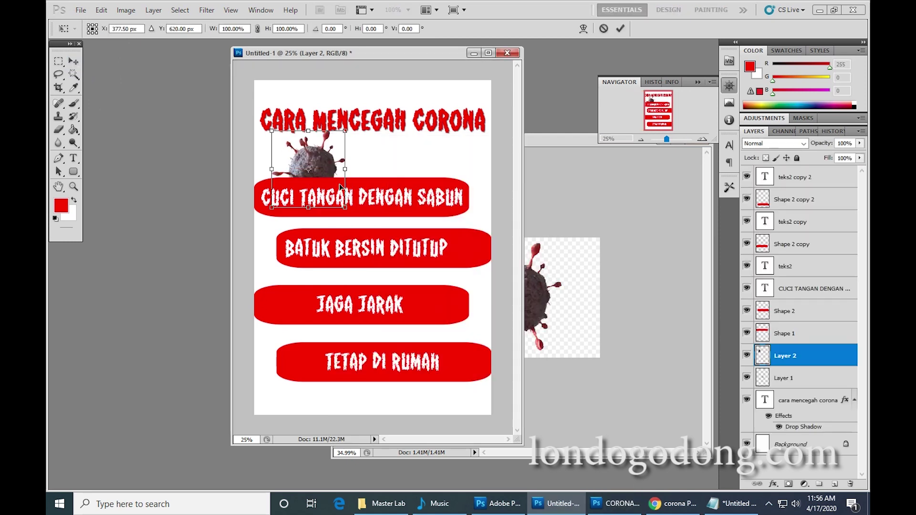
Resize the virus, move it over the title, and bring Layer 2 to the top of the stack.
left_click_drag(345, 208, 389, 198)
key("Return")
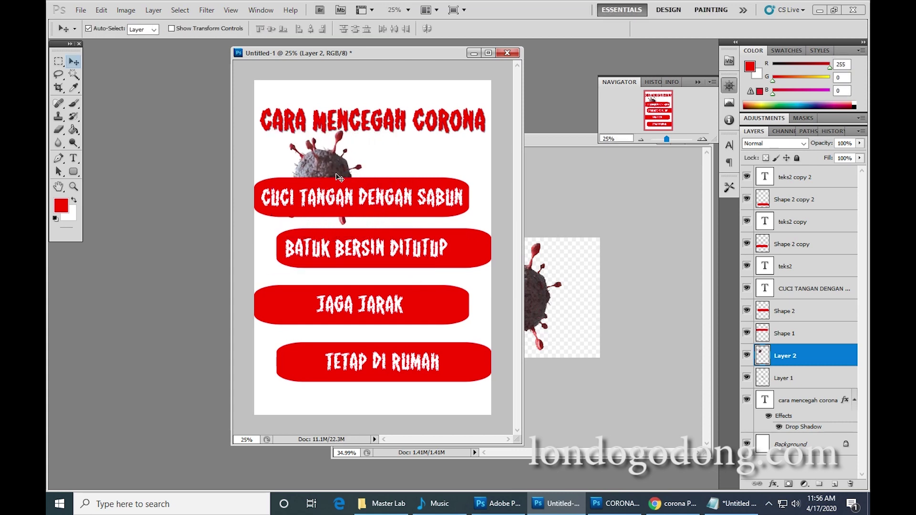
left_click_drag(329, 163, 319, 124)
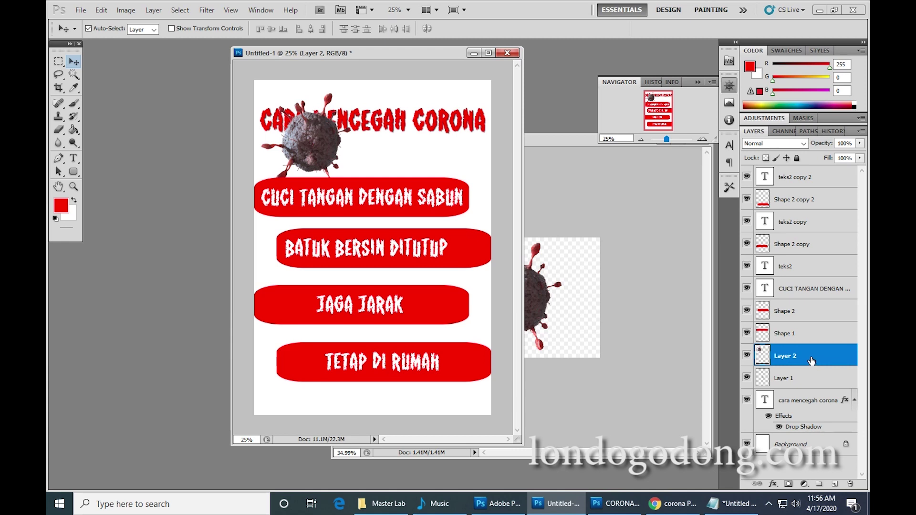
left_click_drag(811, 361, 830, 173)
left_click_drag(326, 130, 463, 150)
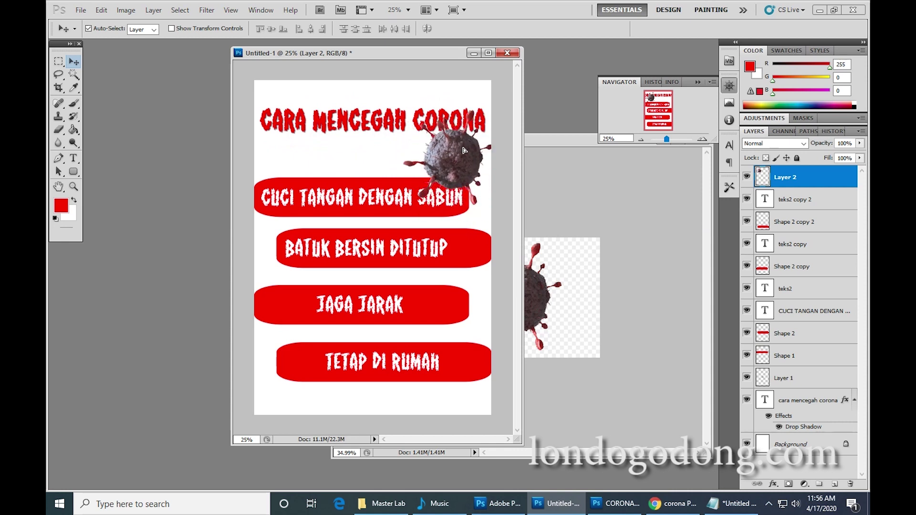
Scale the virus to 79.79% beside CORONA, then nudge the title up slightly.
key("ctrl+t")
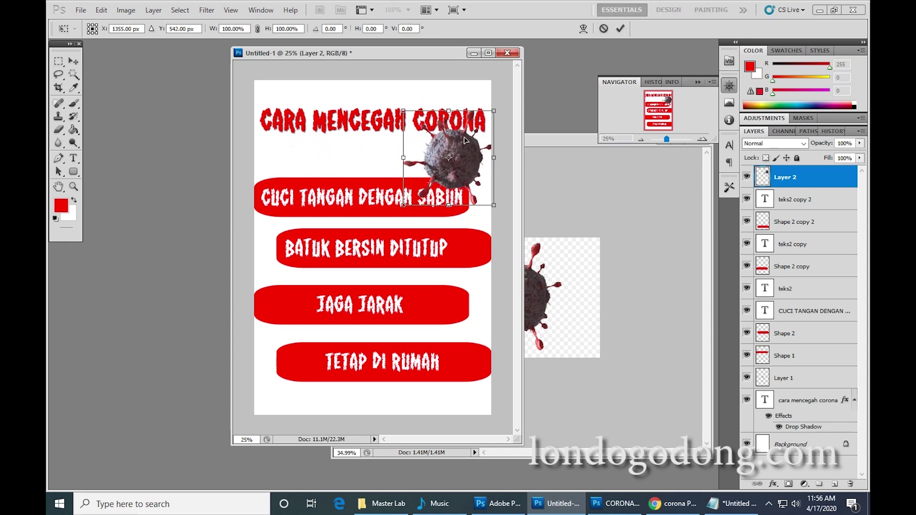
left_click_drag(499, 110, 476, 130)
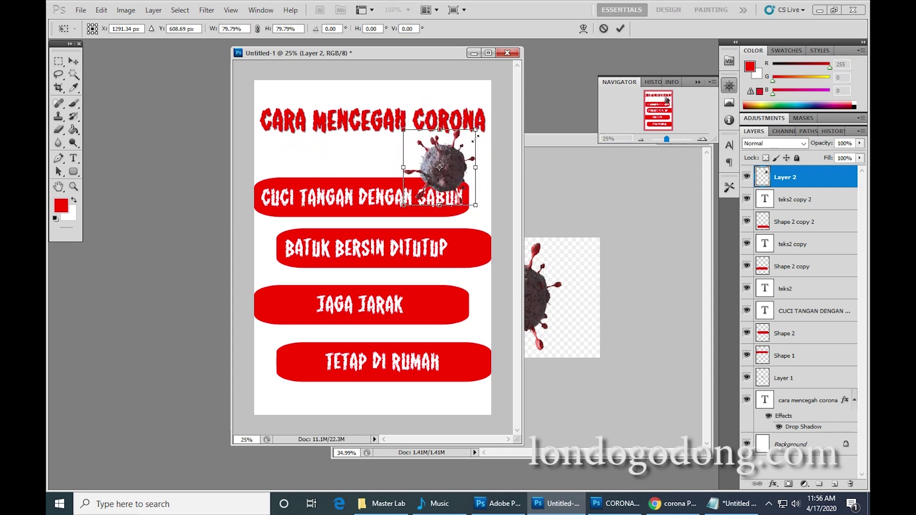
left_click_drag(460, 166, 466, 161)
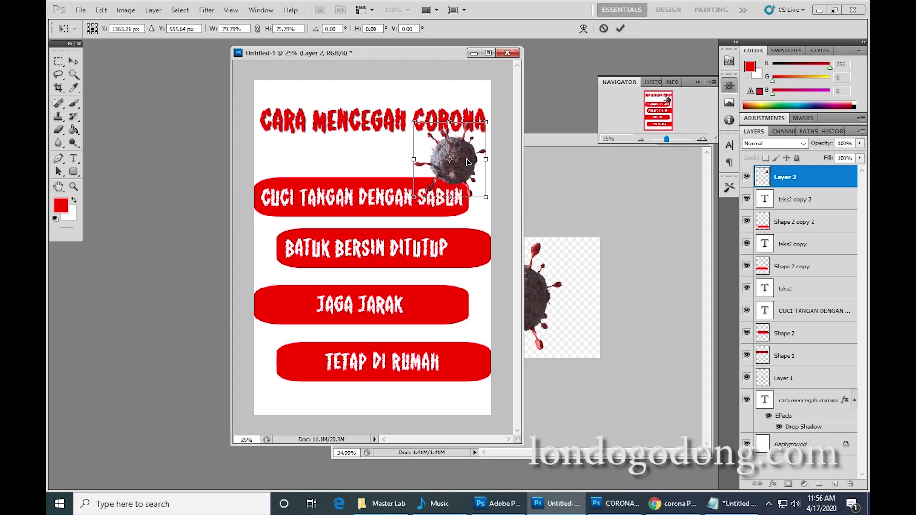
key("Return")
left_click_drag(384, 130, 394, 125)
key("Up")
key("Up")
key("Up")
key("Up")
key("Up")
key("Up")
key("Up")
key("Up")
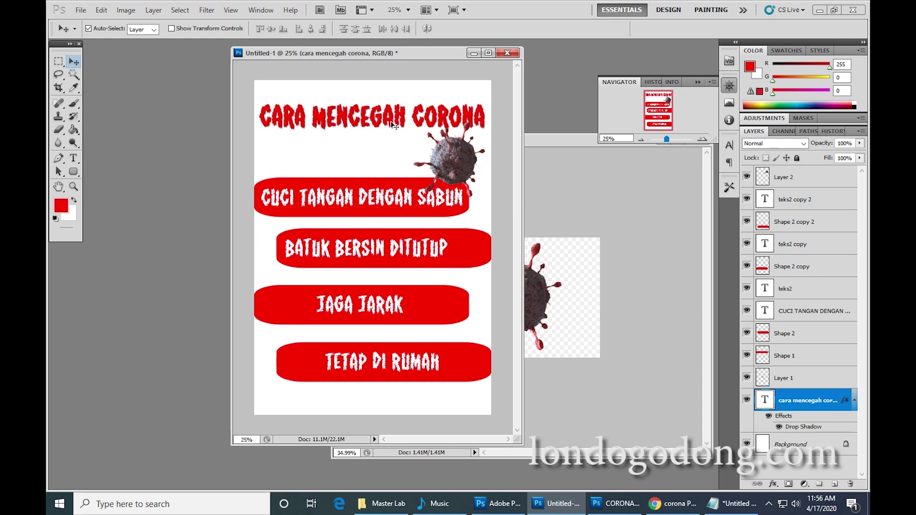
Nudge the title again, then duplicate the virus layer as CORONA2.
key("Left")
key("Left")
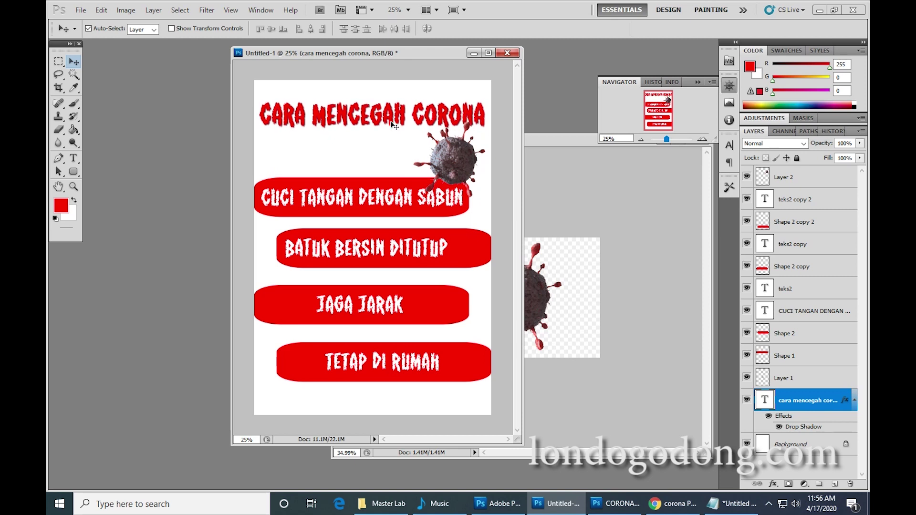
left_click(464, 161)
right_click(851, 187)
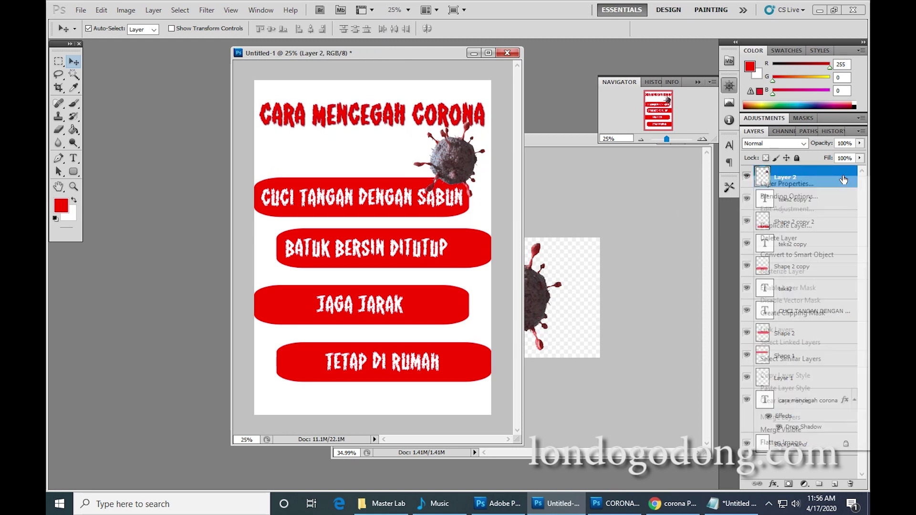
left_click(788, 224)
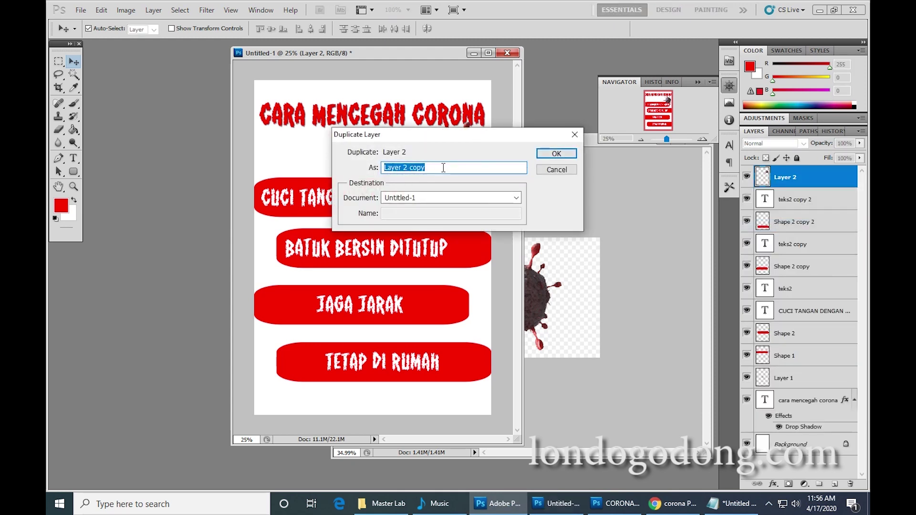
type("CORONA2")
key("Return")
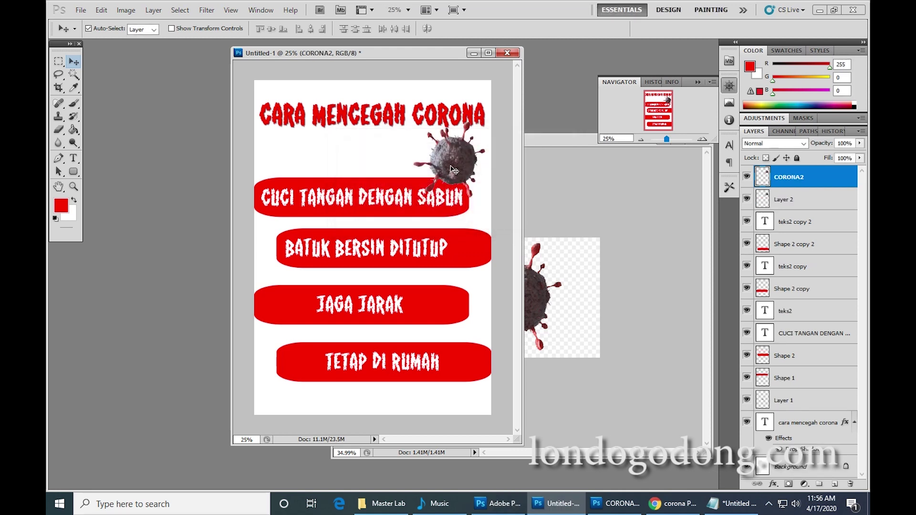
Move CORONA2 to the poster's upper left and scale it to 76.68%.
left_click_drag(454, 170, 287, 162)
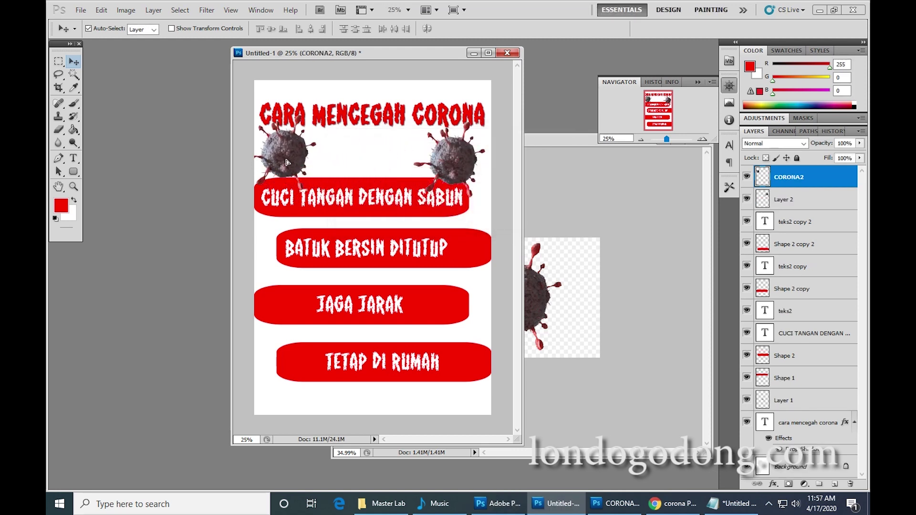
key("ctrl+t")
left_click_drag(321, 118, 295, 154)
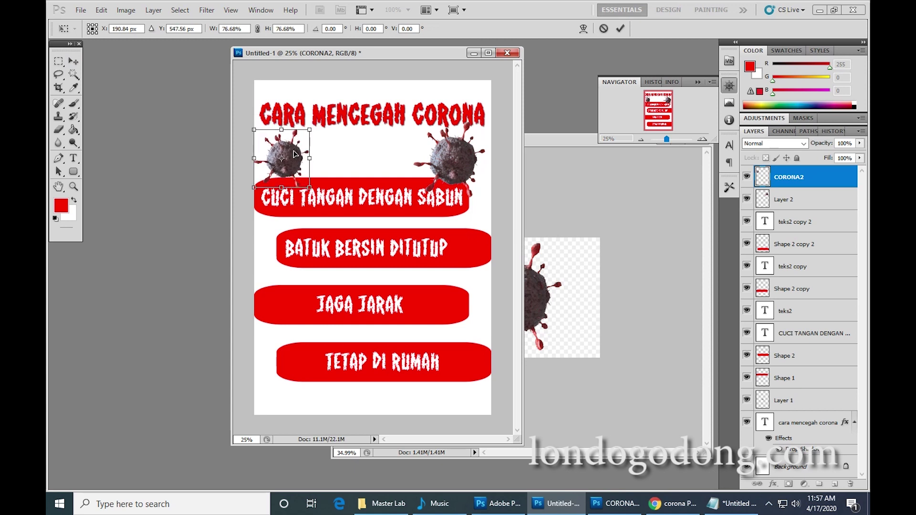
key("Return")
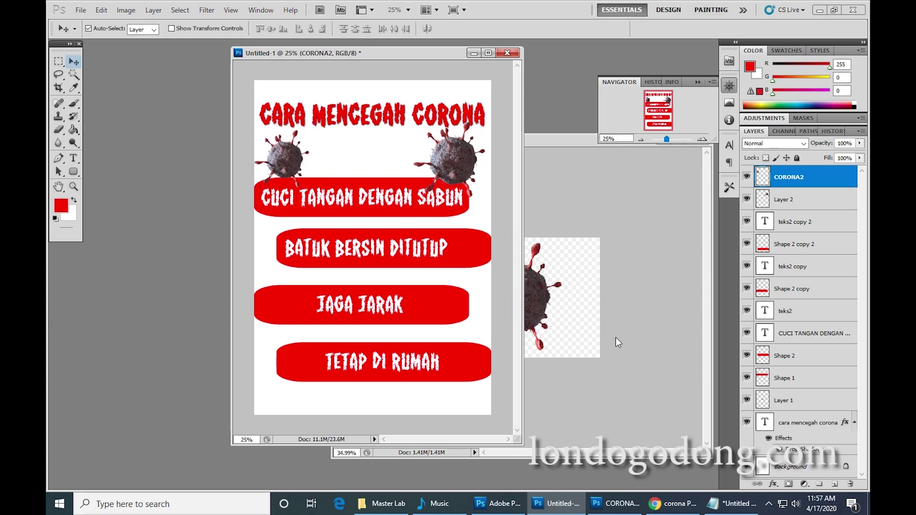
Duplicate both virus layers together and move the copies down to the TETAP DI RUMAH bar.
left_click(803, 206, "ctrl")
right_click(802, 205)
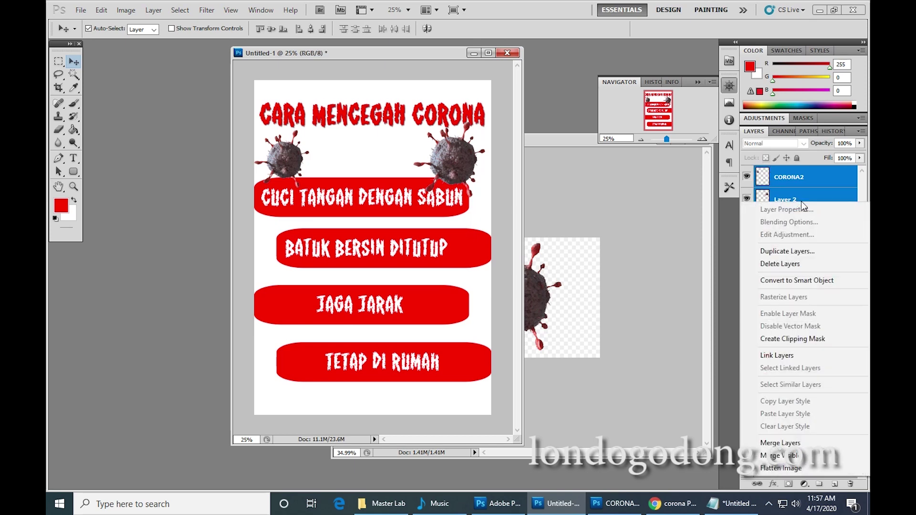
left_click(788, 250)
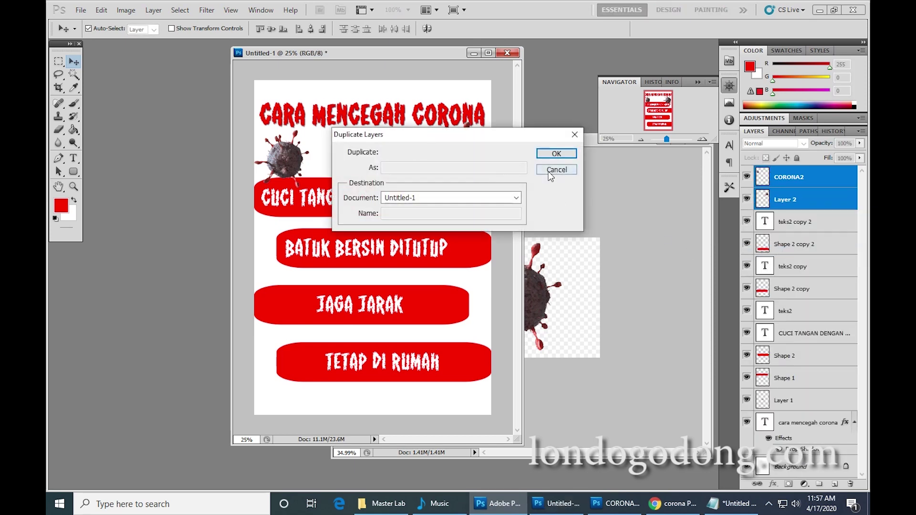
left_click(554, 153)
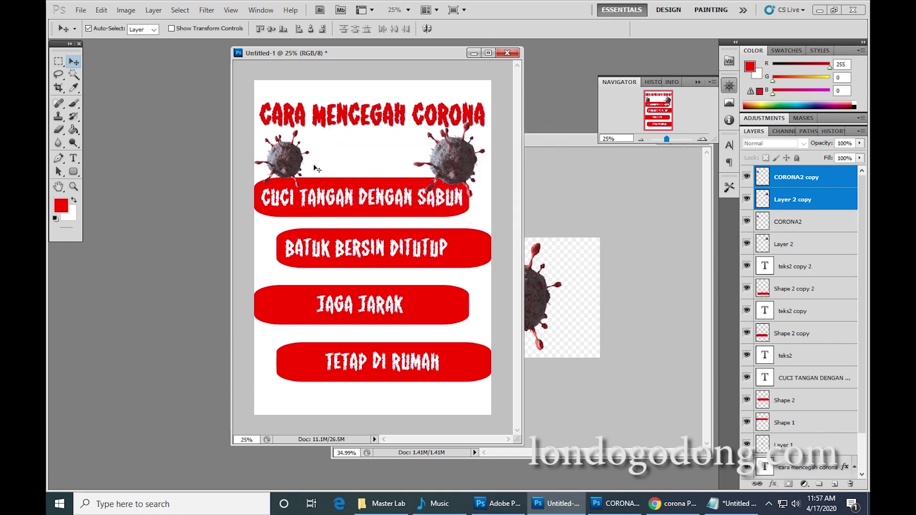
left_click_drag(285, 163, 274, 382)
Arrange the two bottom virus copies into the poster's lower-left and lower-right corners.
left_click(418, 394)
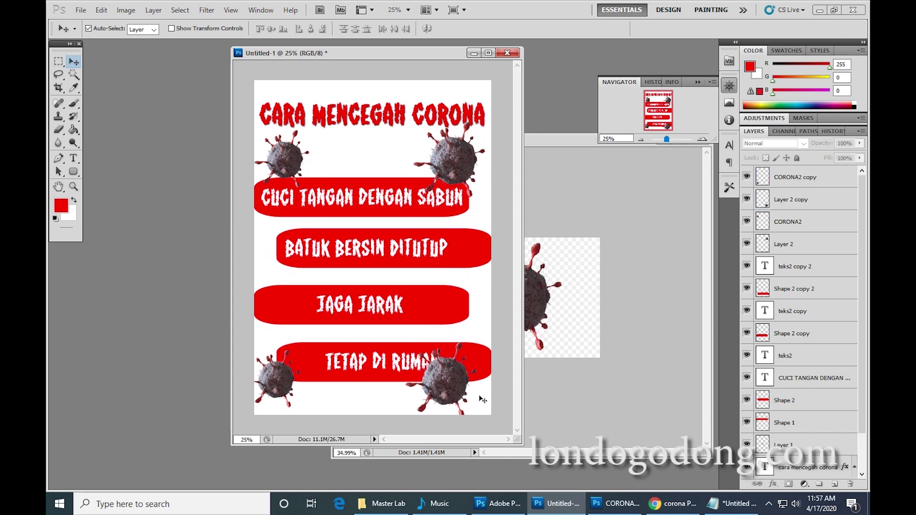
left_click(451, 395)
left_click(279, 385)
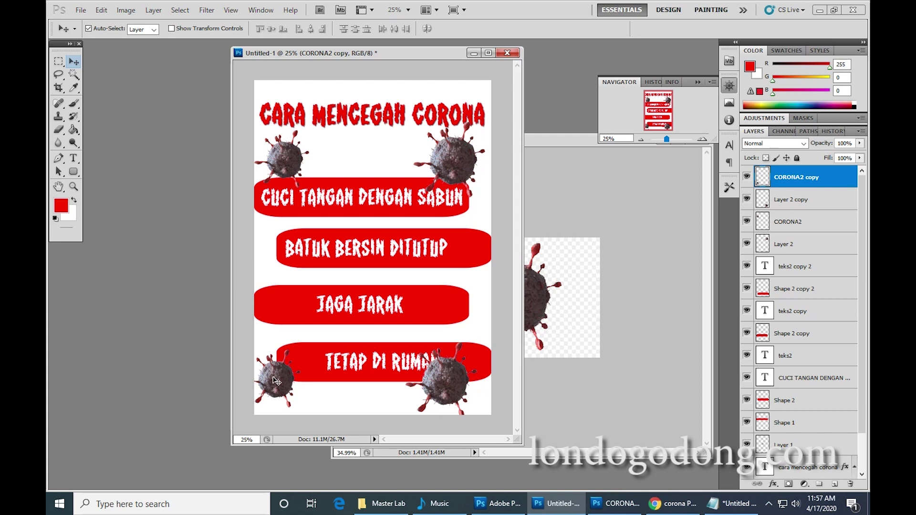
left_click(469, 395)
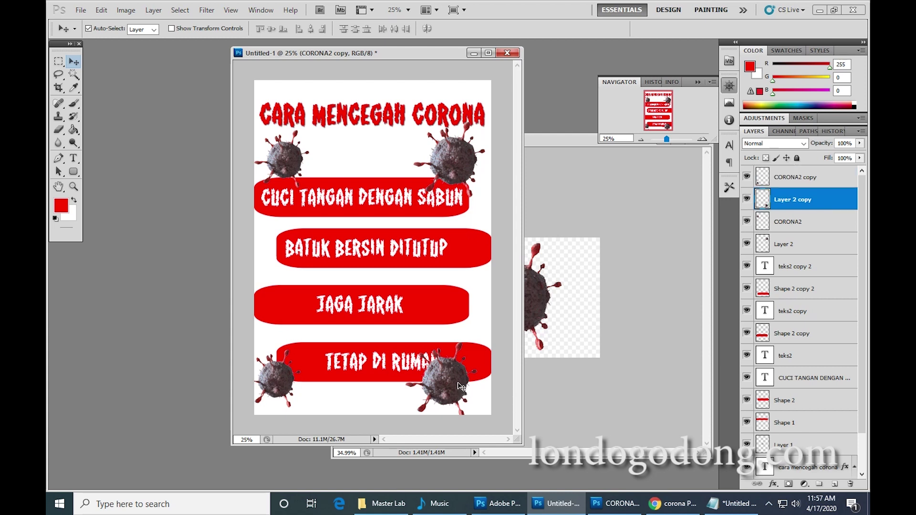
left_click_drag(469, 395, 363, 395)
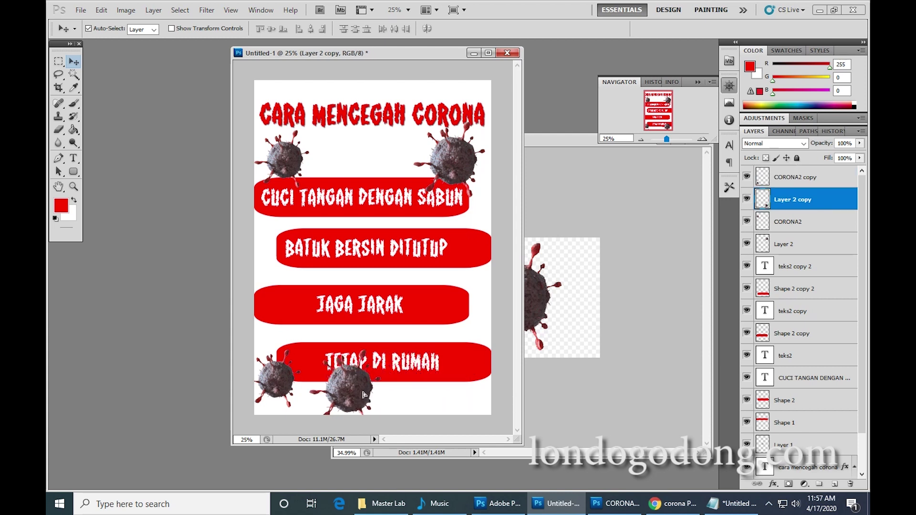
left_click_drag(286, 387, 481, 396)
left_click_drag(376, 390, 319, 385)
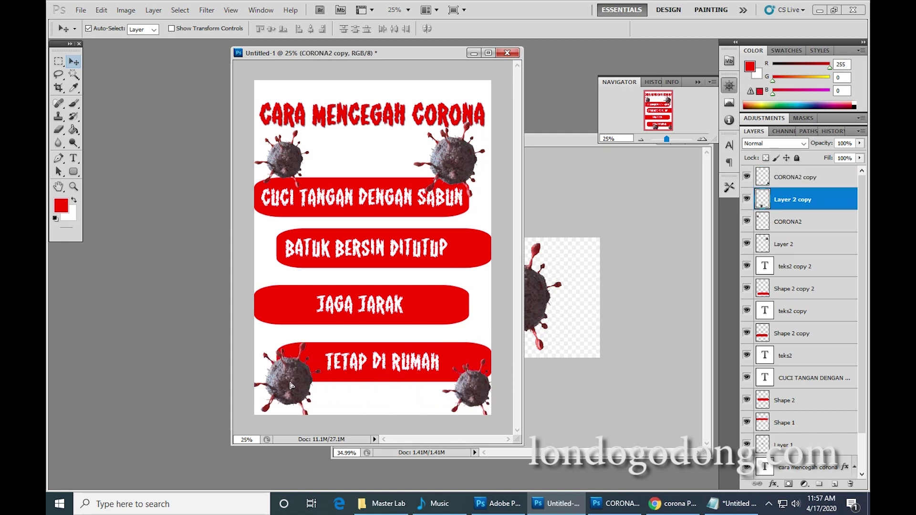
Rotate the bottom-left virus clockwise and the lower-right virus counterclockwise.
key("ctrl+t")
left_click_drag(349, 335, 345, 368)
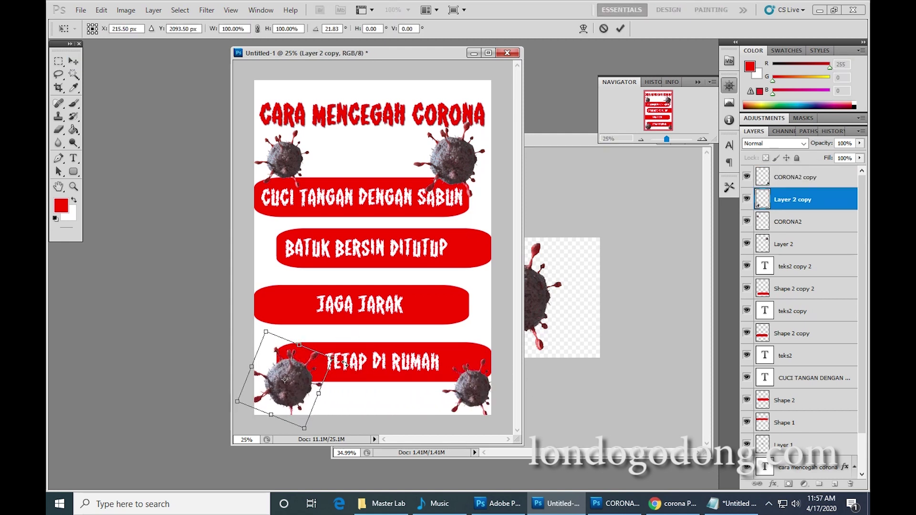
key("Return")
left_click_drag(469, 377, 457, 375)
key("ctrl+t")
left_click_drag(490, 349, 476, 338)
key("Return")
Nudge JAGA JARAK right, raise the title about 25 px, and shift the upper-left virus right.
left_click_drag(353, 314, 355, 311)
left_click(355, 252)
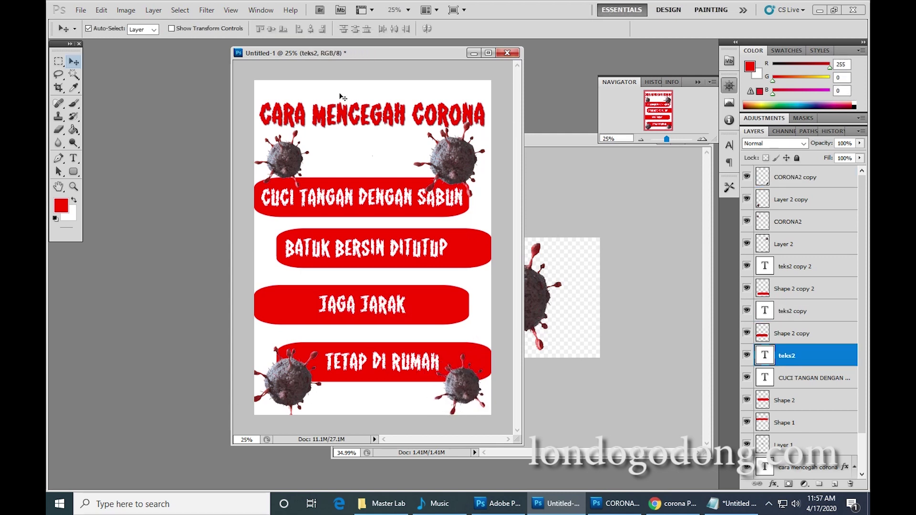
left_click(390, 123)
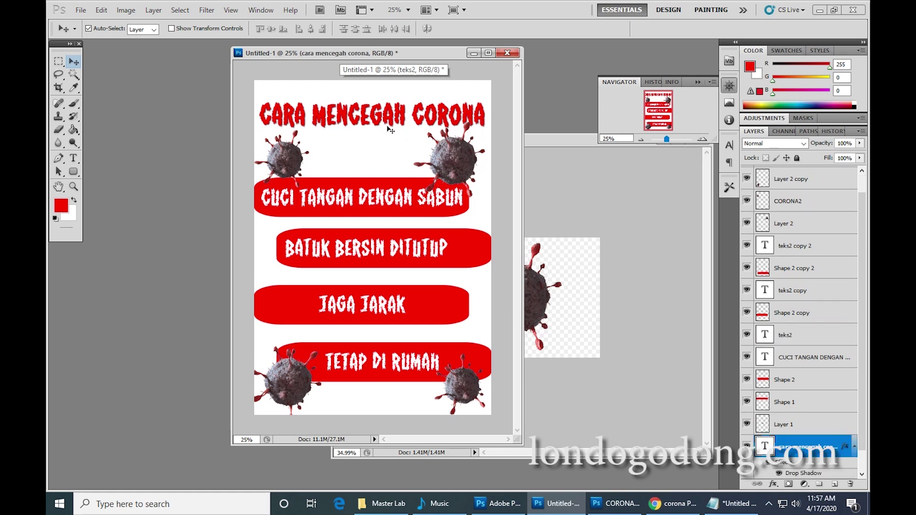
left_click_drag(390, 128, 390, 117)
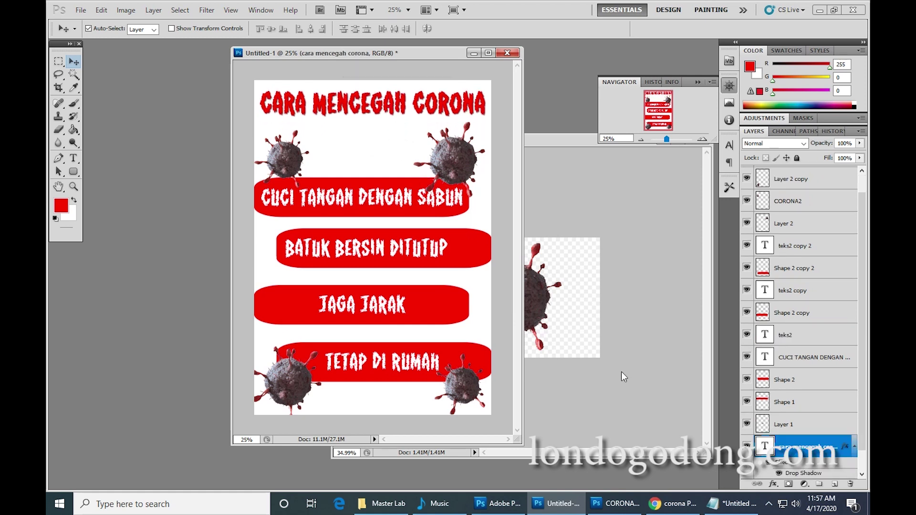
left_click(283, 166)
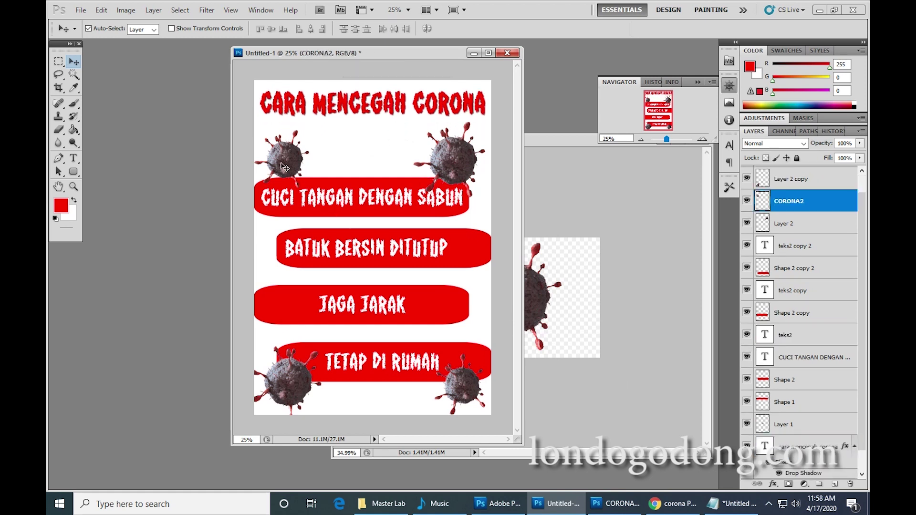
left_click_drag(282, 166, 298, 166)
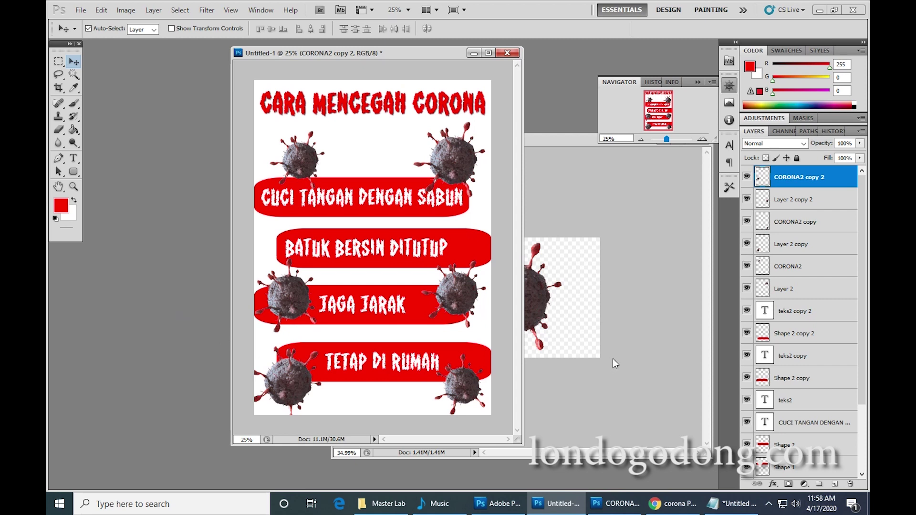
Start a pure red text line at the poster bottom for the credit.
left_click(74, 157)
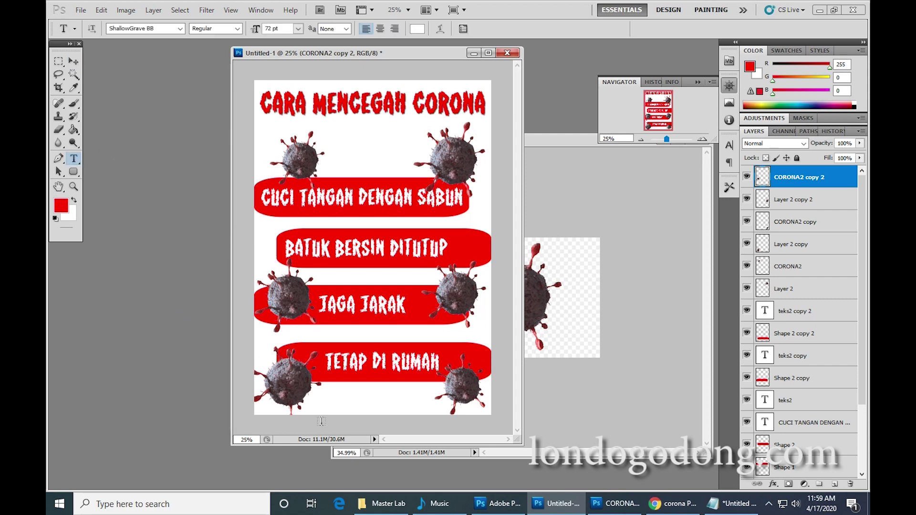
left_click(331, 407)
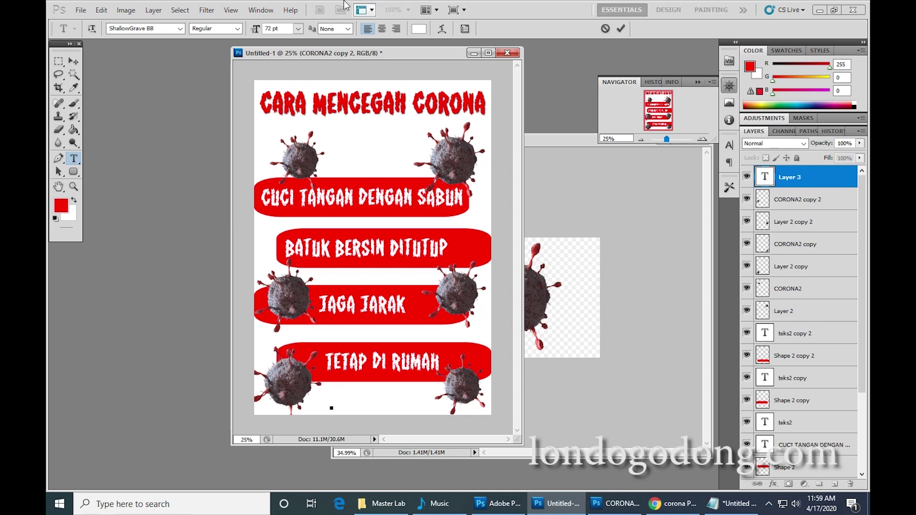
left_click(419, 29)
left_click_drag(475, 178, 501, 138)
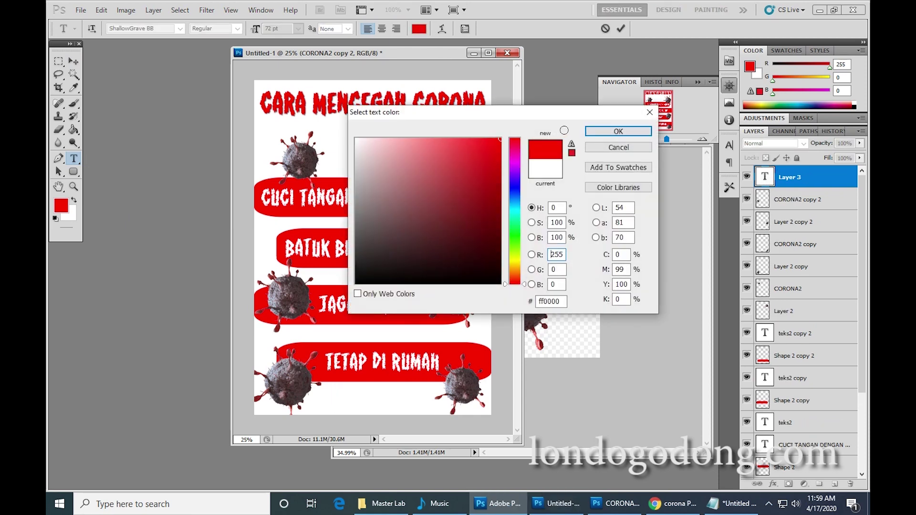
left_click(619, 131)
type("0")
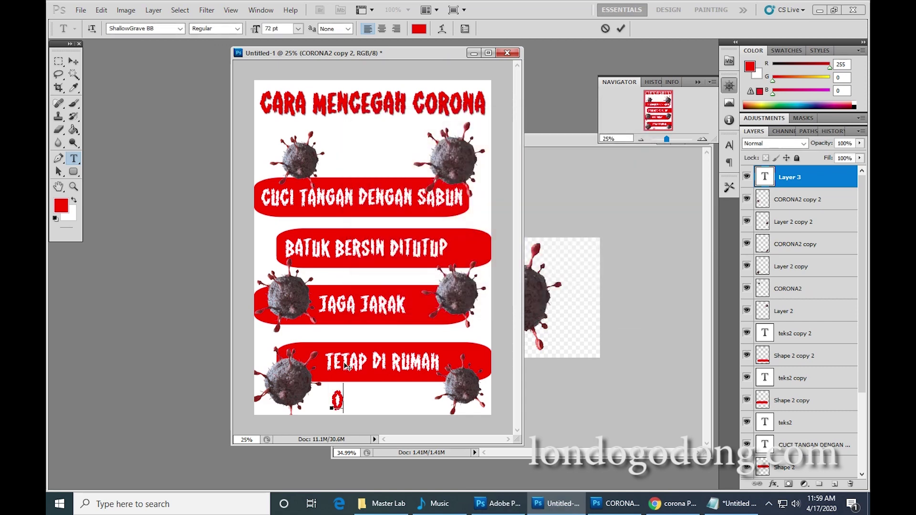
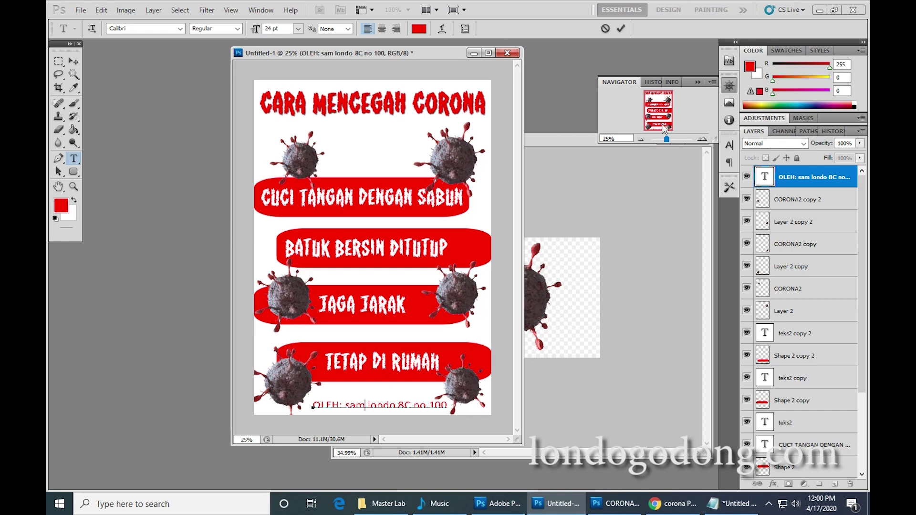
Capitalize the author's first and last names in the credit line.
left_click_drag(665, 138, 660, 127)
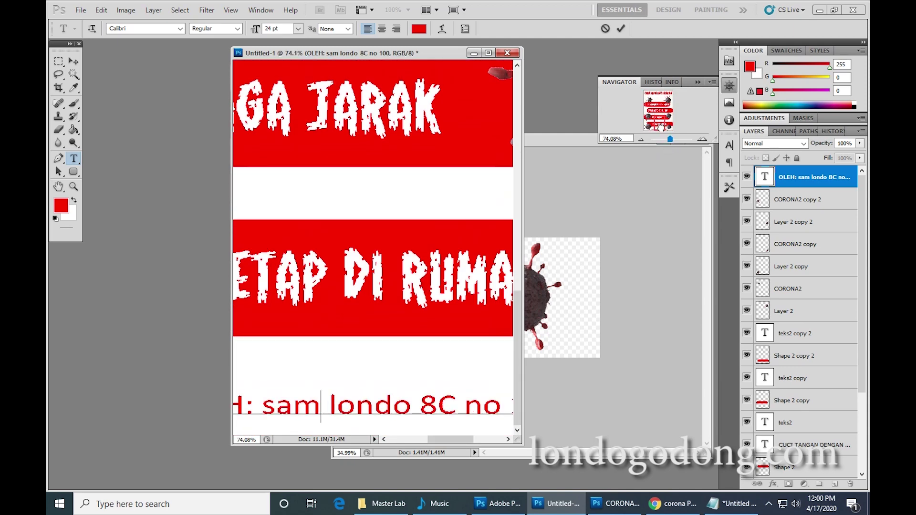
left_click(640, 139)
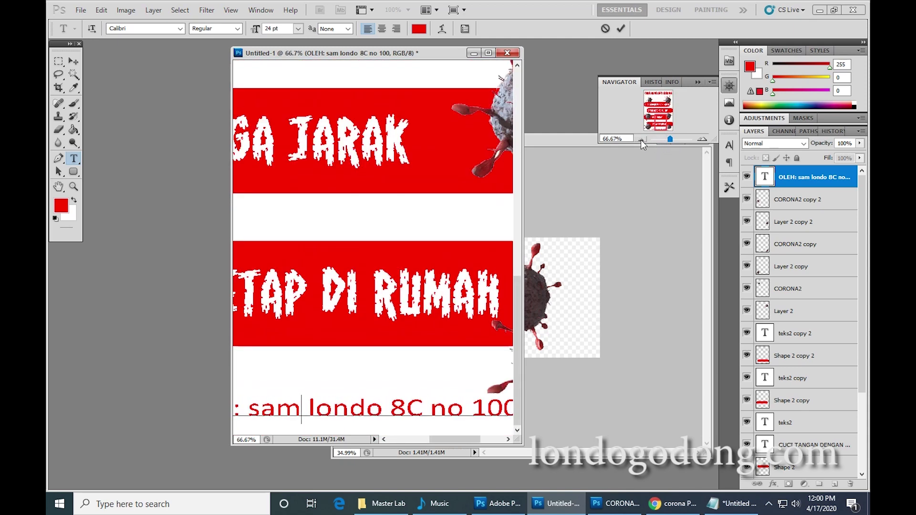
left_click(640, 139)
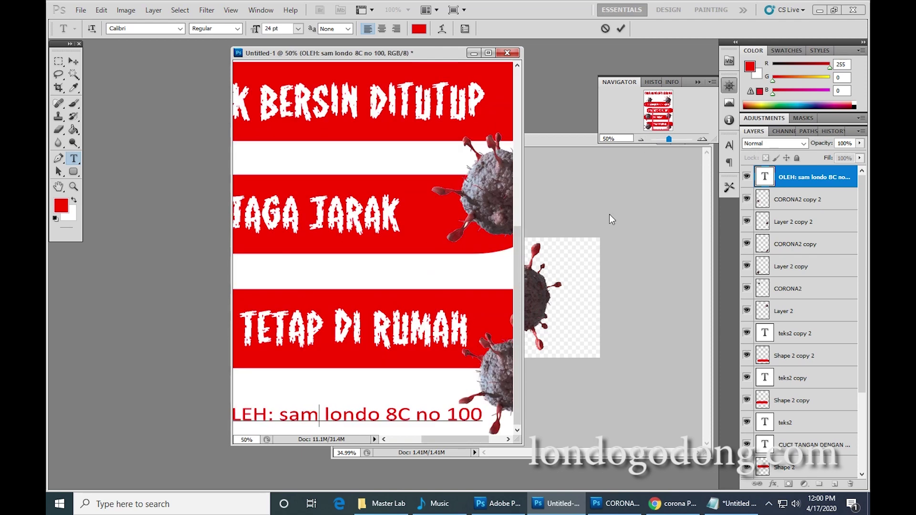
left_click(384, 439)
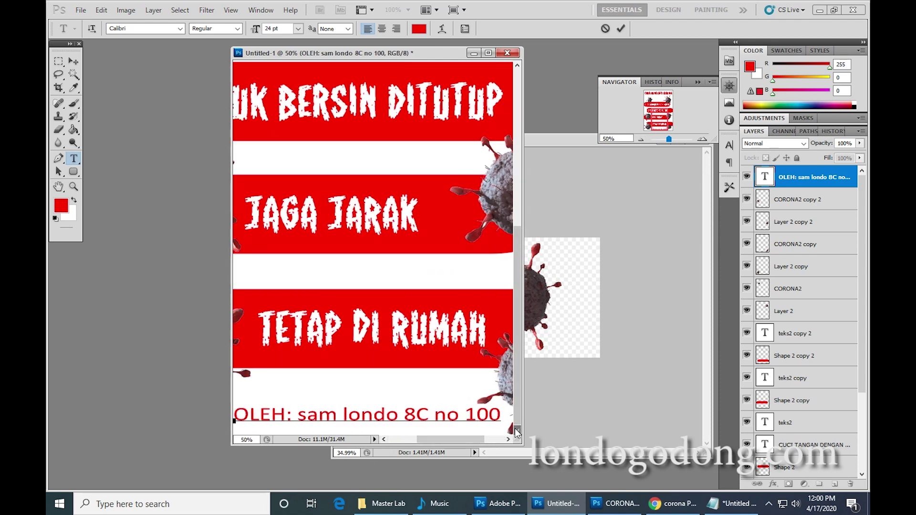
left_click(301, 414)
key("Delete")
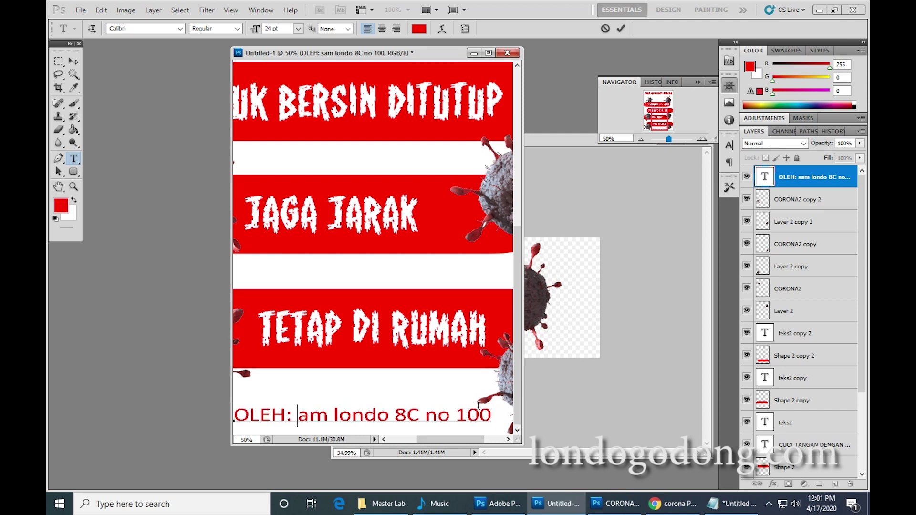
type("S")
key("Right")
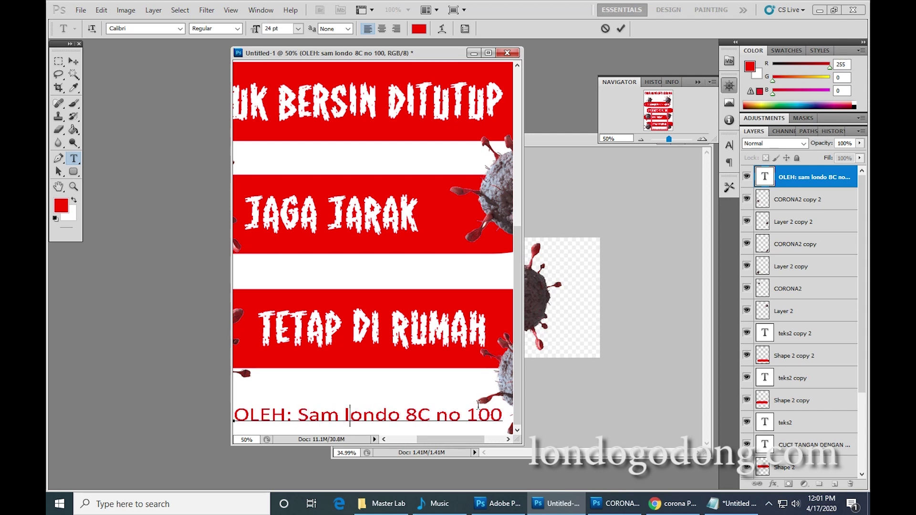
key("Delete")
type("L")
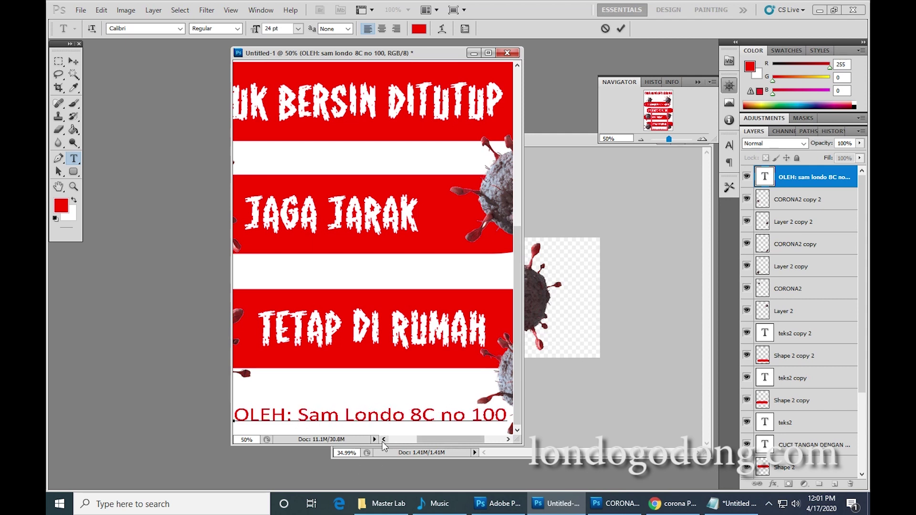
left_click(383, 439)
left_click(641, 139)
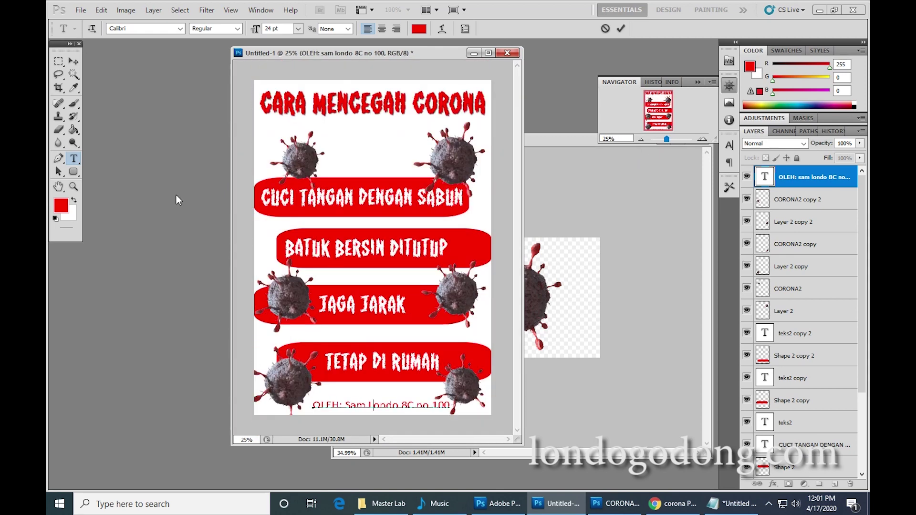
Rewrite the credit prefix as 'Oleh:' and scale the credit line smaller.
left_click(320, 404)
key("Delete")
key("Delete")
key("Delete")
type("LE")
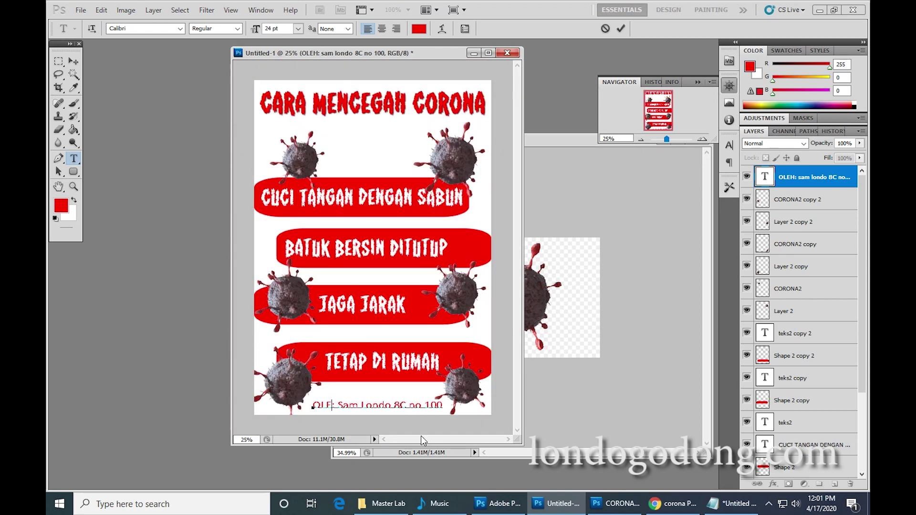
key("BackSpace")
key("BackSpace")
type("leh")
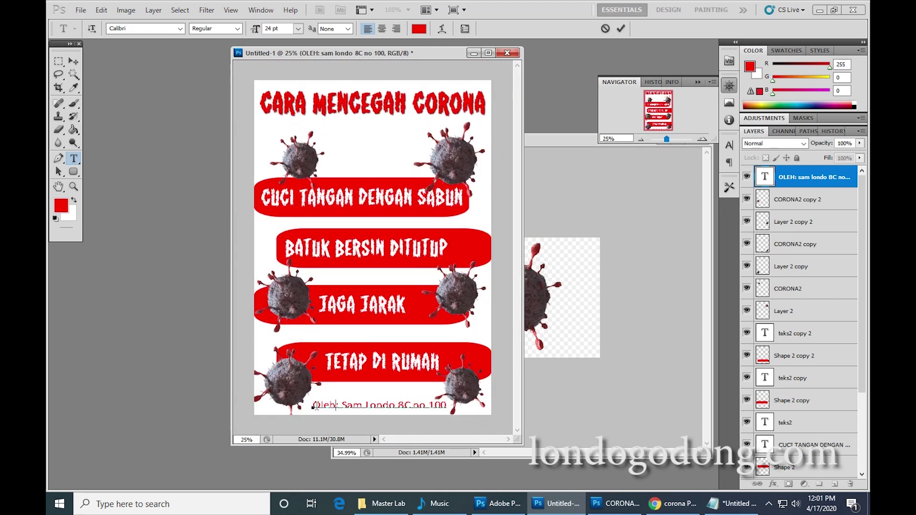
left_click(75, 61)
key("ctrl+t")
left_click_drag(446, 410, 398, 406)
key("Return")
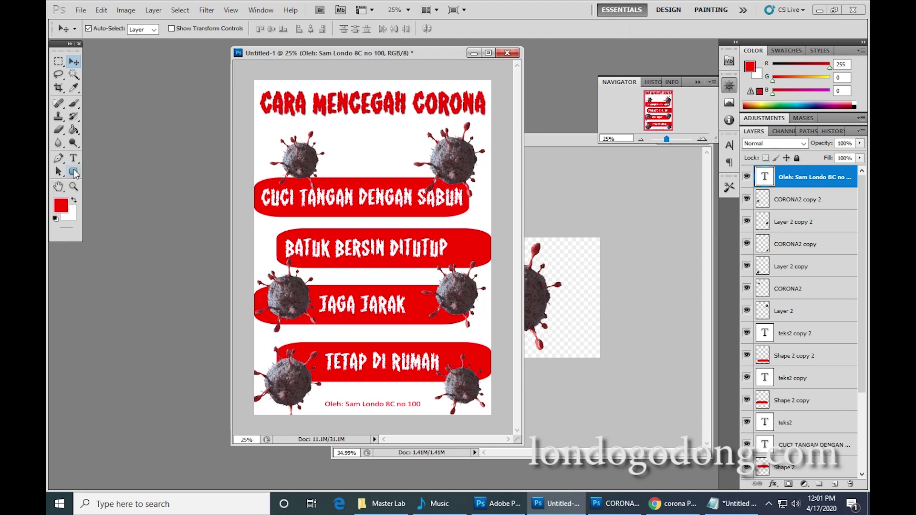
Draw a red rectangle covering the whole page, rasterize it, and fit it with Free Transform.
left_click_drag(73, 171, 110, 173)
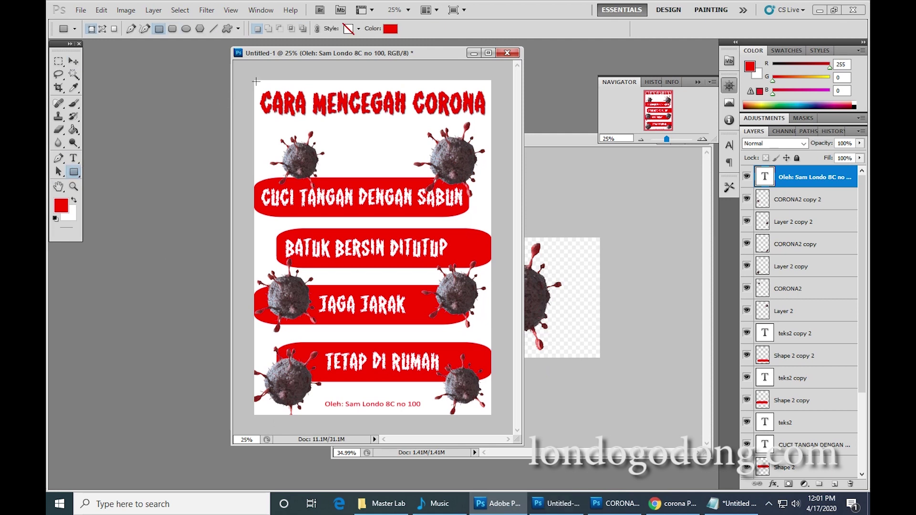
left_click_drag(253, 80, 491, 414)
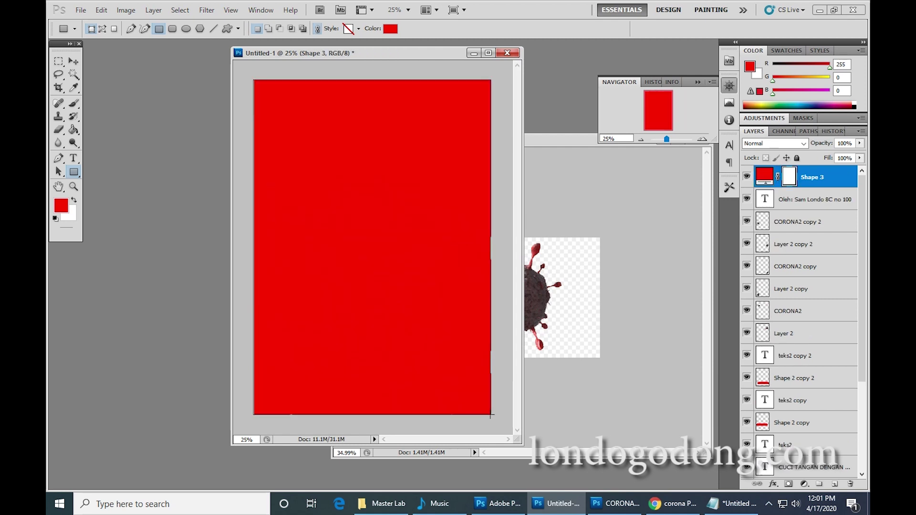
right_click(825, 178)
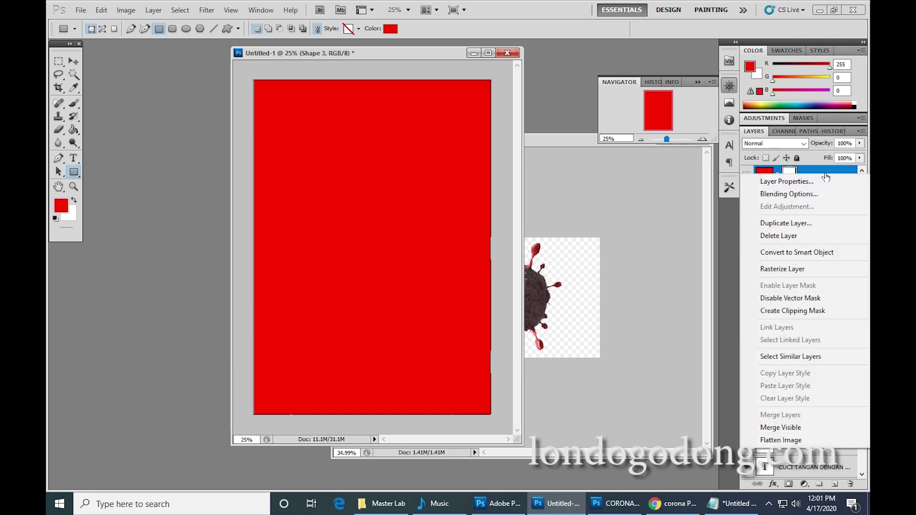
left_click(795, 268)
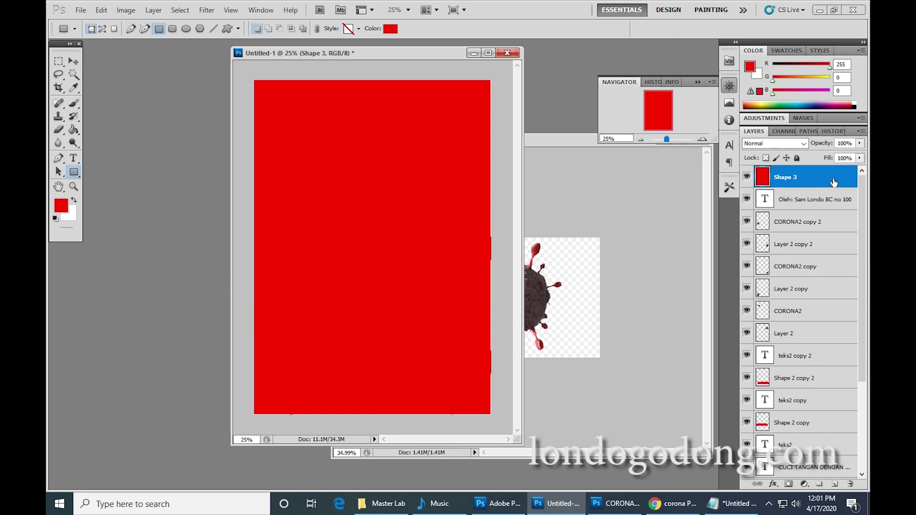
key("ctrl+t")
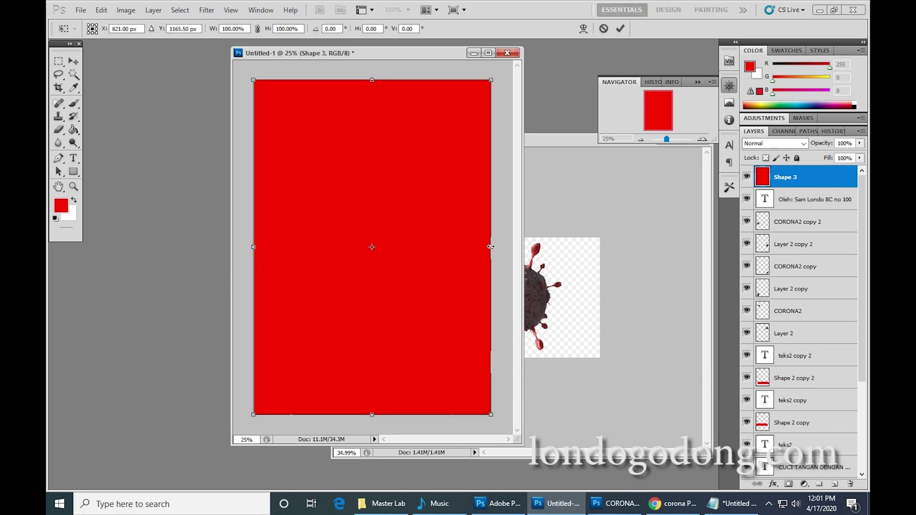
key("Return")
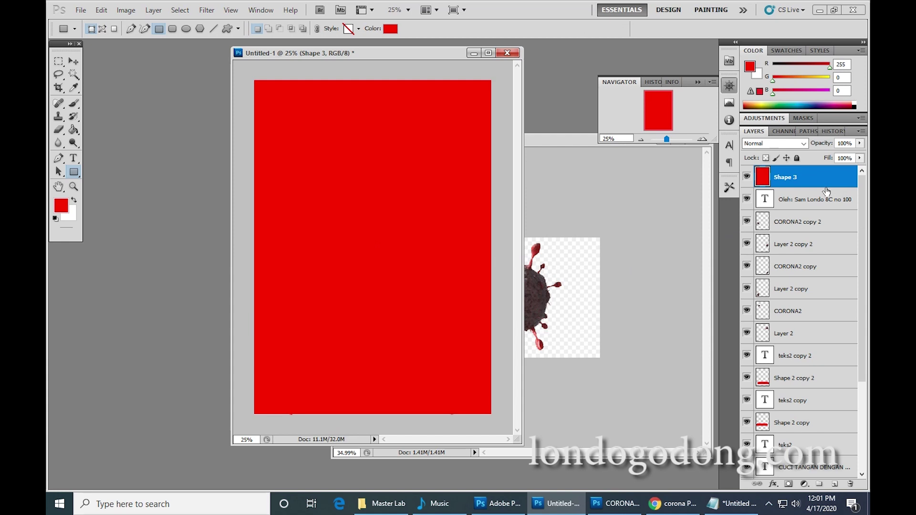
key("ctrl+t")
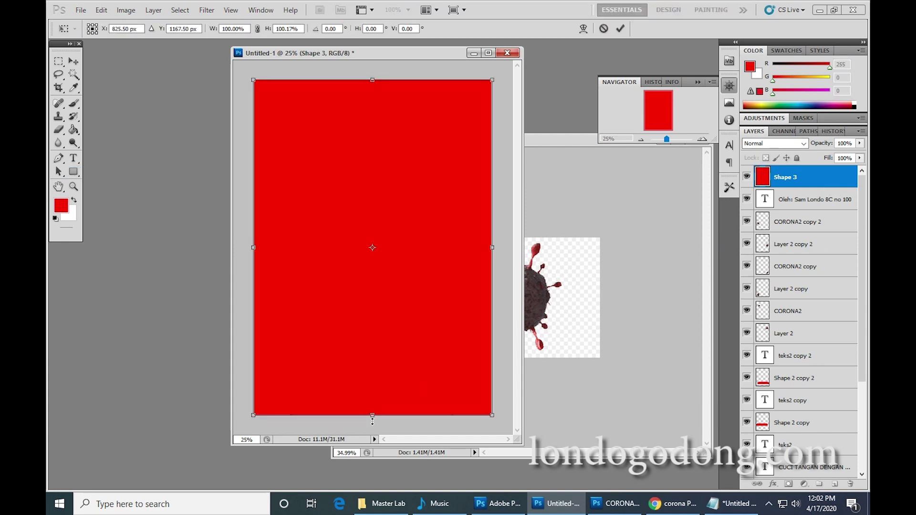
key("Return")
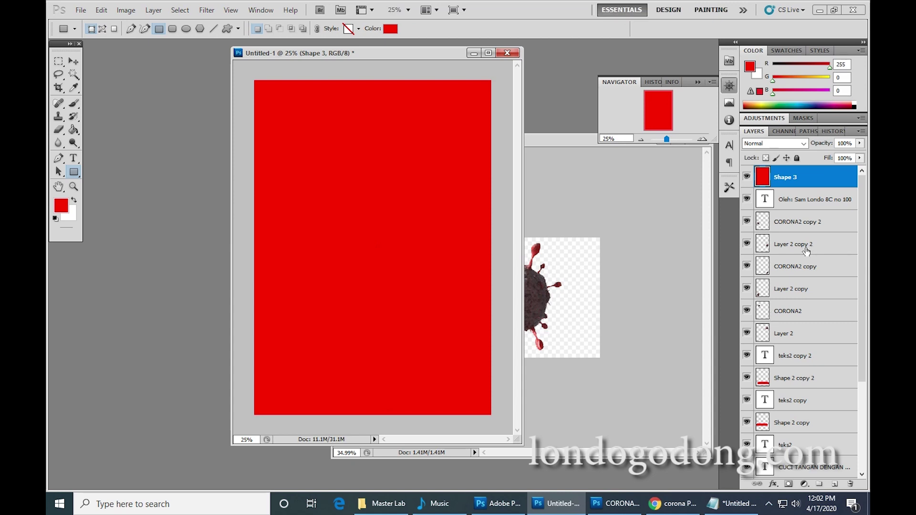
Move the Shape 3 layer down to sit just above Background.
left_click_drag(826, 178, 816, 410)
left_click_drag(818, 342, 805, 432)
left_click_drag(801, 370, 819, 465)
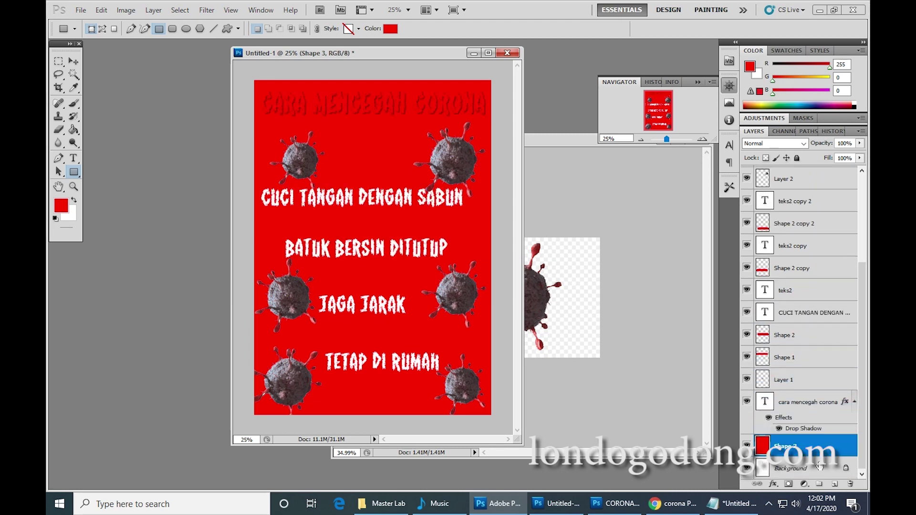
Add a Gradient Overlay layer style to Shape 3.
double_click(846, 452)
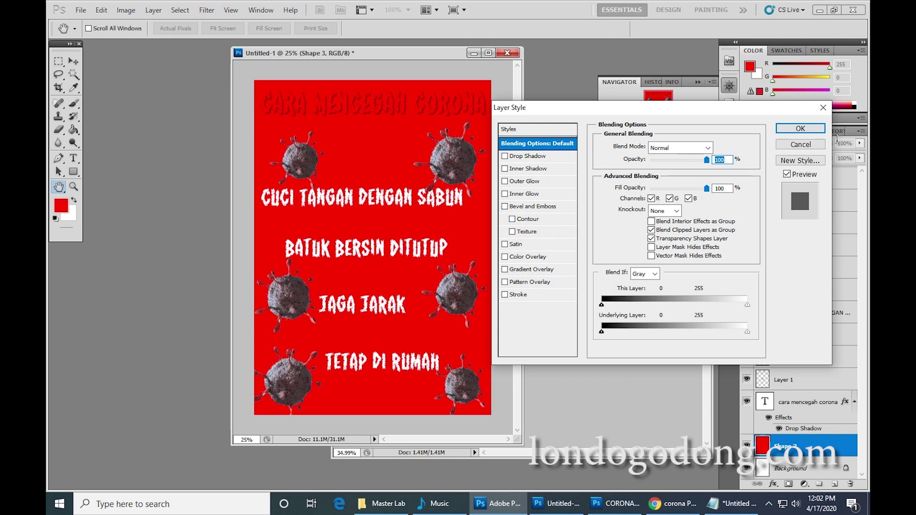
left_click(813, 147)
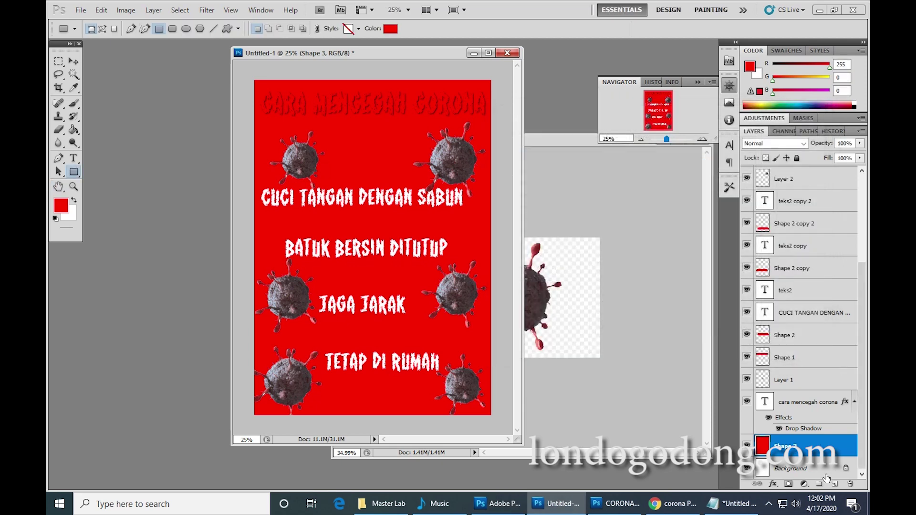
double_click(839, 450)
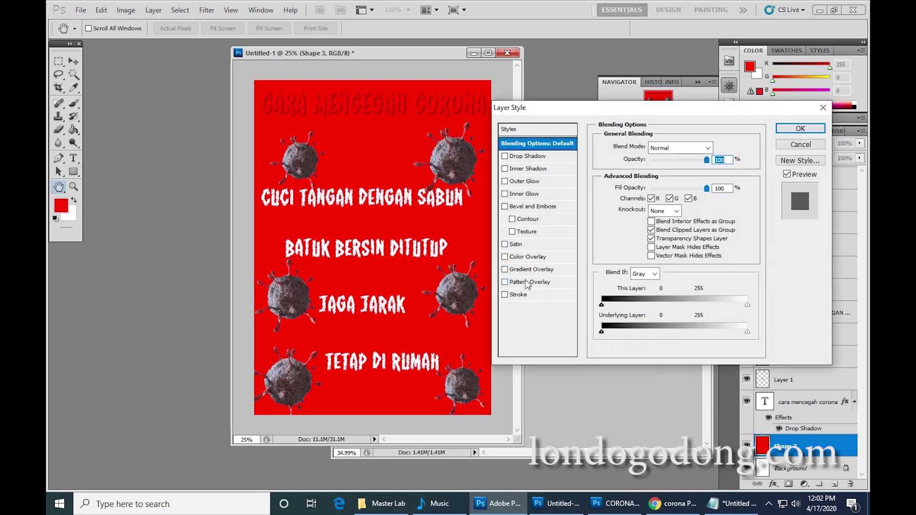
left_click(539, 271)
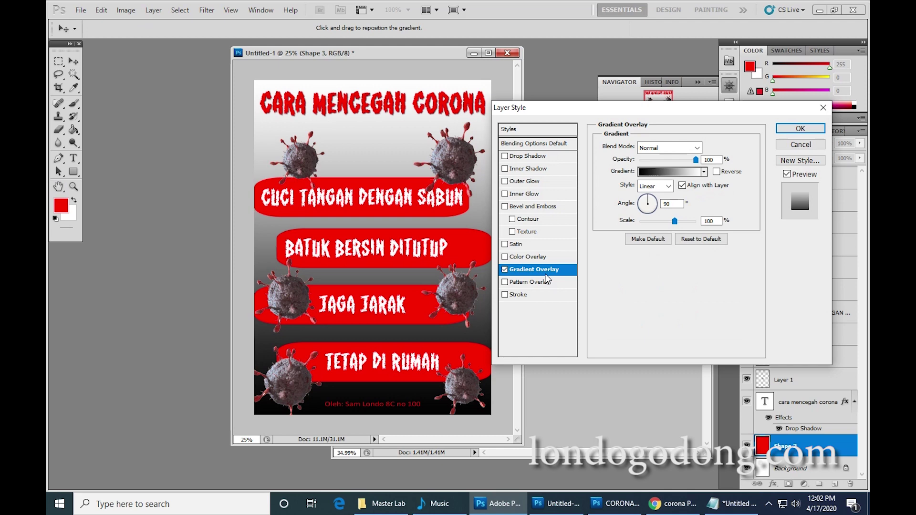
key("Return")
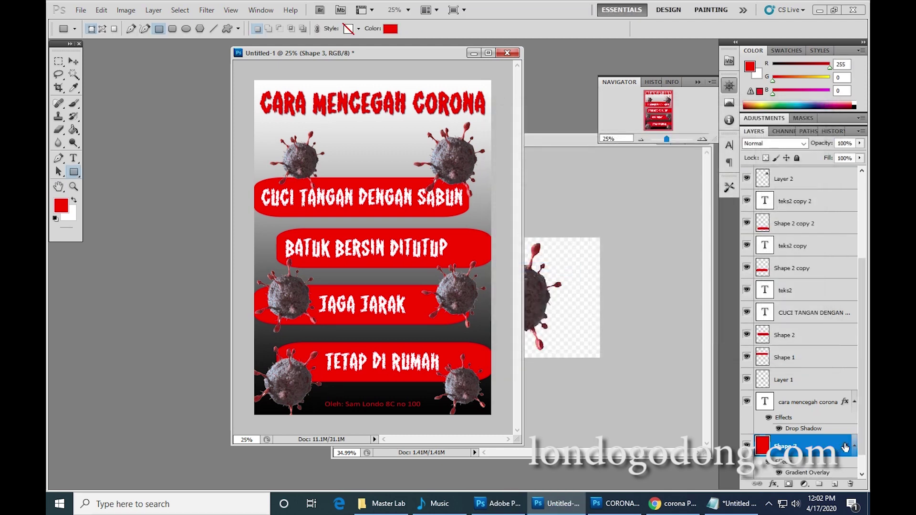
Change the gradient's black starting stop to pale yellow, then select the white end stop.
double_click(845, 446)
left_click(546, 269)
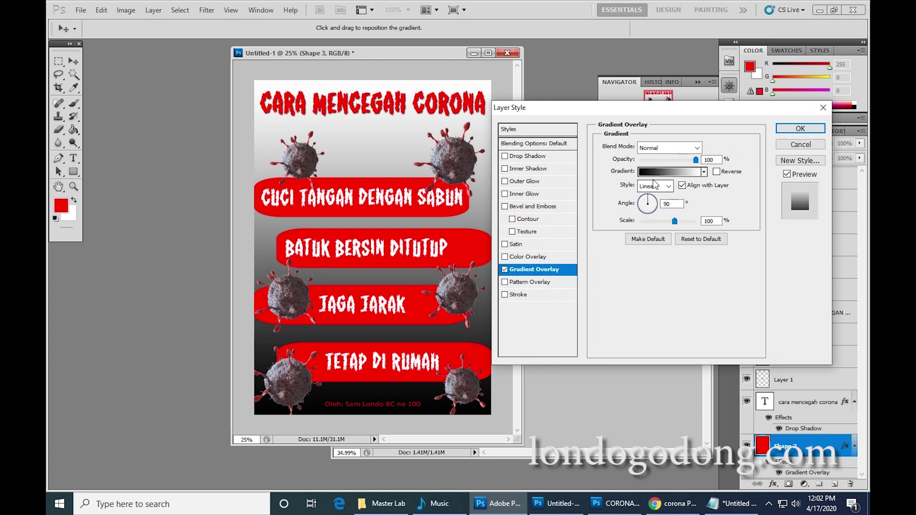
left_click(666, 172)
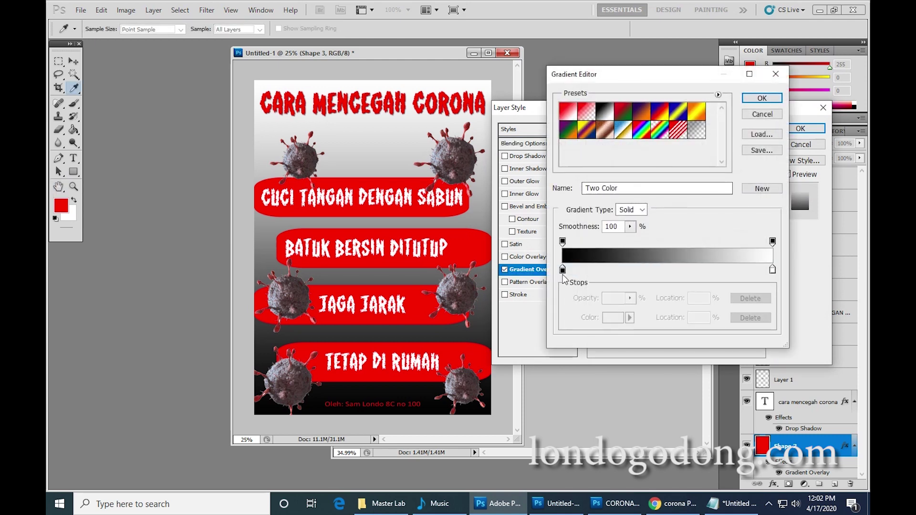
left_click(562, 270)
left_click(613, 317)
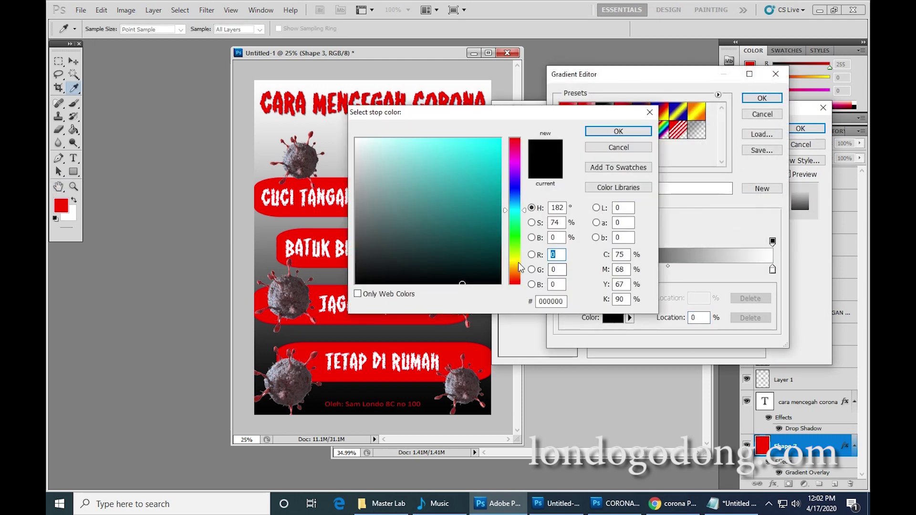
left_click(518, 262)
left_click_drag(472, 160, 412, 139)
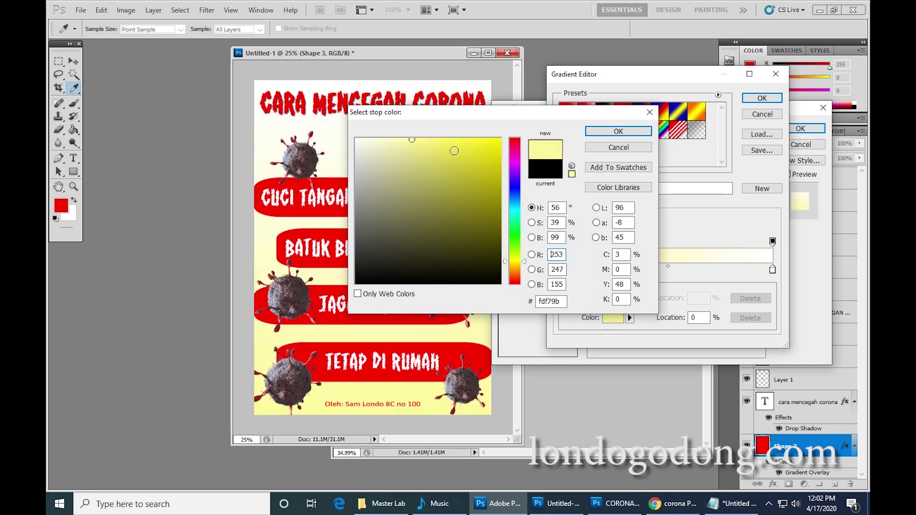
left_click(633, 134)
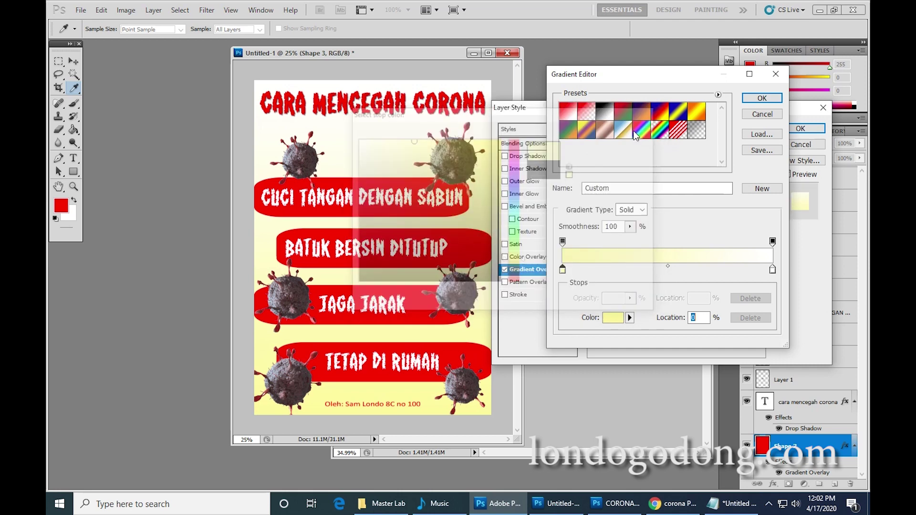
left_click(773, 270)
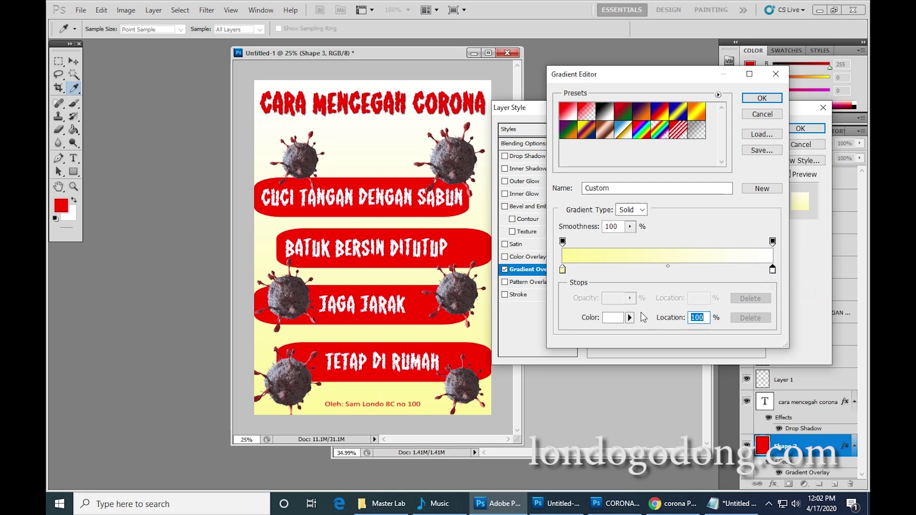
Add a colour stop at 29% and make the 0% starting stop pale yellow.
left_click(623, 272)
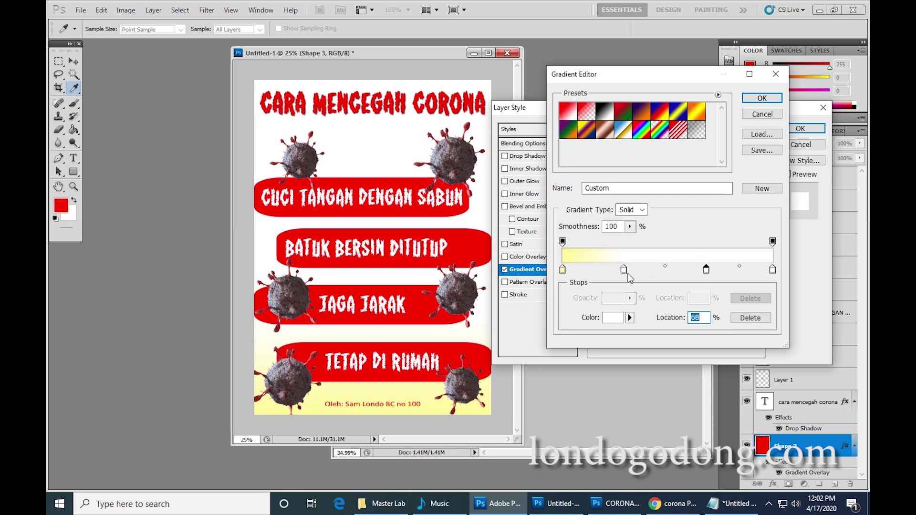
left_click(562, 270)
left_click(613, 317)
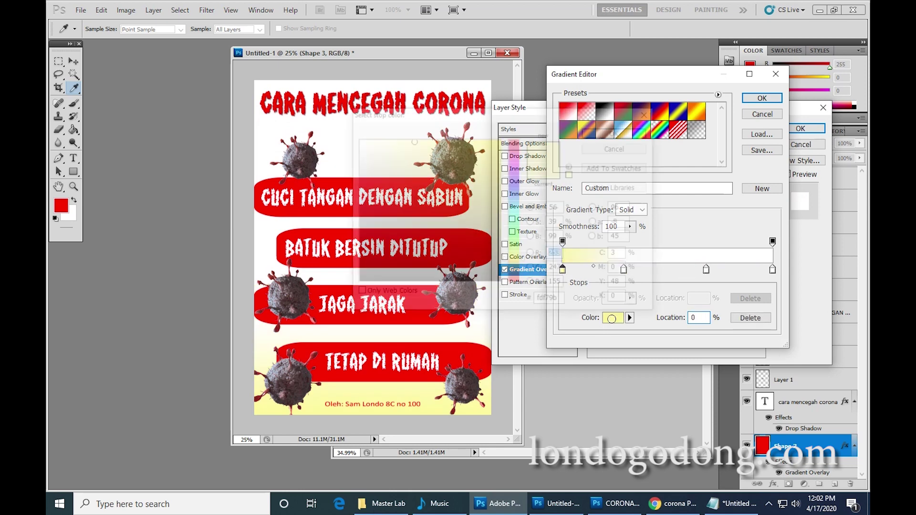
left_click_drag(419, 180, 372, 139)
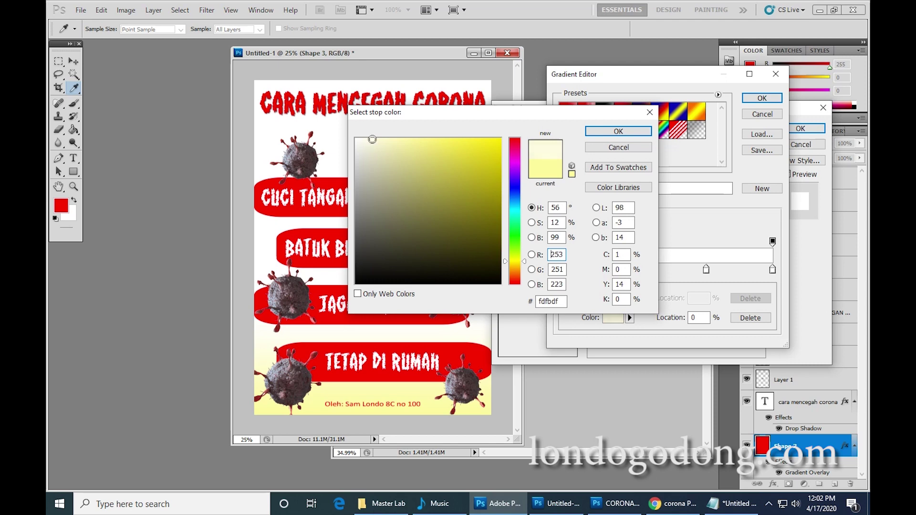
left_click(618, 131)
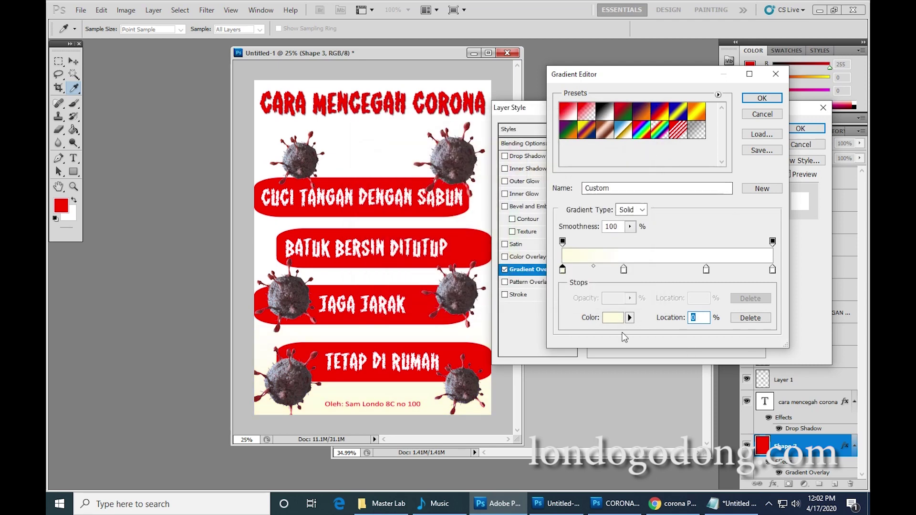
Set the 29% stop to a light yellow.
left_click(623, 270)
left_click(612, 318)
left_click_drag(516, 264, 516, 259)
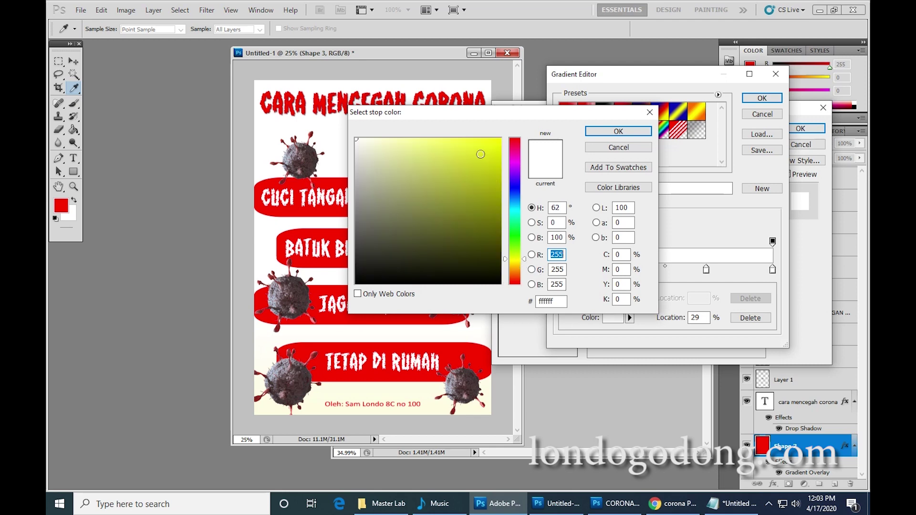
left_click_drag(480, 153, 406, 139)
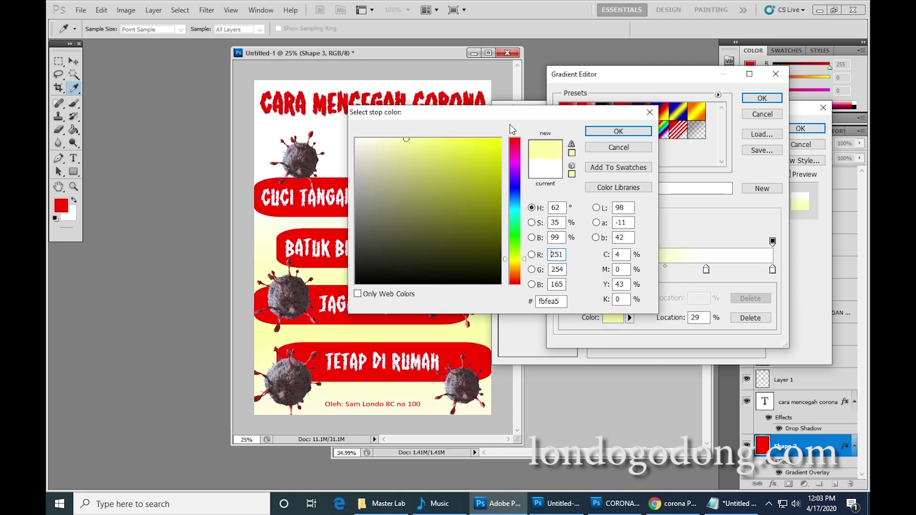
left_click(636, 132)
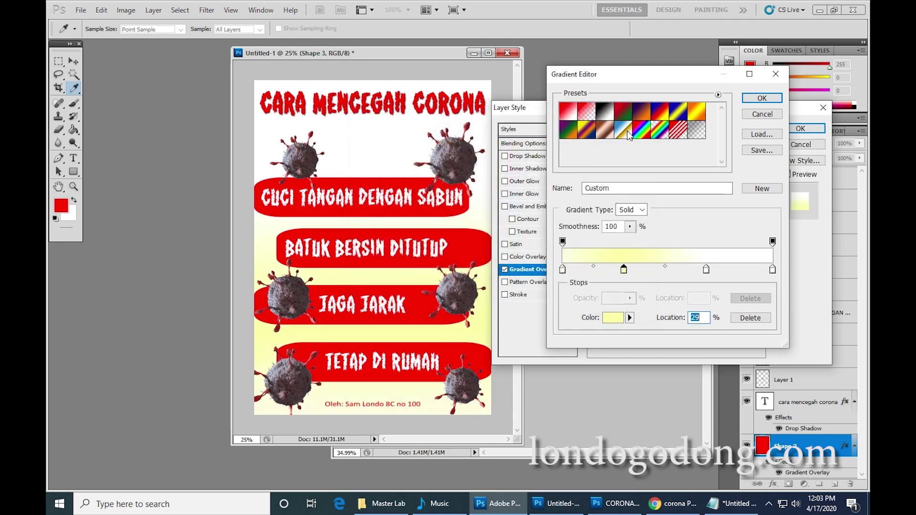
Make the 68% stop light yellow and keep the 100% end stop white.
left_click(706, 270)
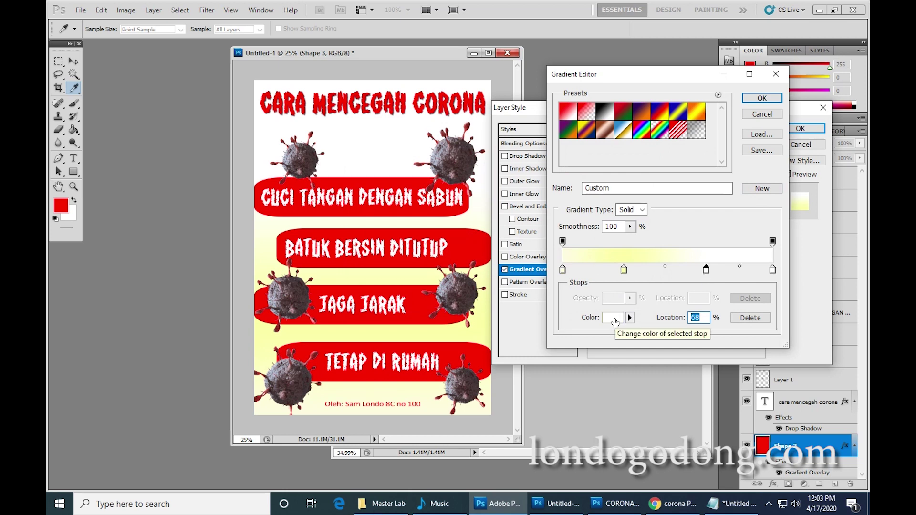
left_click(617, 323)
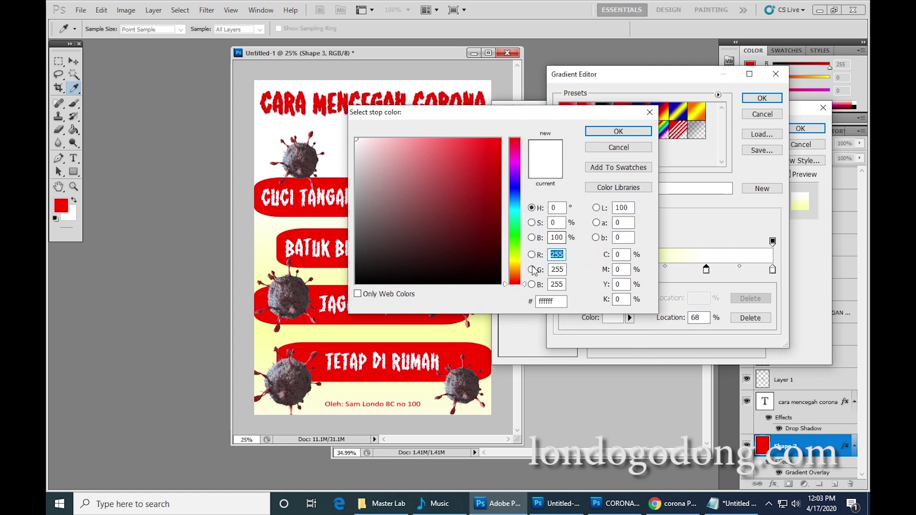
left_click(514, 260)
mouse_move(436, 160)
left_mouse_down()
mouse_move(433, 143)
mouse_move(405, 139)
left_mouse_up()
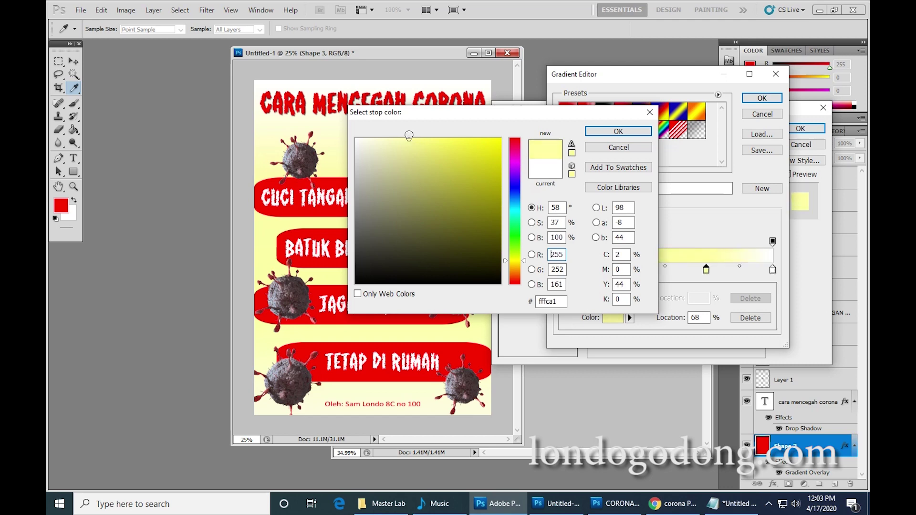
left_click(613, 132)
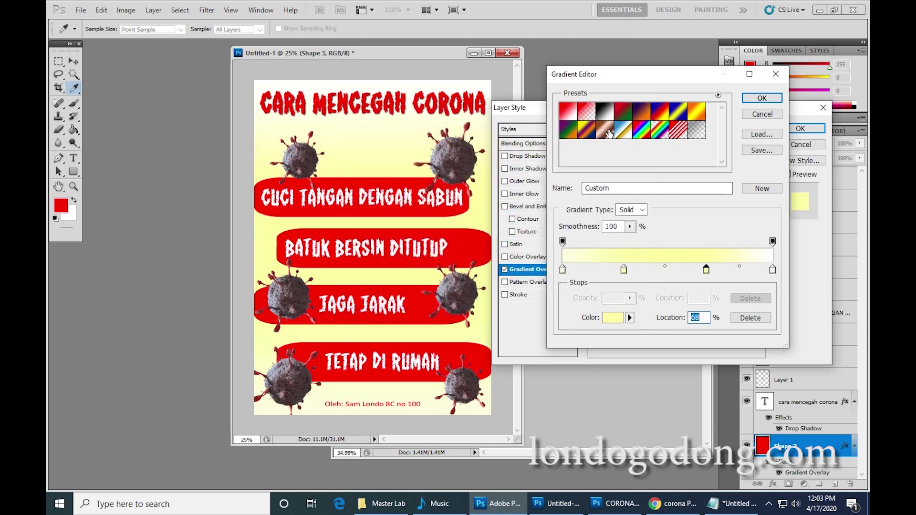
left_click(772, 270)
left_click(613, 319)
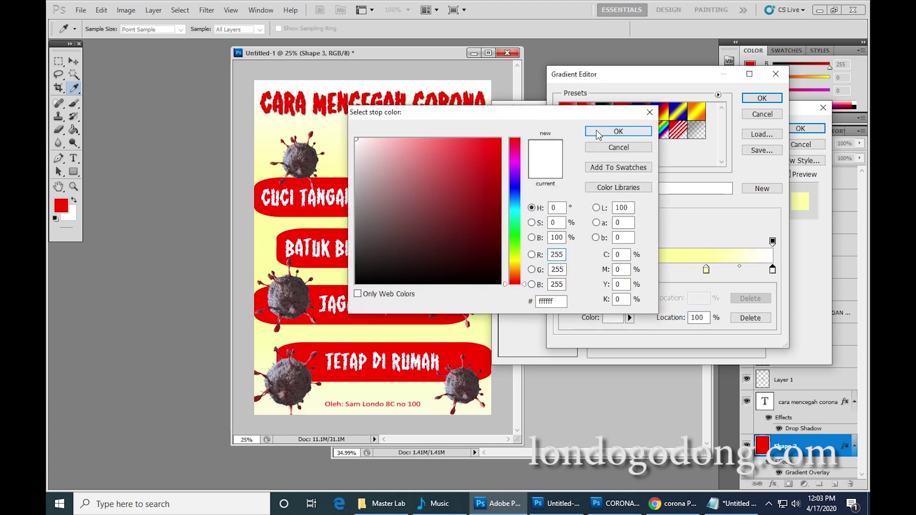
left_click(598, 134)
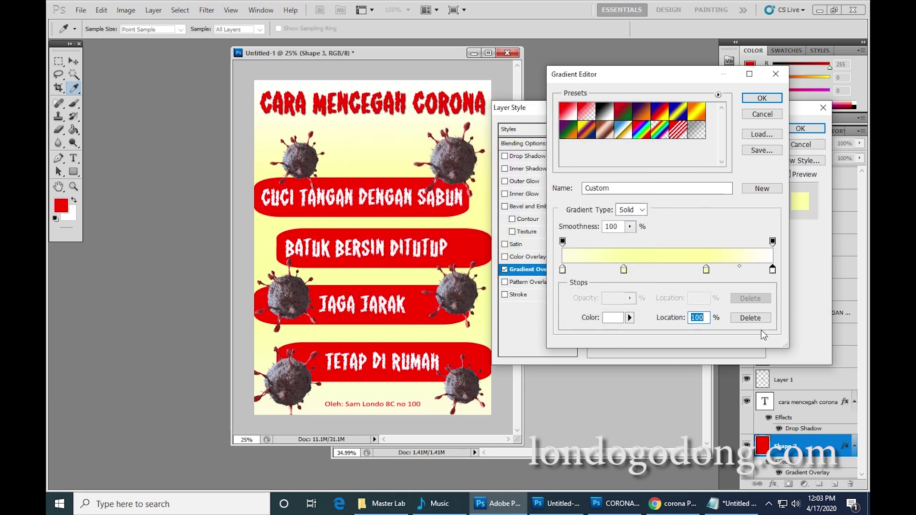
Deepen the 29% stop to a stronger yellow and accept the edited gradient.
left_click(623, 270)
left_click(613, 318)
left_click_drag(424, 138, 429, 139)
left_click(619, 131)
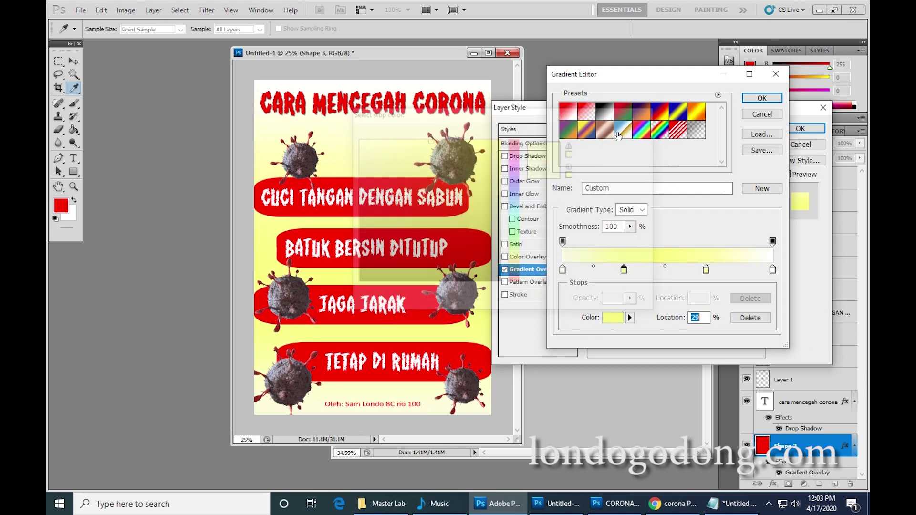
left_click(765, 99)
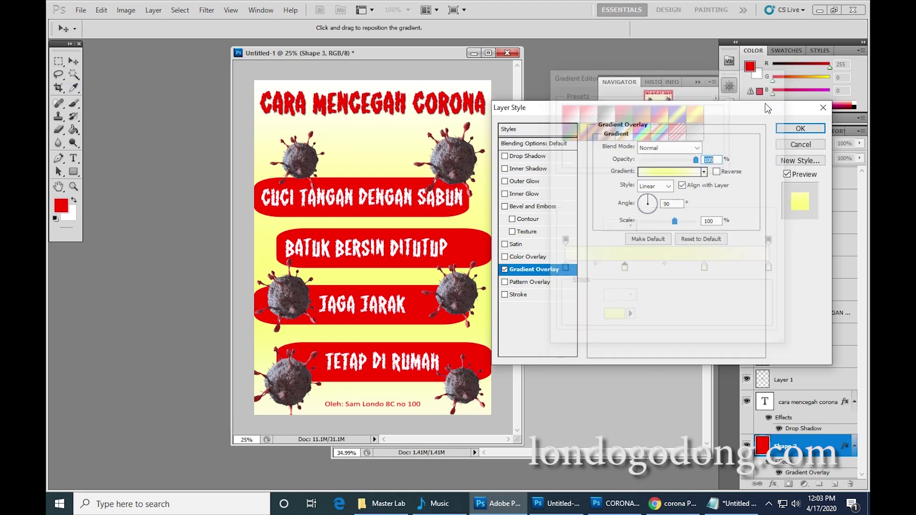
Apply the gradient overlay, then step through the layers up to teks2 copy 2.
left_click(799, 130)
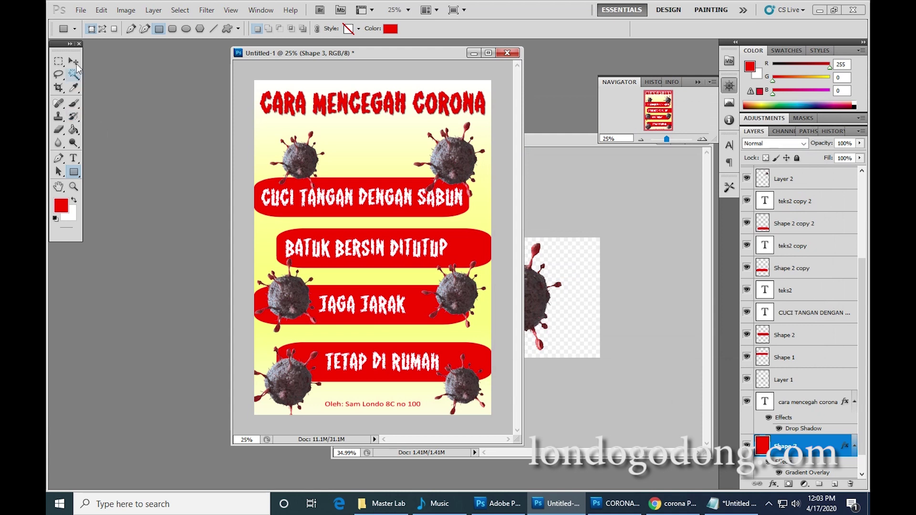
left_click(73, 61)
left_click(318, 204)
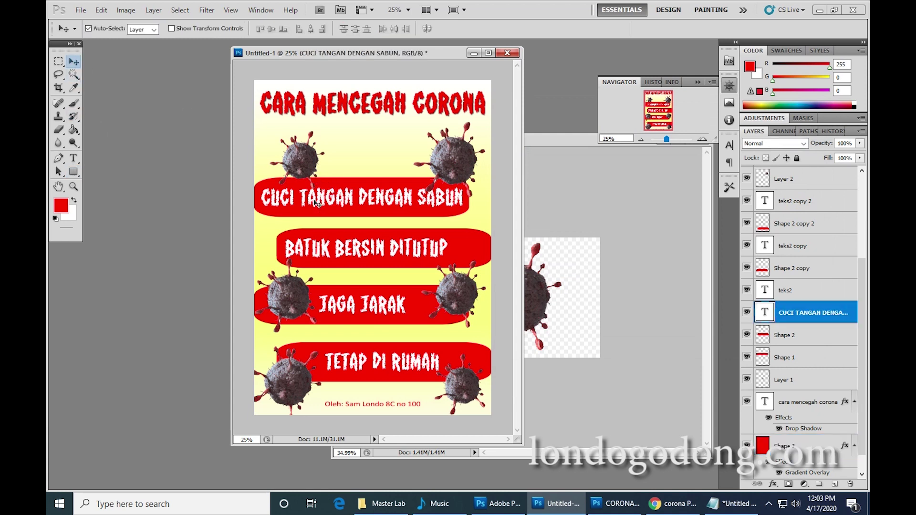
left_click(806, 292)
left_click(803, 268)
left_click(803, 245)
left_click(803, 226)
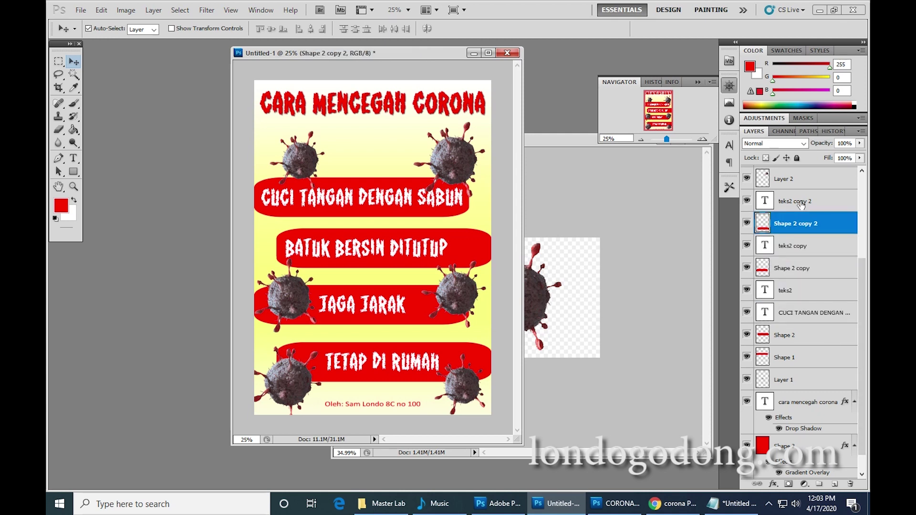
left_click(801, 203)
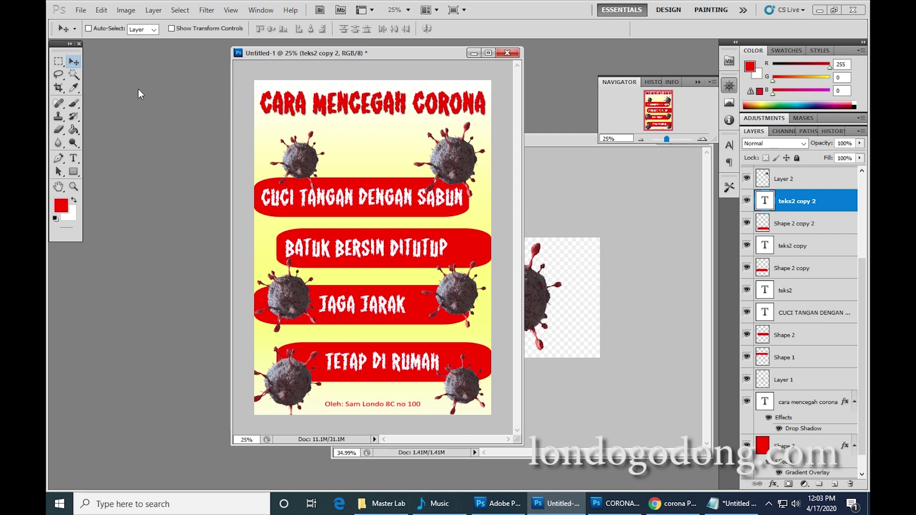
Turn on Auto-Select and open Layer Style for the CUCI TANGAN DENGAN SABUN text.
left_click(89, 29)
left_click(322, 204)
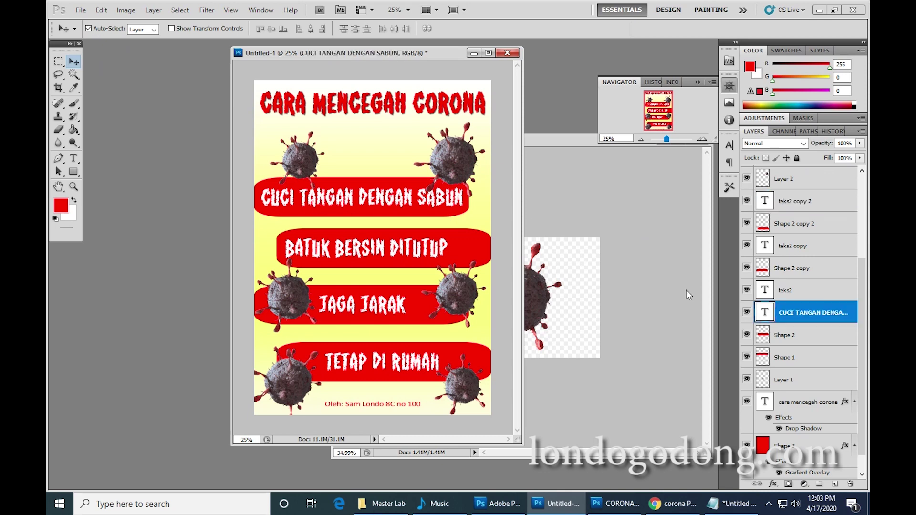
double_click(853, 313)
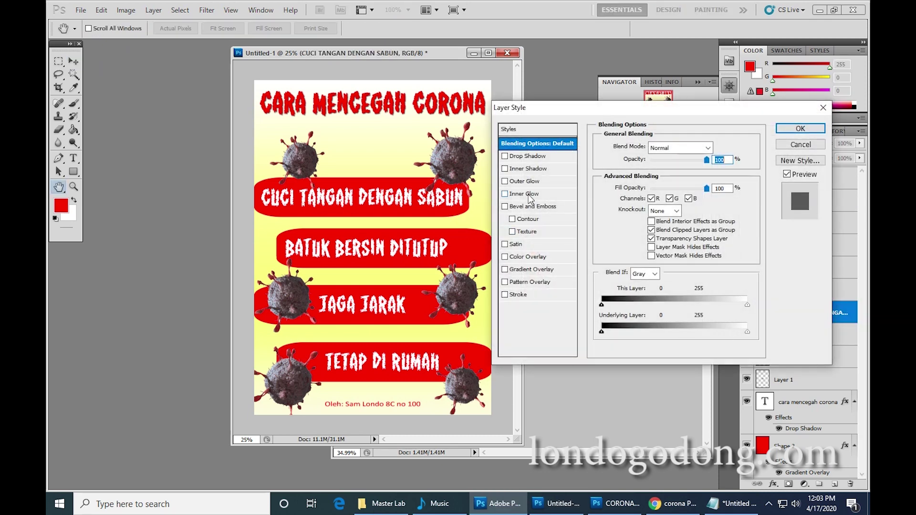
Add a Drop Shadow to the CUCI TANGAN DENGAN SABUN text and zoom in to inspect it.
left_click(528, 158)
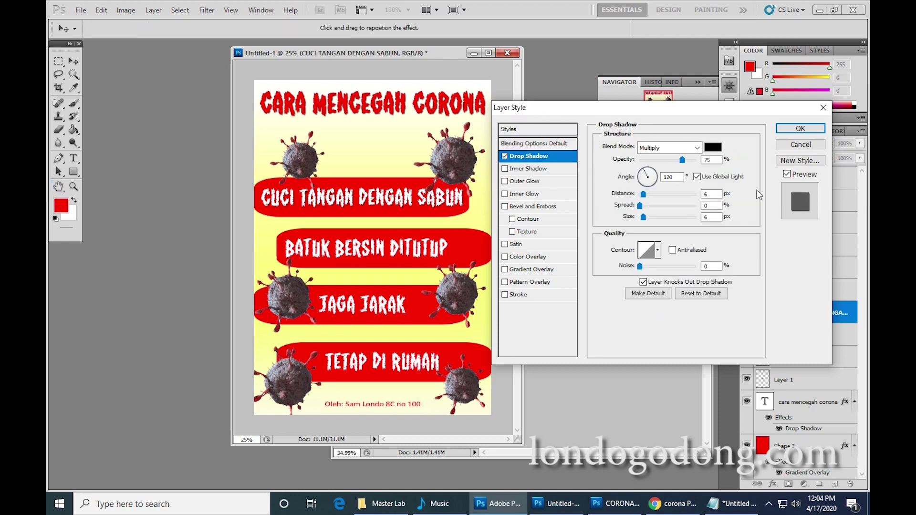
left_click(800, 129)
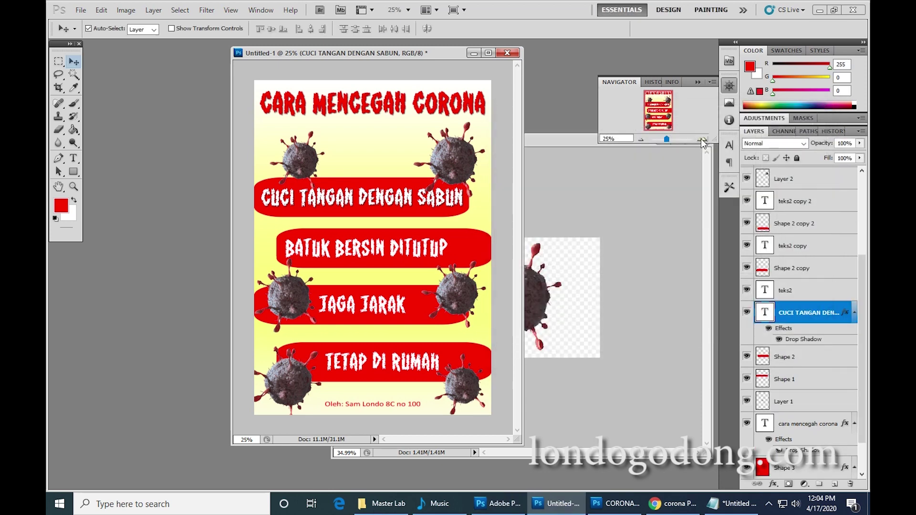
left_click(701, 138)
left_click(701, 138)
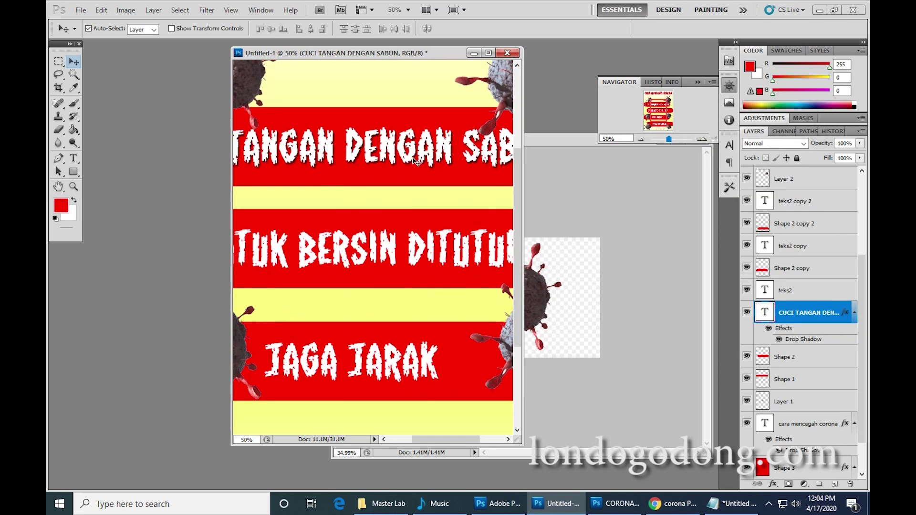
left_click(646, 139)
left_click(646, 139)
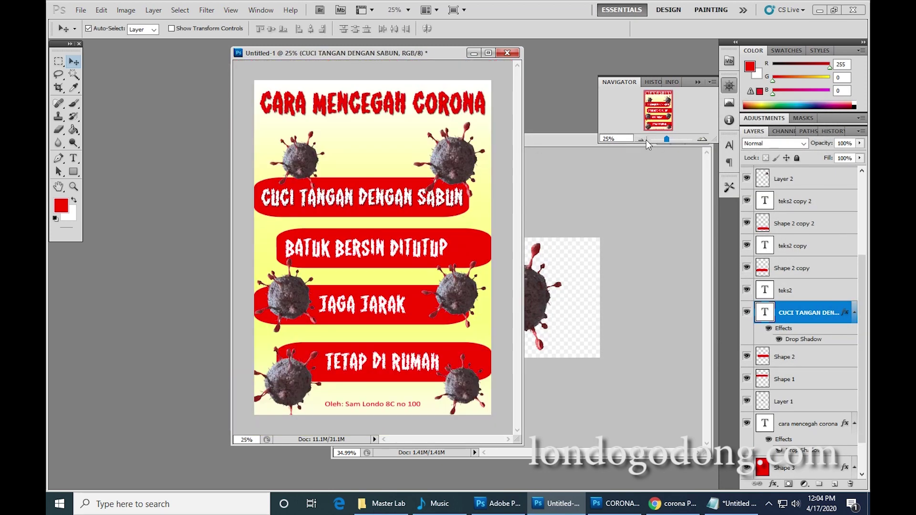
Copy the CUCI TANGAN text's layer style and paste it onto the teks2 layer.
right_click(828, 318)
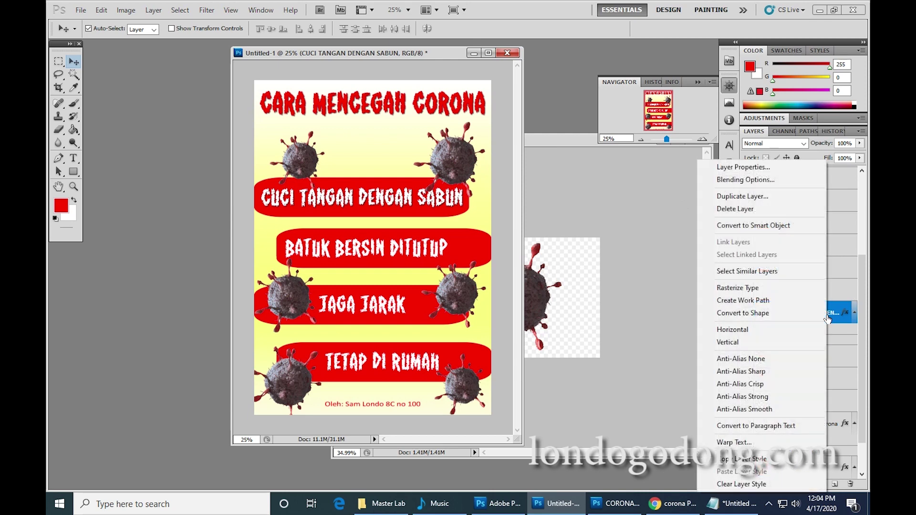
left_click(756, 460)
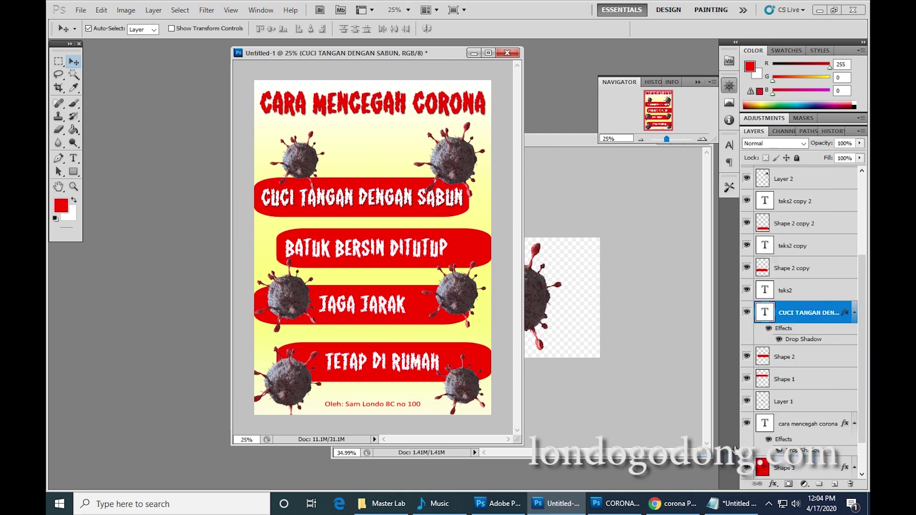
left_click(340, 252)
right_click(818, 291)
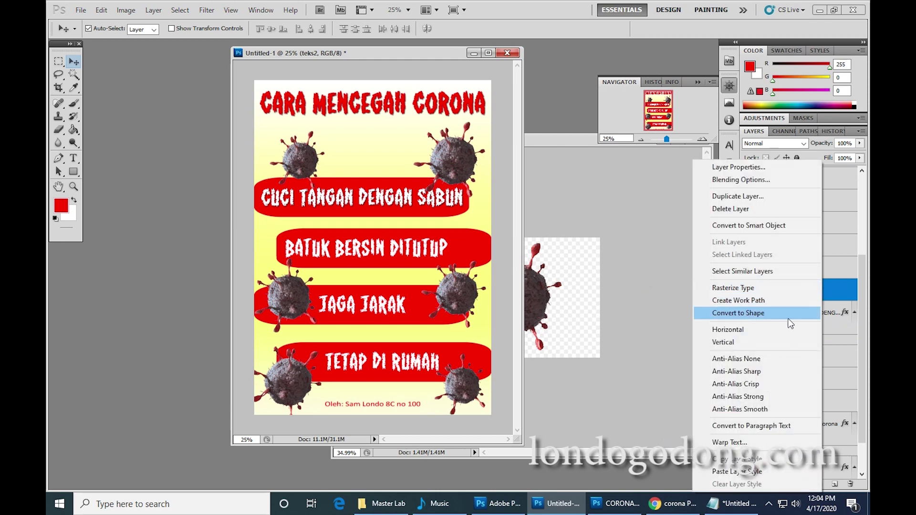
left_click(755, 471)
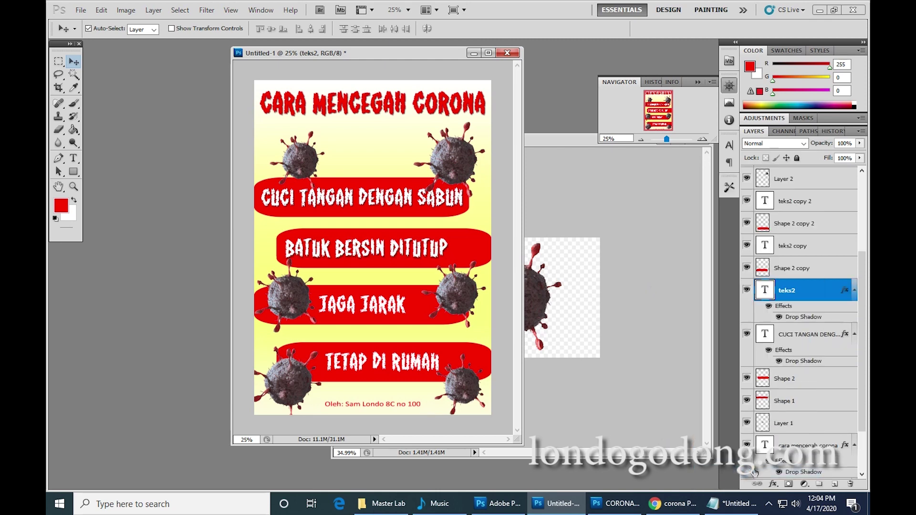
Paste the same drop shadow onto teks2 copy 2 and teks2 copy together.
left_click(796, 206)
left_click(794, 247, "ctrl")
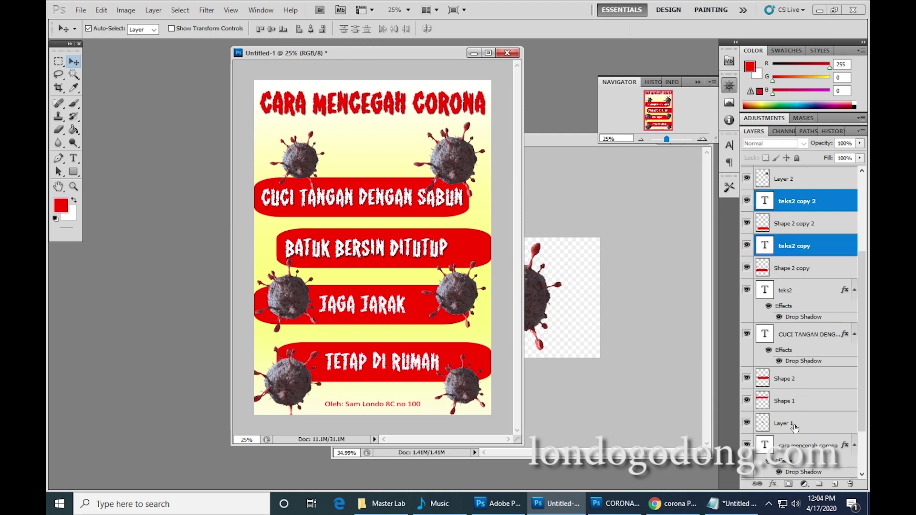
scroll(811, 377, "down", 2)
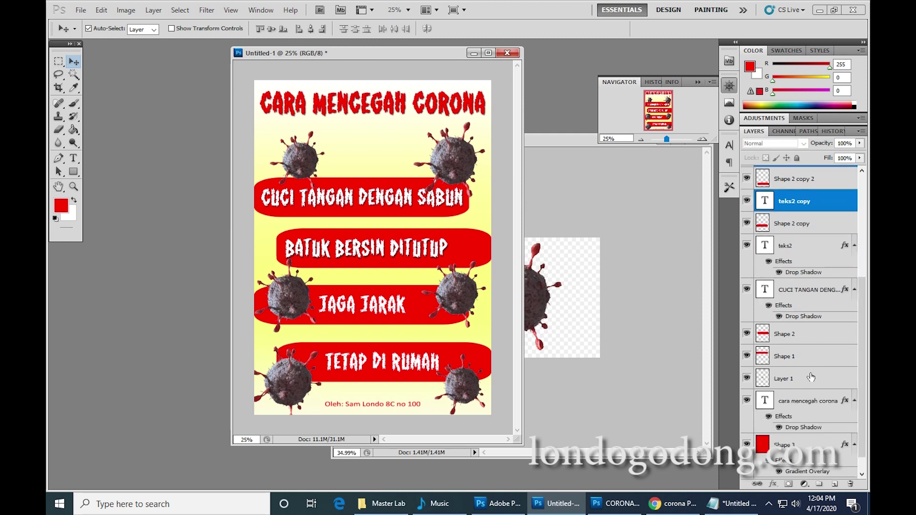
scroll(809, 376, "up", 3)
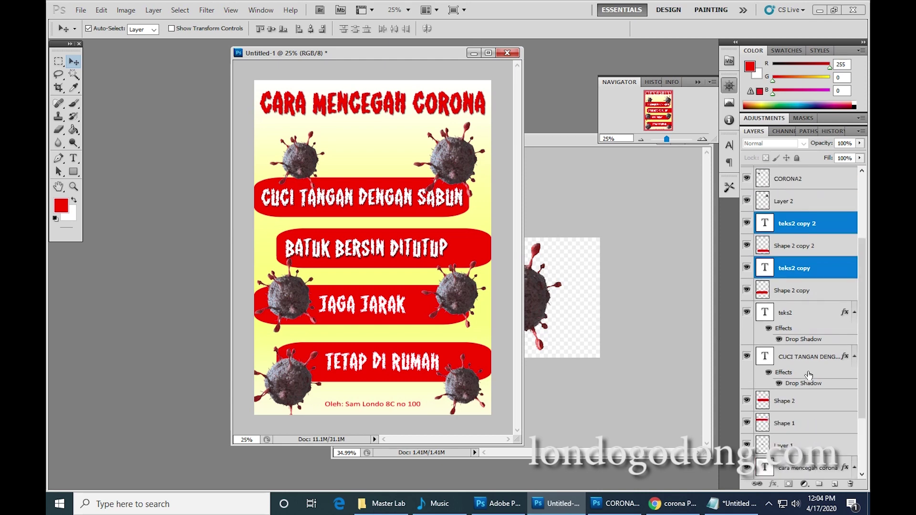
right_click(824, 272)
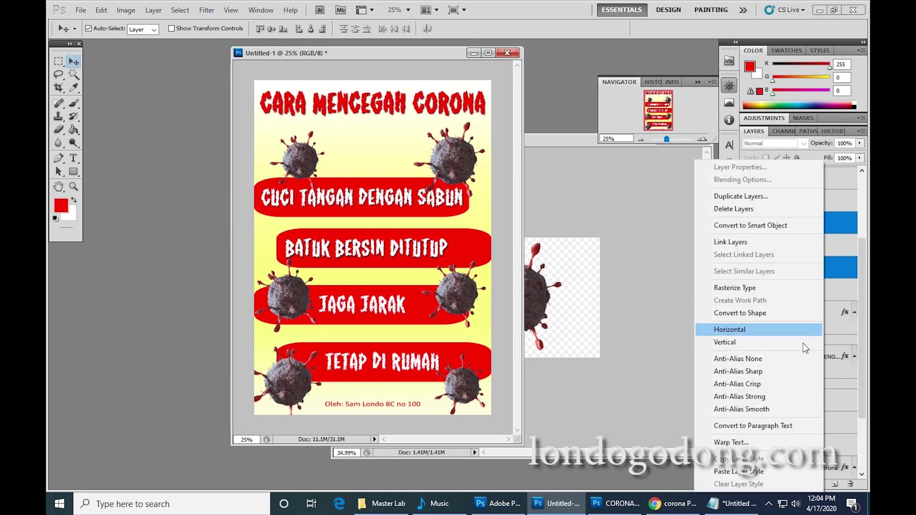
left_click(769, 473)
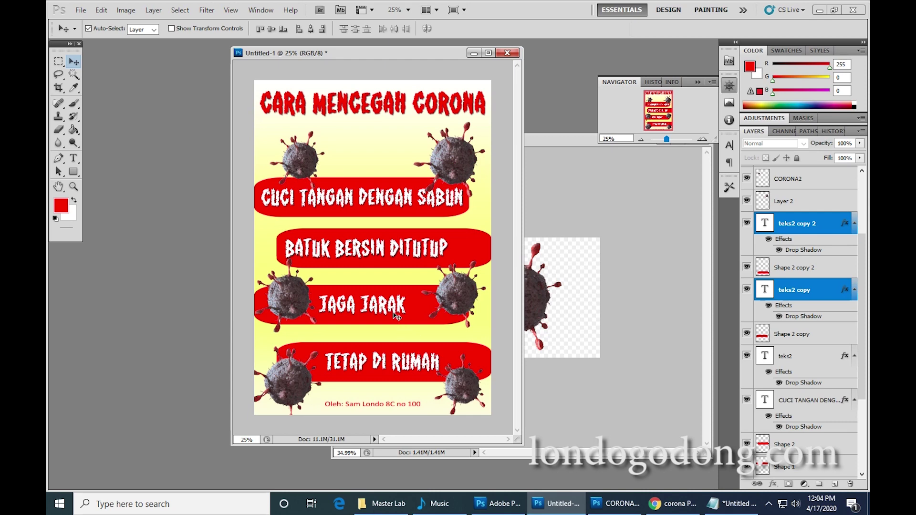
left_click(406, 110)
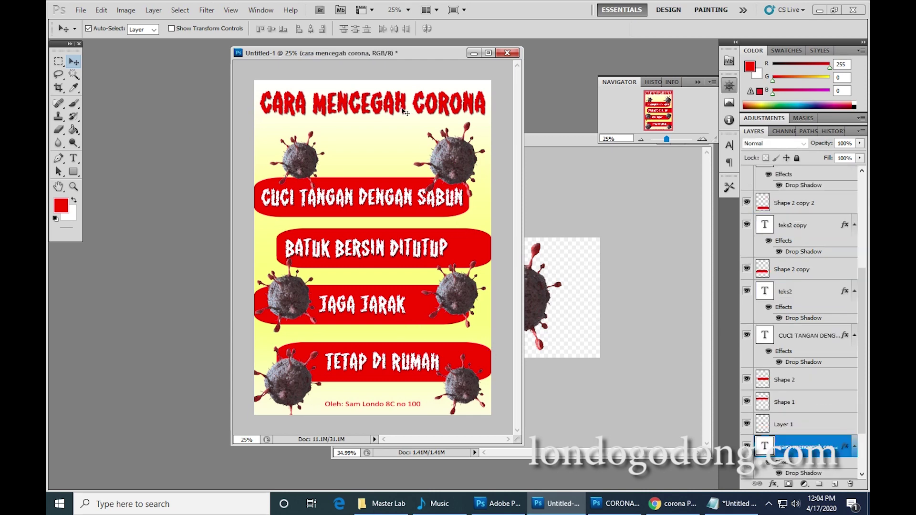
From the Save dialog, create and open a 'Pembelajaran kls 8' folder inside 2019-2020.
left_click(81, 11)
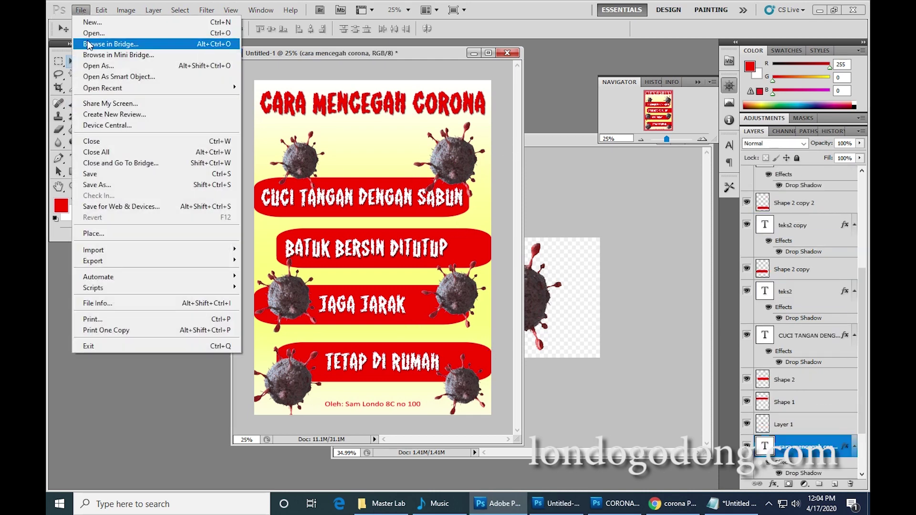
left_click(115, 174)
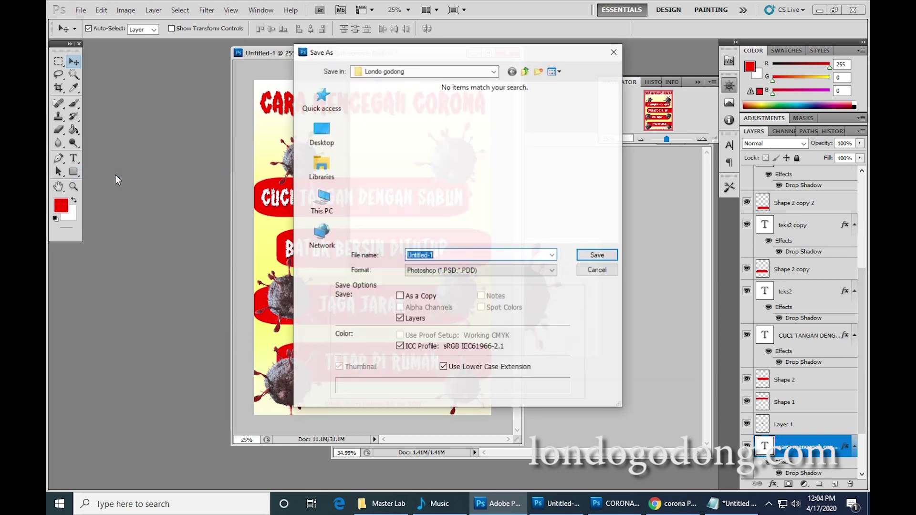
left_click(422, 70)
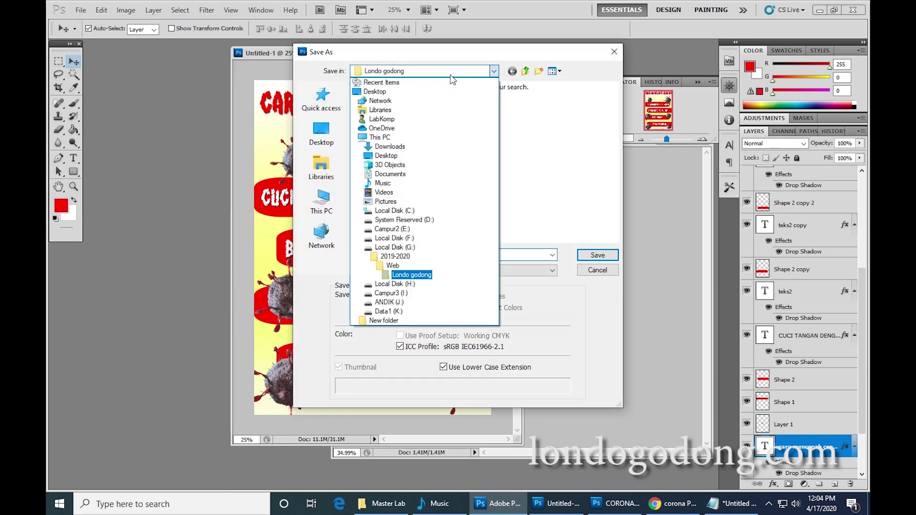
left_click(390, 257)
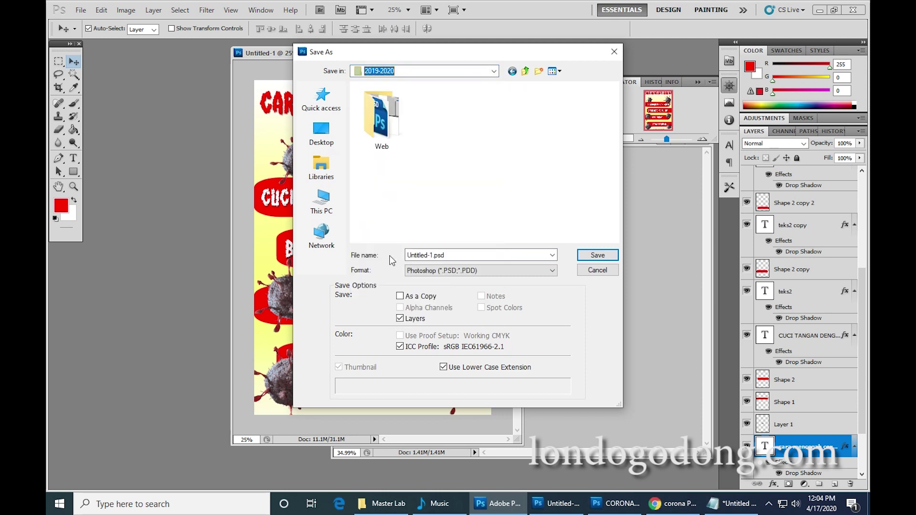
left_click(537, 72)
type("Pe")
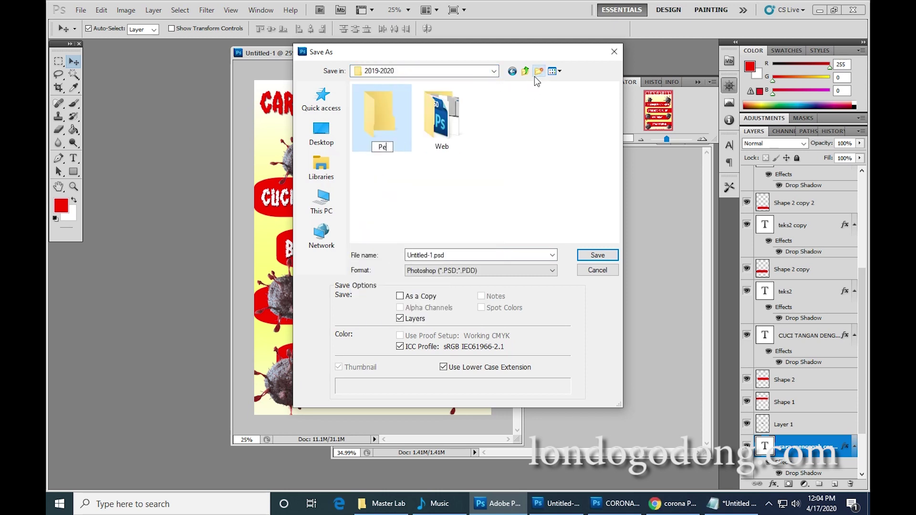
type("mbelajaran k")
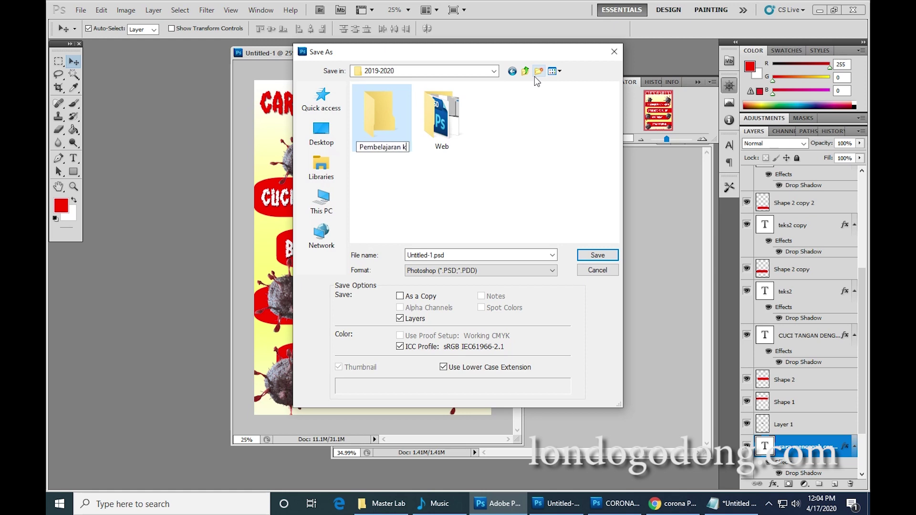
type("ls 8")
double_click(393, 122)
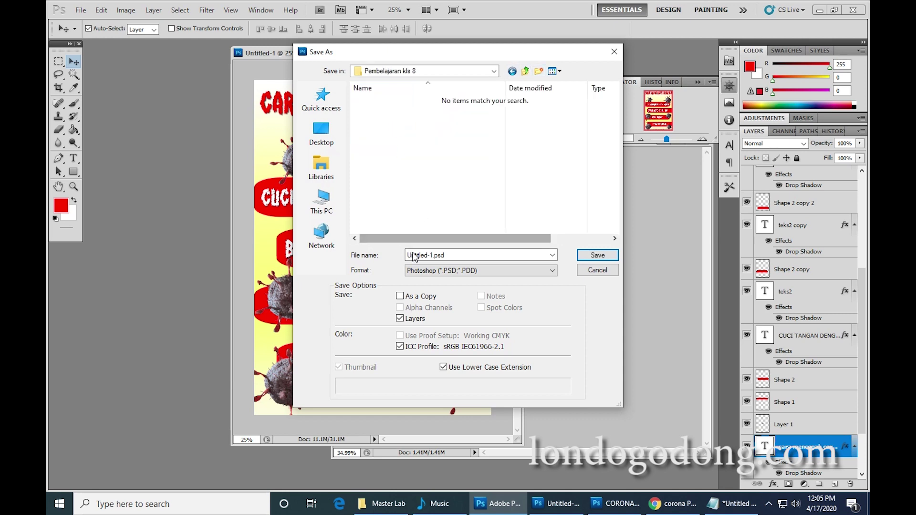
Save the poster there as Covid.psd, accepting the compatibility prompt.
left_click(427, 255)
double_click(431, 255)
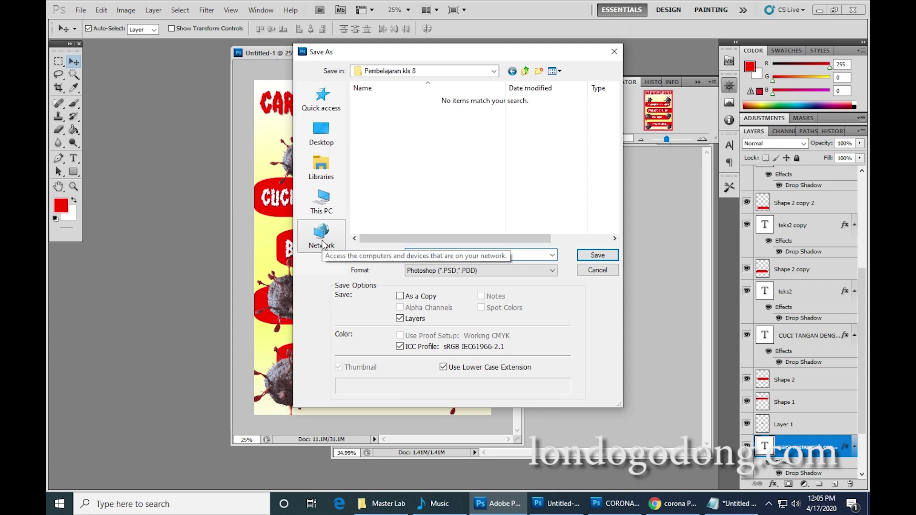
type("Covid")
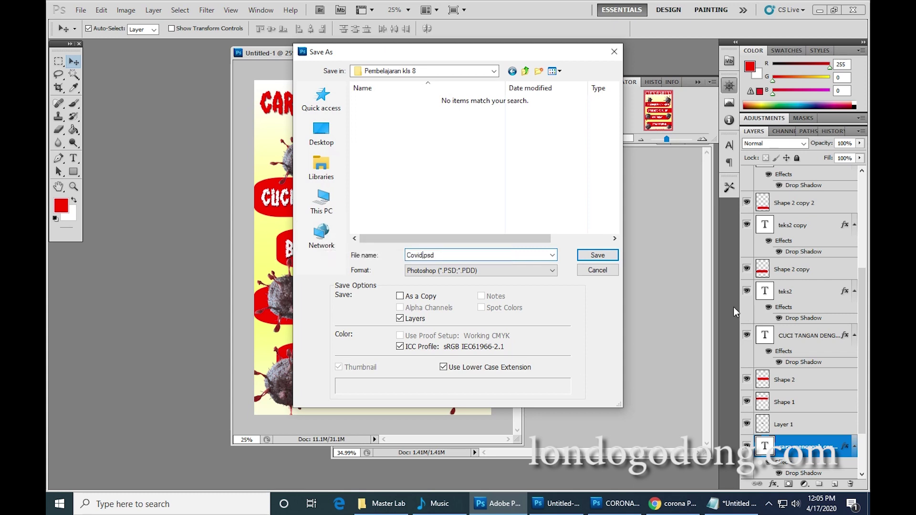
left_click(597, 255)
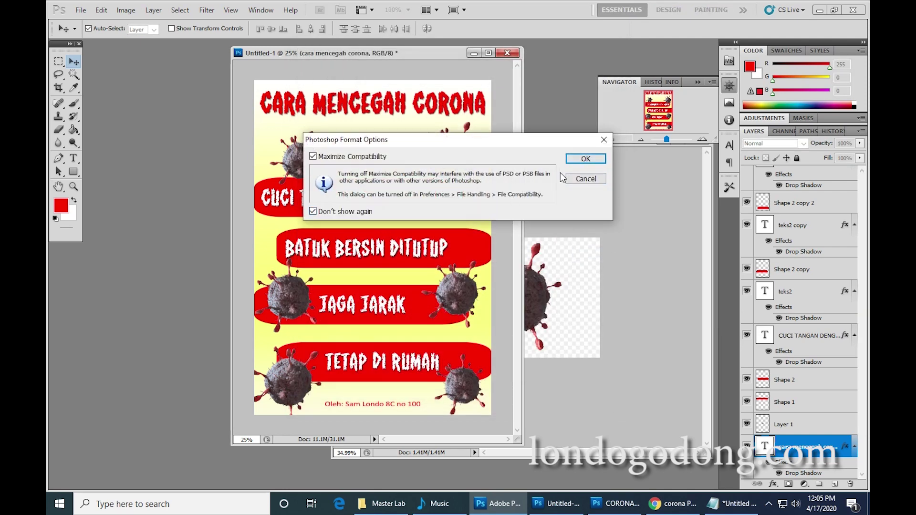
left_click(585, 159)
left_click(80, 10)
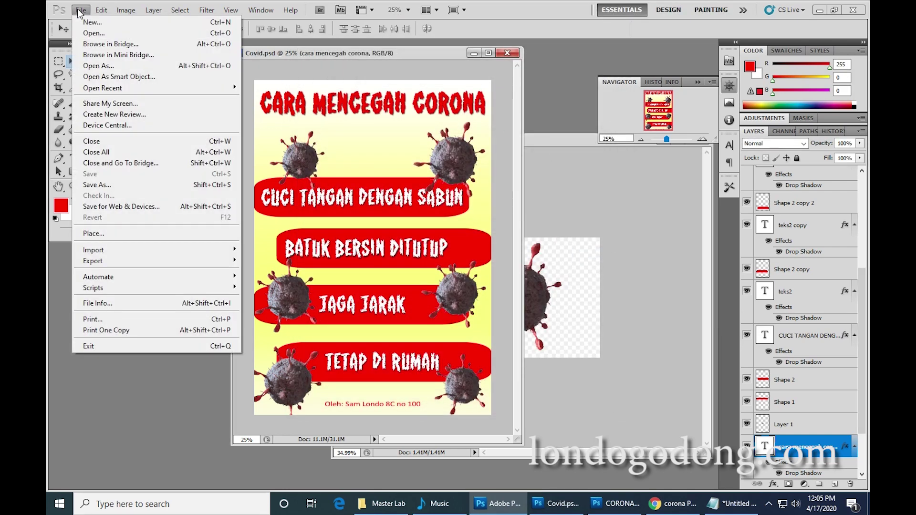
Save a JPEG copy as Covid.jpg, setting the JPEG Options Quality slider to about 9.
left_click(132, 184)
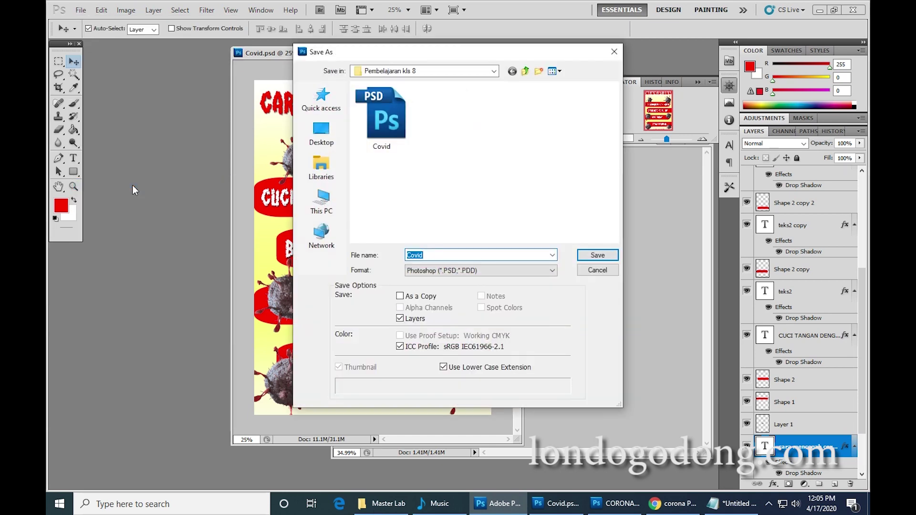
left_click(494, 271)
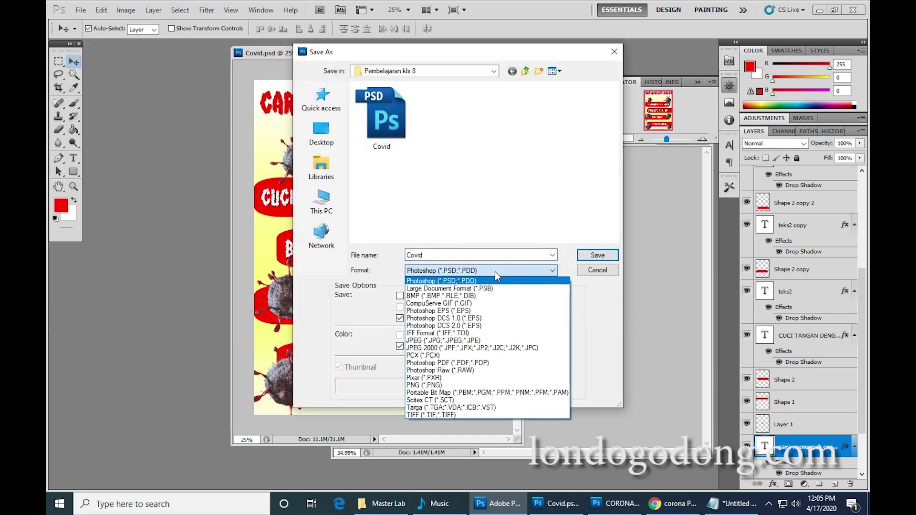
left_click(459, 341)
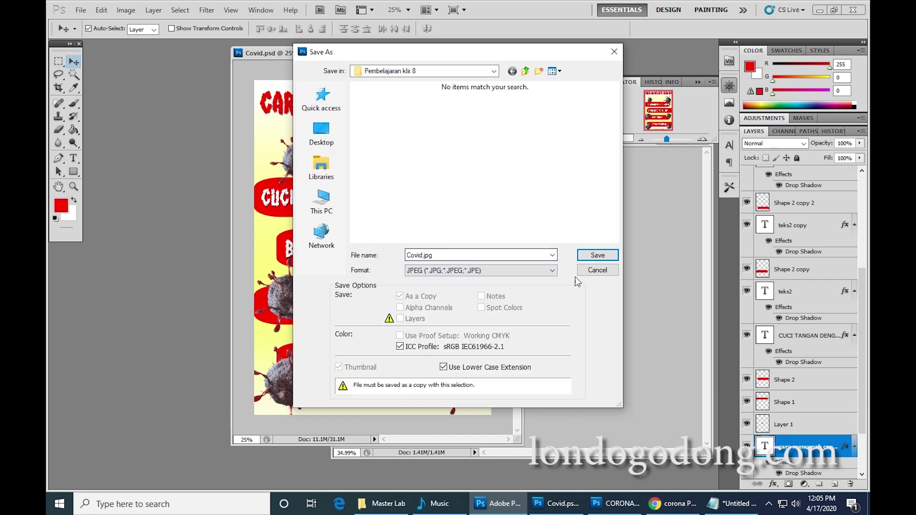
left_click(603, 257)
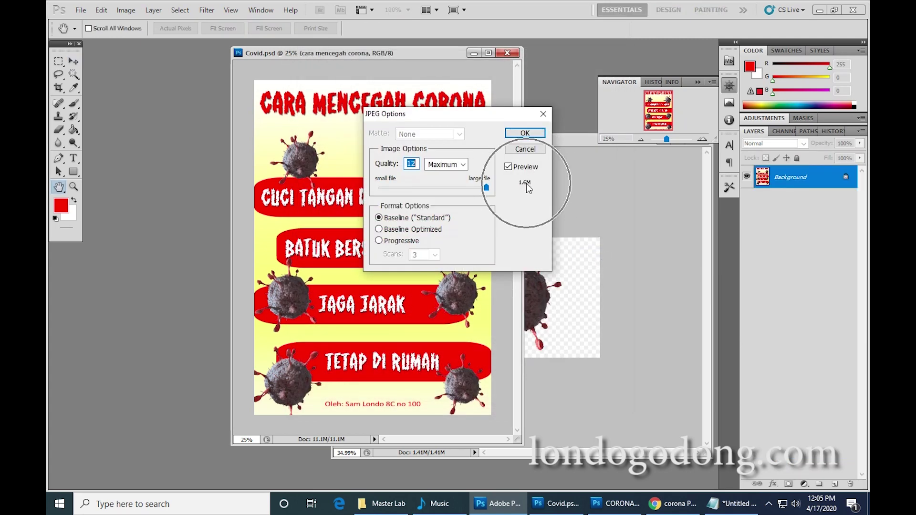
left_click_drag(486, 188, 447, 188)
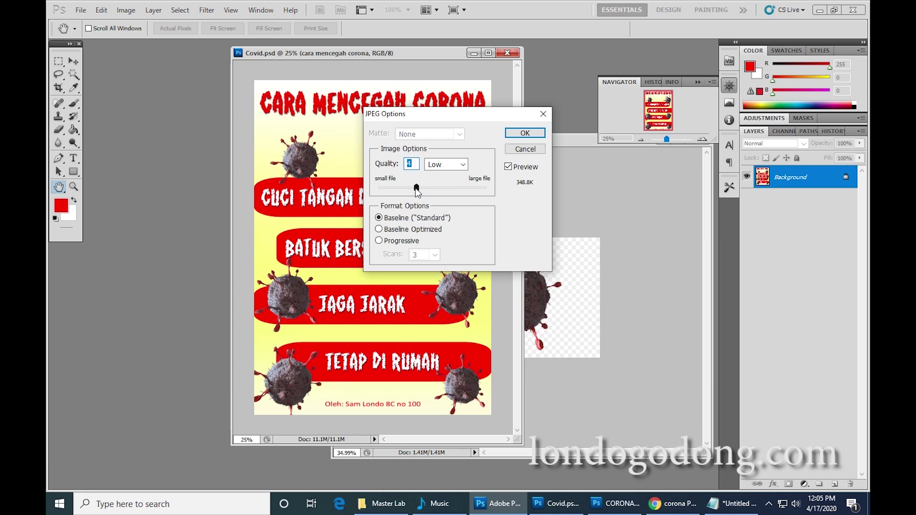
left_click_drag(417, 192, 453, 193)
left_click_drag(452, 189, 470, 190)
left_click_drag(471, 190, 453, 194)
left_click(525, 131)
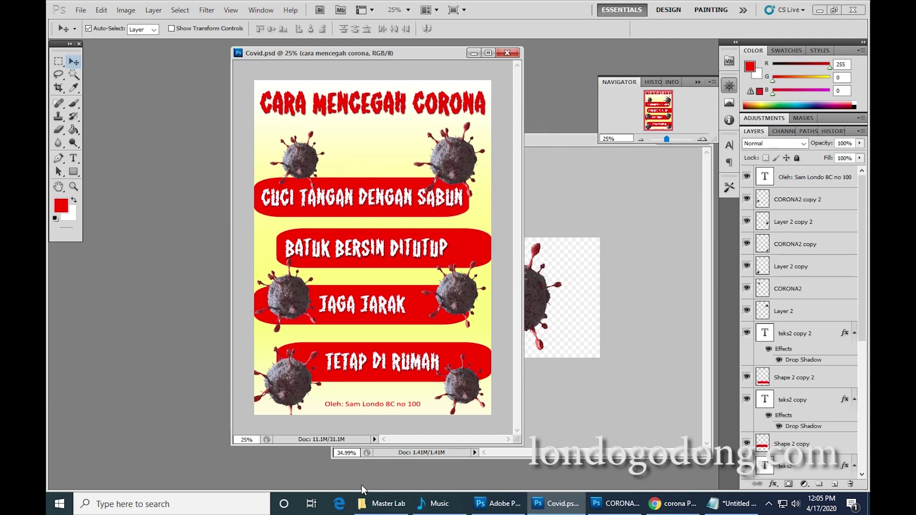
left_click(377, 503)
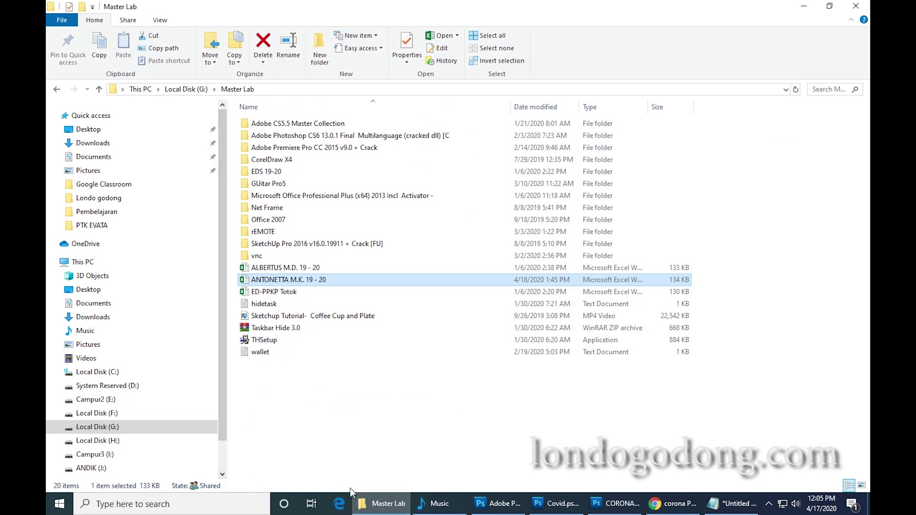
Open G:\2019-2020\Pembelajaran kls 8 in Details view and open Covid.jpg in Photos.
key("alt+Up")
double_click(296, 139)
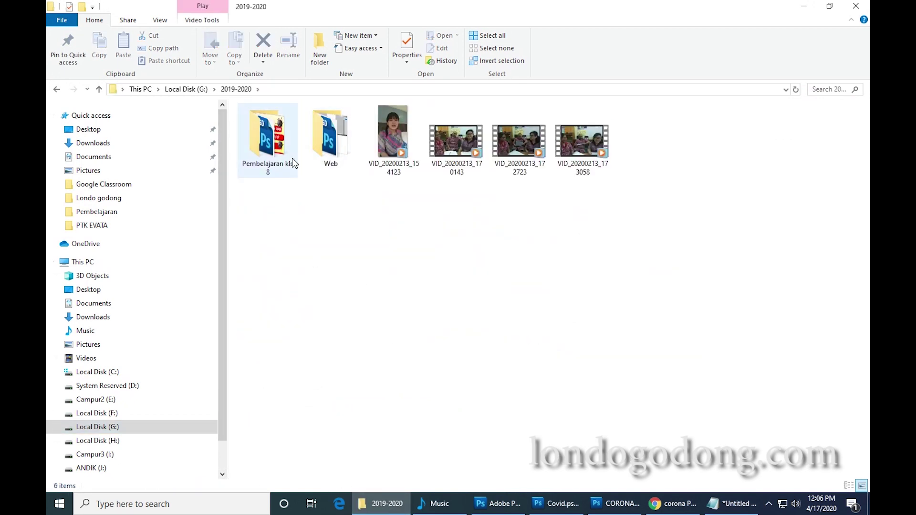
double_click(290, 157)
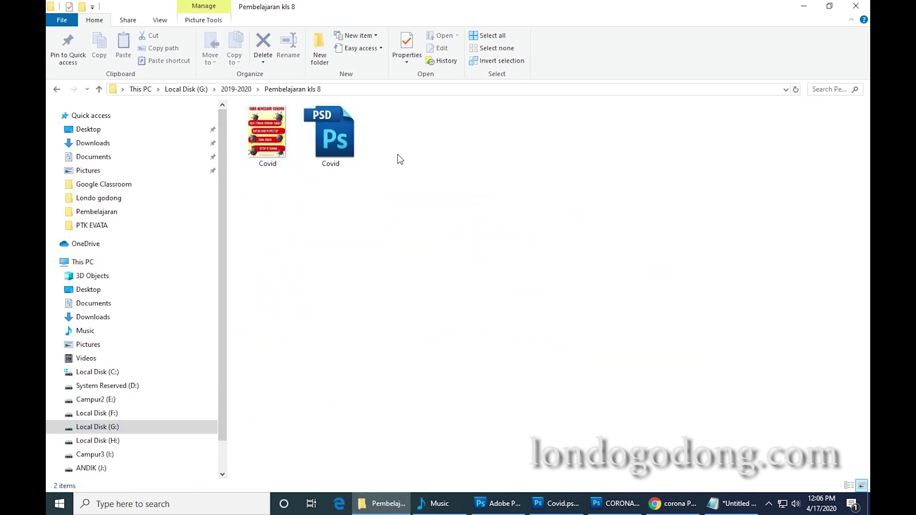
right_click(652, 150)
mouse_move(688, 177)
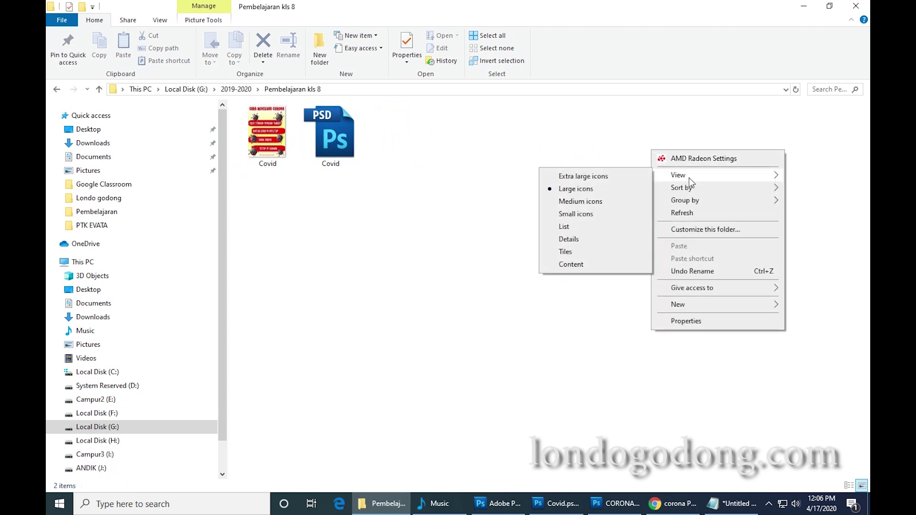
left_click(578, 238)
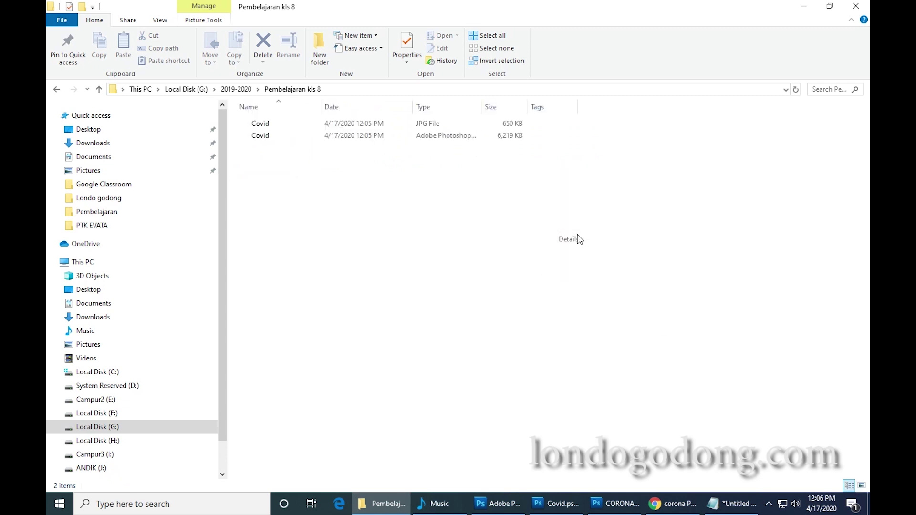
left_click(263, 124)
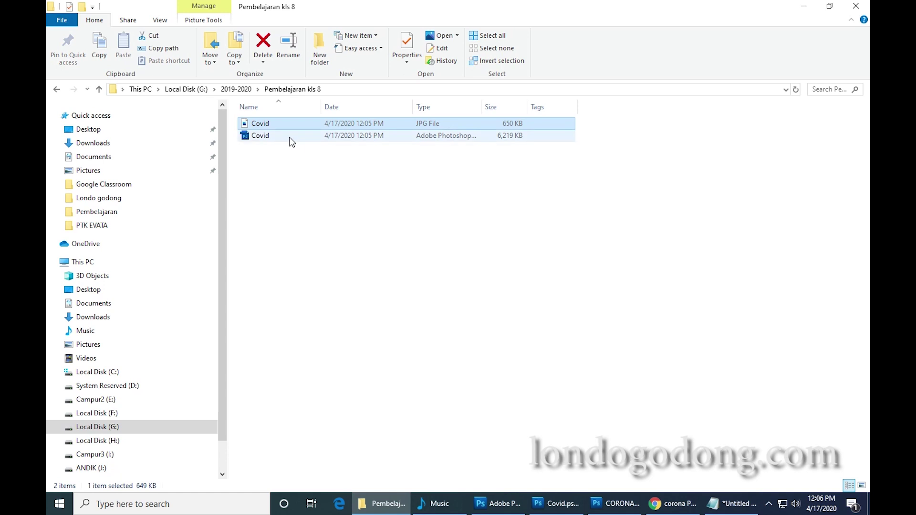
double_click(281, 124)
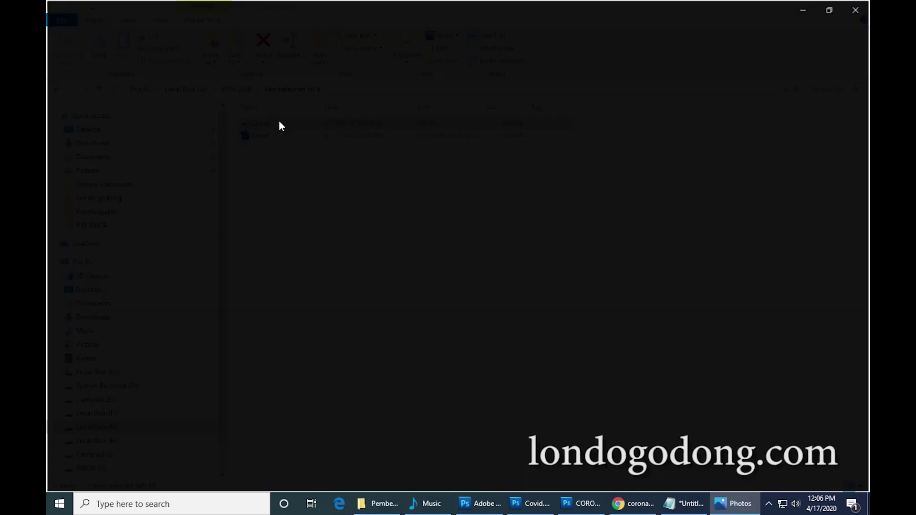